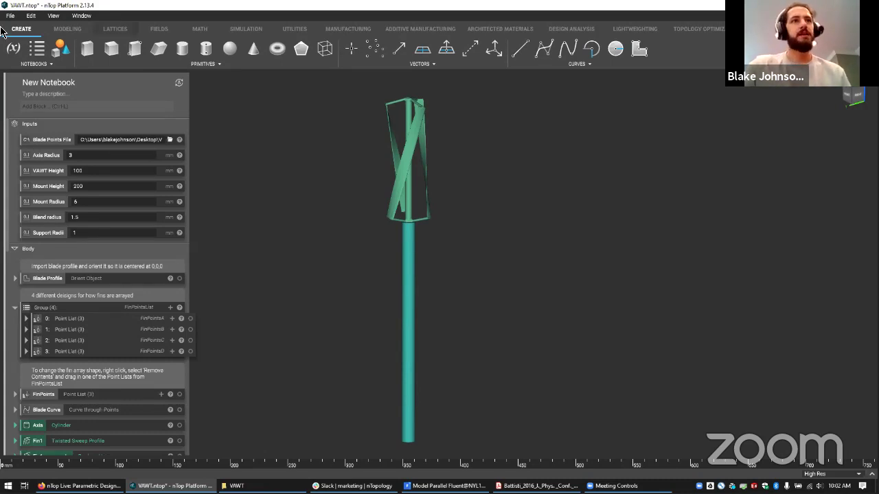
Step: Look over the wind turbine model and the notebook's input parameters and body blocks, collapsing and re-expanding the Body section
left_click(66, 29)
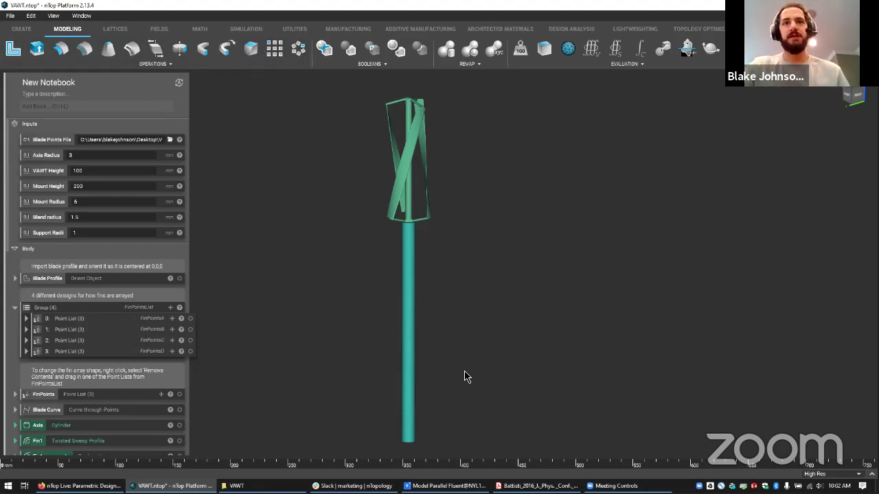
mouse_move(450, 367)
right_mouse_down()
mouse_move(447, 393)
mouse_move(451, 369)
right_mouse_up()
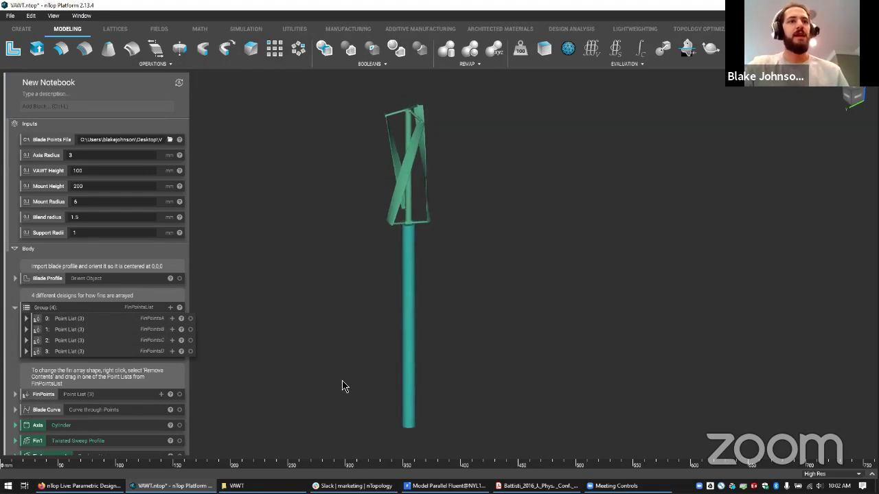
scroll(141, 314, "down", 15)
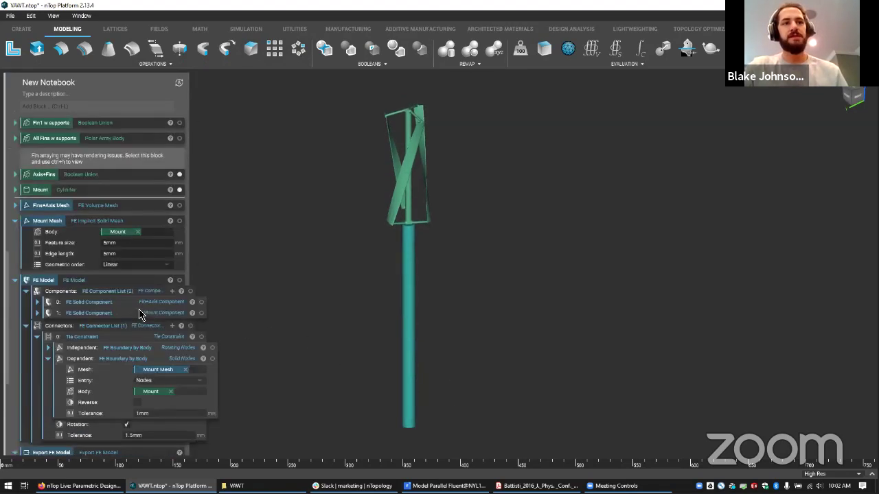
scroll(140, 314, "up", 15)
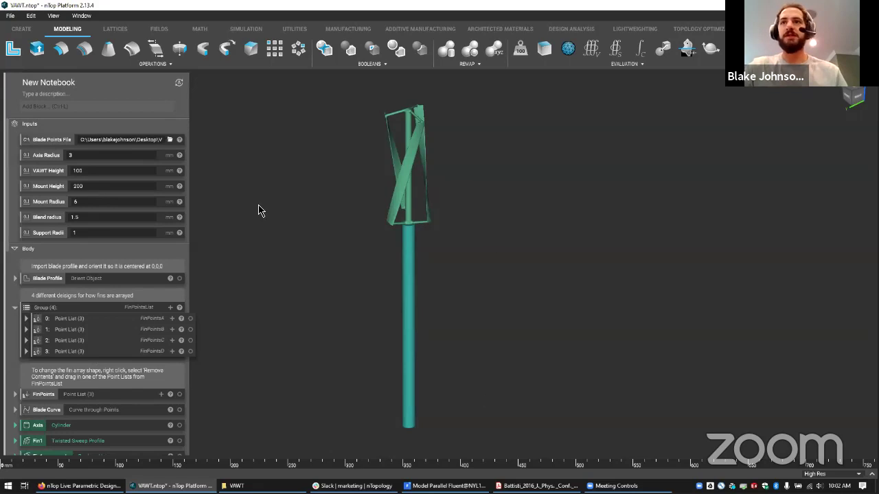
right_click_drag(548, 267, 486, 245)
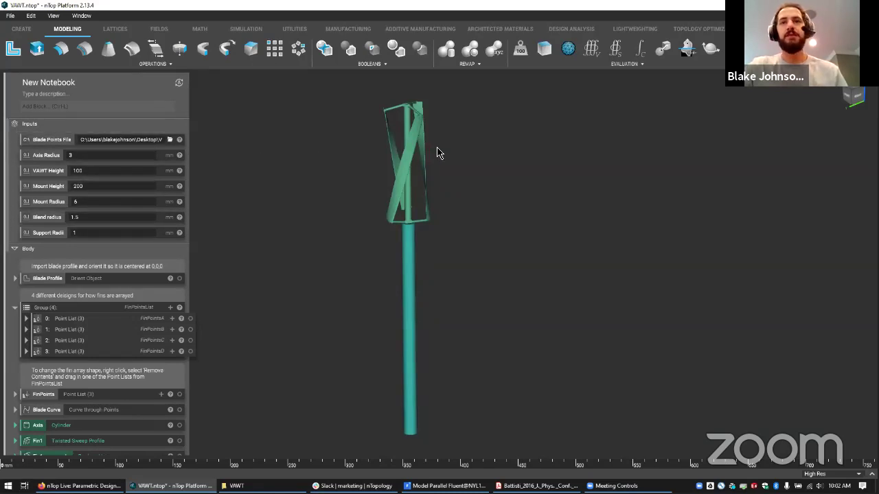
right_click_drag(440, 166, 415, 151)
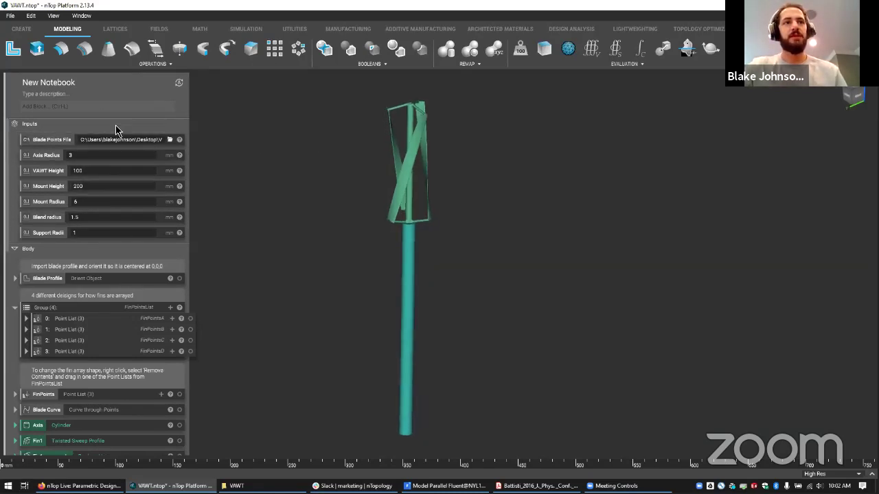
left_click(13, 250)
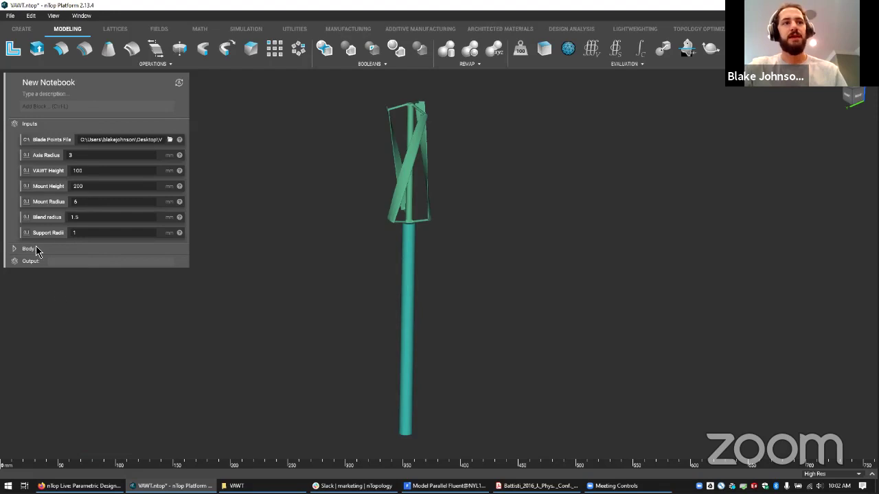
left_click(14, 248)
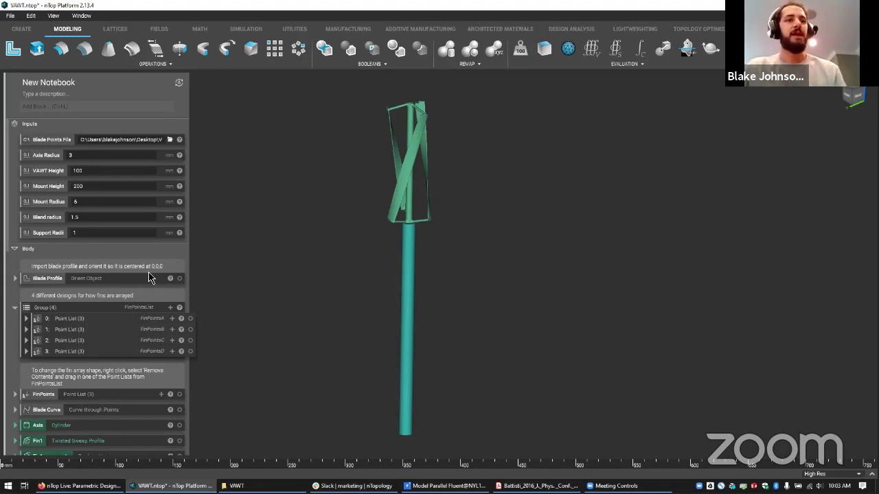
scroll(87, 295, "down", 5)
scroll(88, 296, "up", 5)
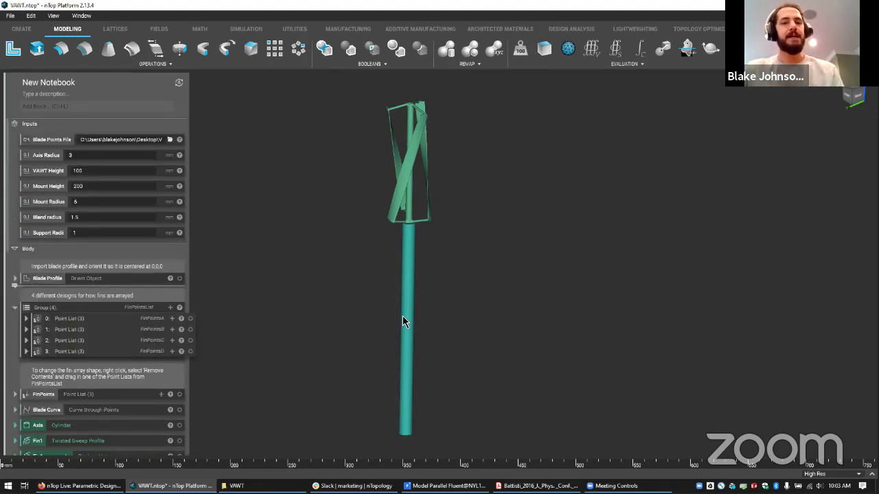
Step: Switch to the VAWT blade architectures paper in Acrobat Reader and read its title, abstract and introduction
left_click(536, 485)
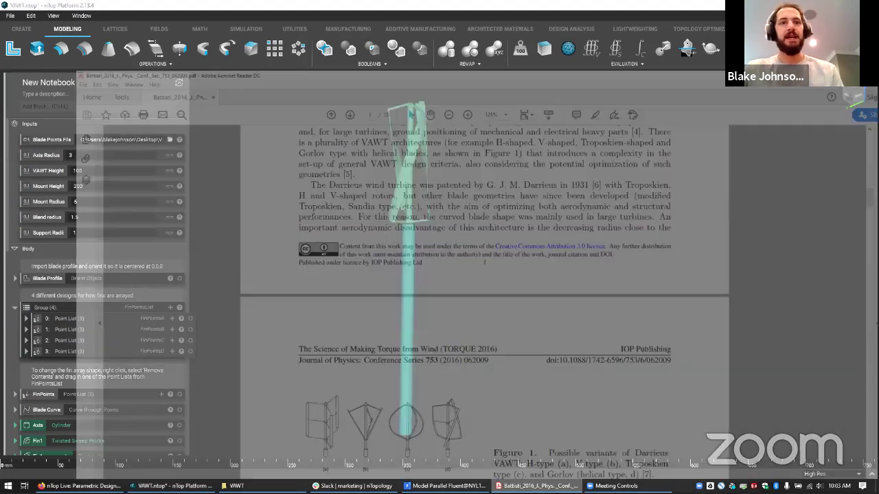
scroll(273, 208, "up", 10)
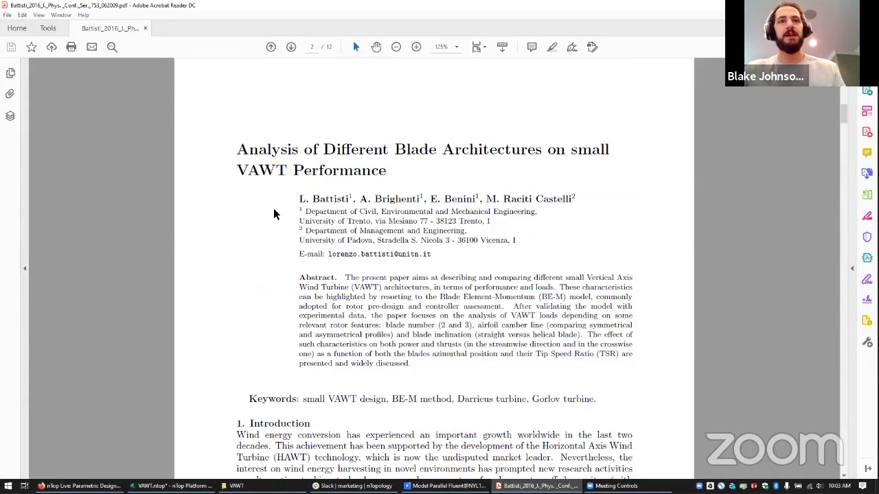
scroll(273, 208, "down", 1)
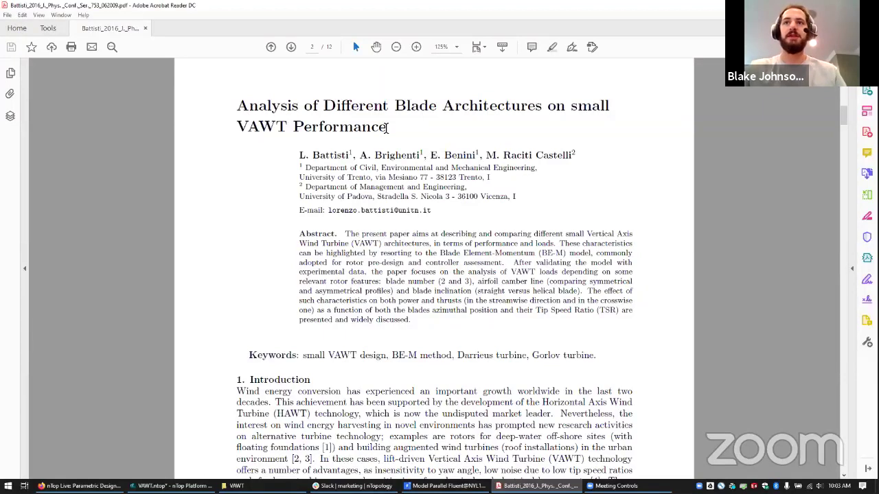
scroll(401, 293, "down", 3)
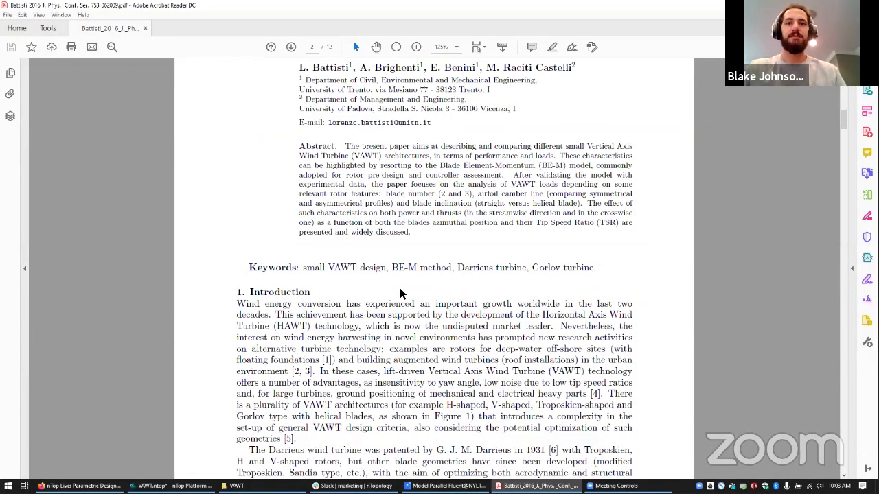
scroll(401, 293, "up", 3)
scroll(401, 293, "down", 4)
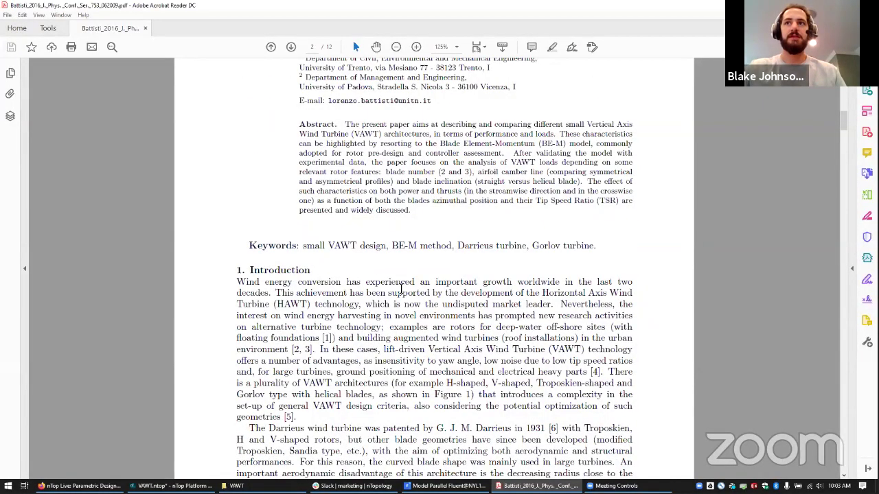
scroll(401, 288, "down", 4)
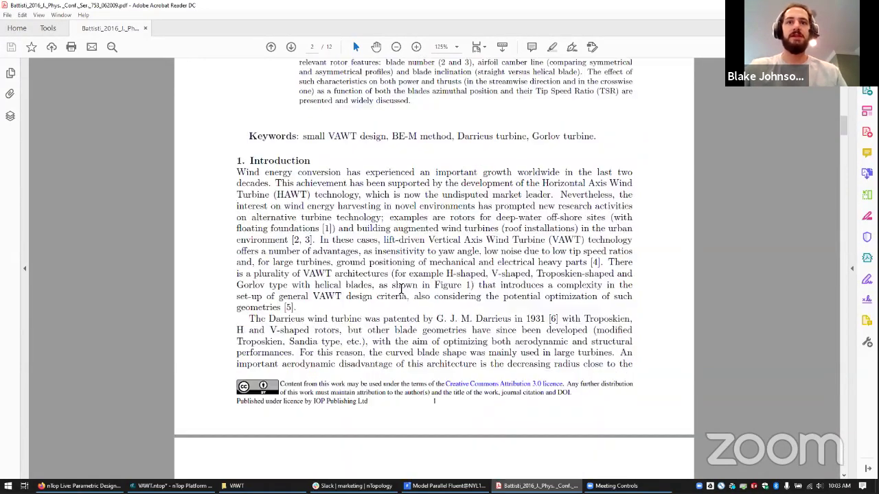
Step: Examine Figure 1 with the four Darrieus VAWT variants and the text around it, then skim on to Figures 2 and 3
scroll(401, 290, "down", 12)
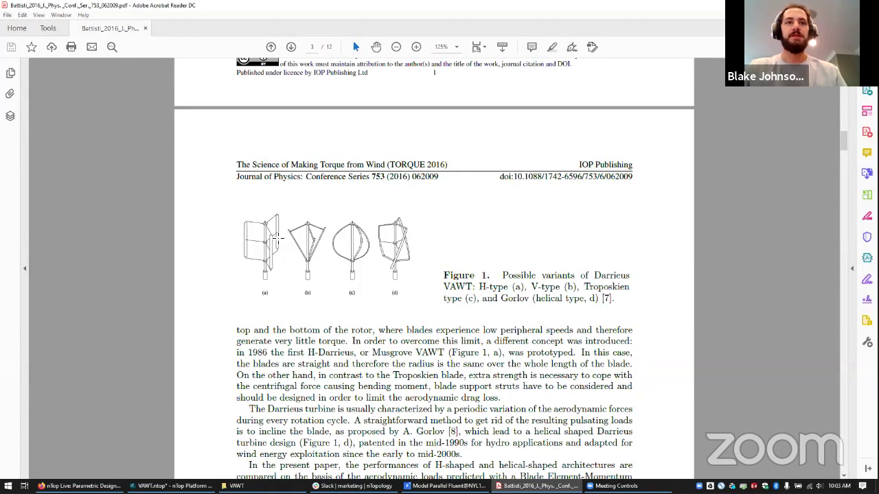
scroll(427, 277, "up", 13)
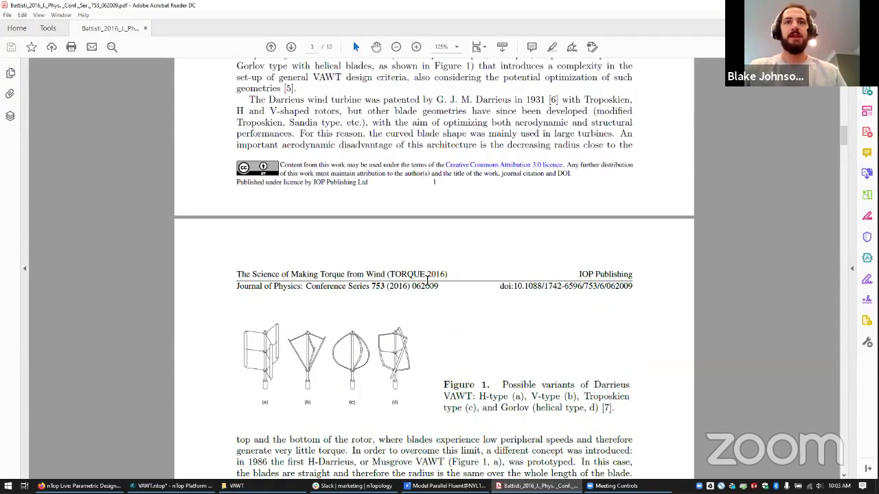
scroll(425, 281, "down", 14)
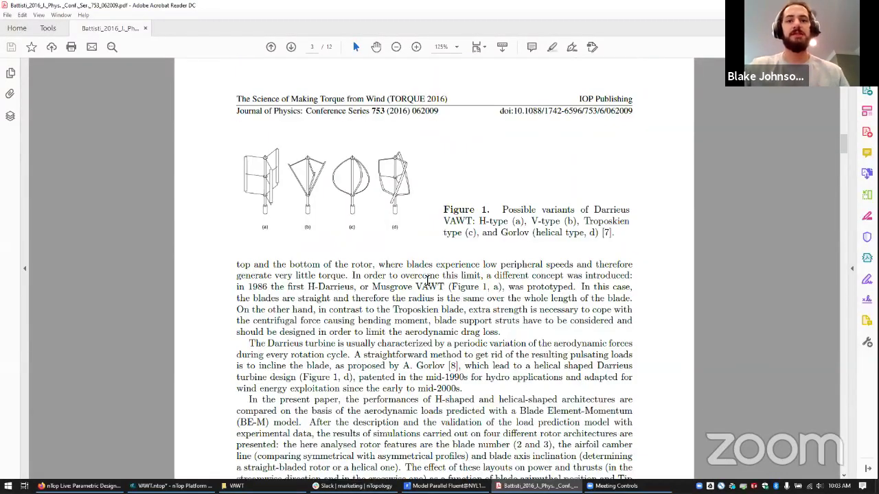
scroll(394, 292, "up", 2)
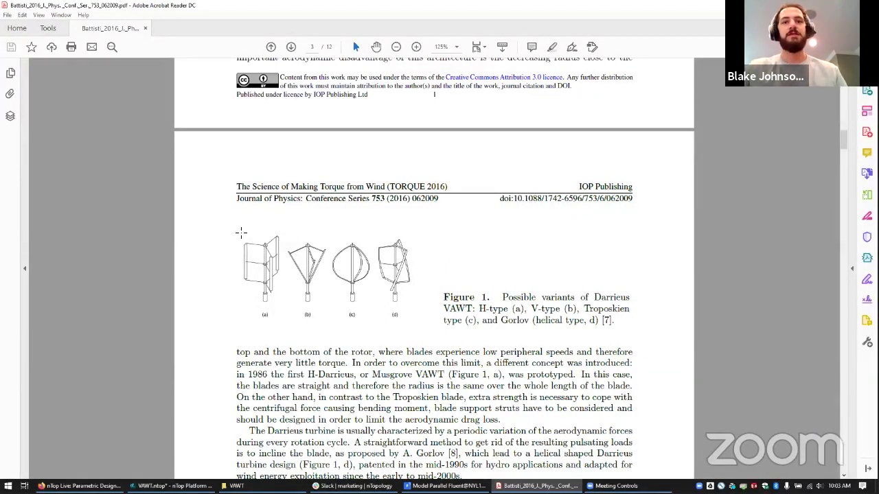
scroll(389, 298, "down", 2)
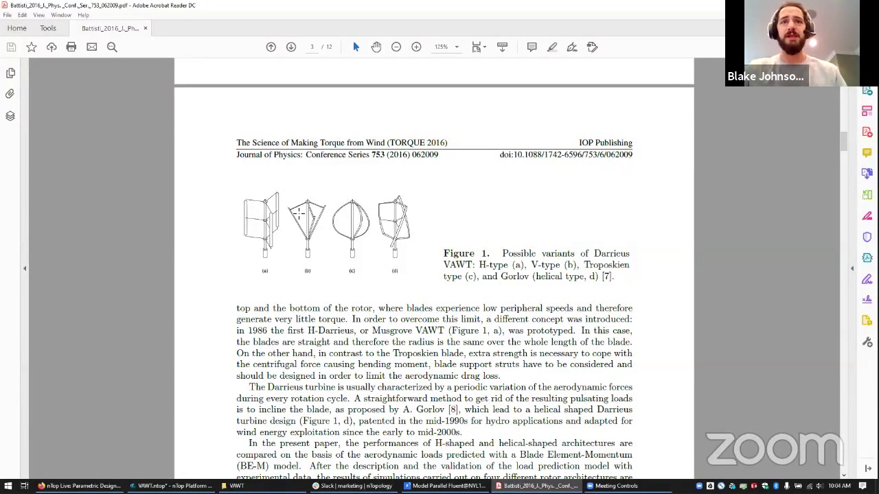
scroll(257, 304, "down", 2)
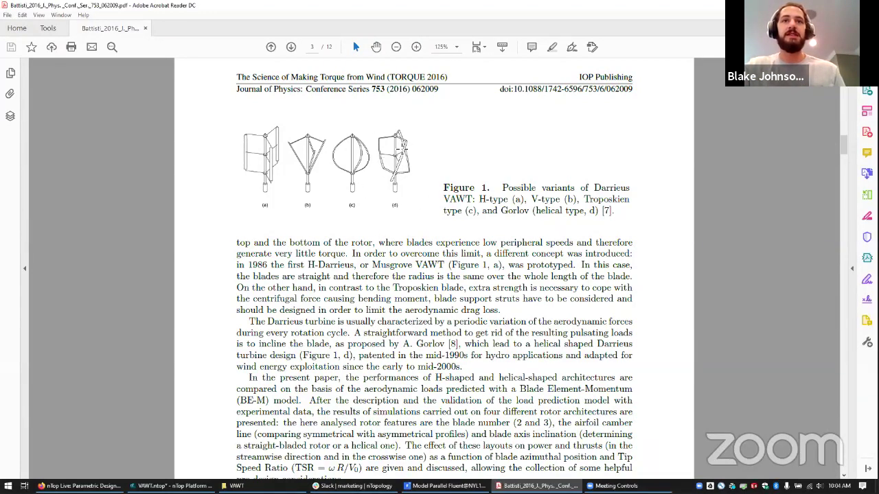
scroll(397, 169, "down", 1)
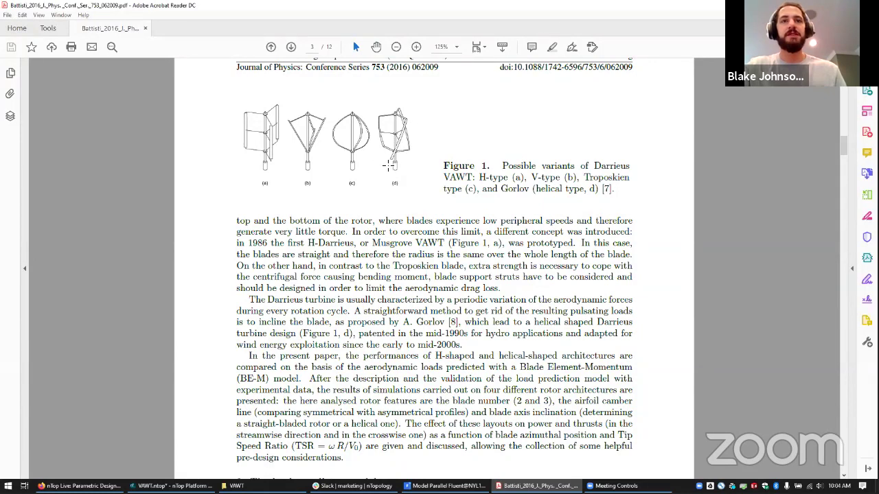
scroll(389, 166, "up", 1)
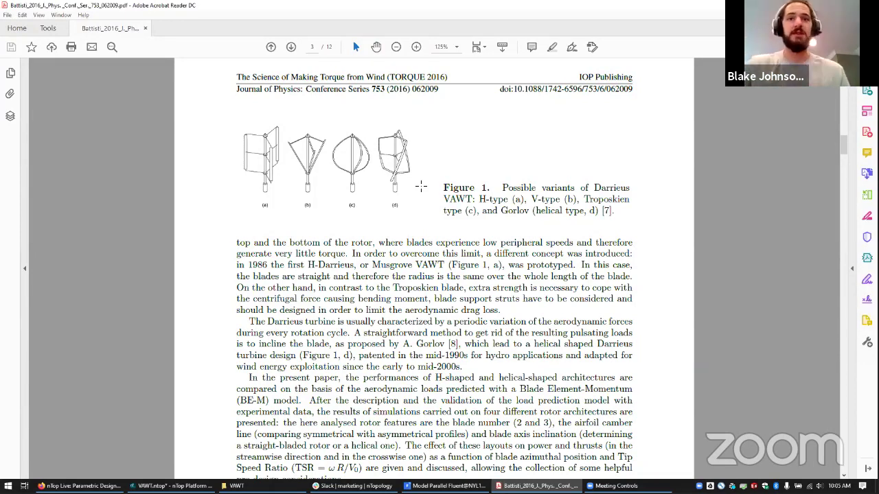
scroll(464, 393, "down", 12)
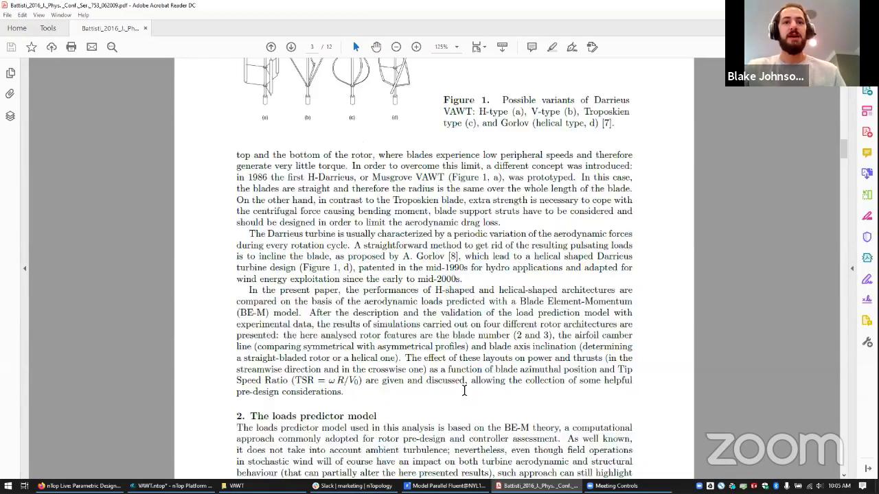
scroll(534, 455, "down", 4)
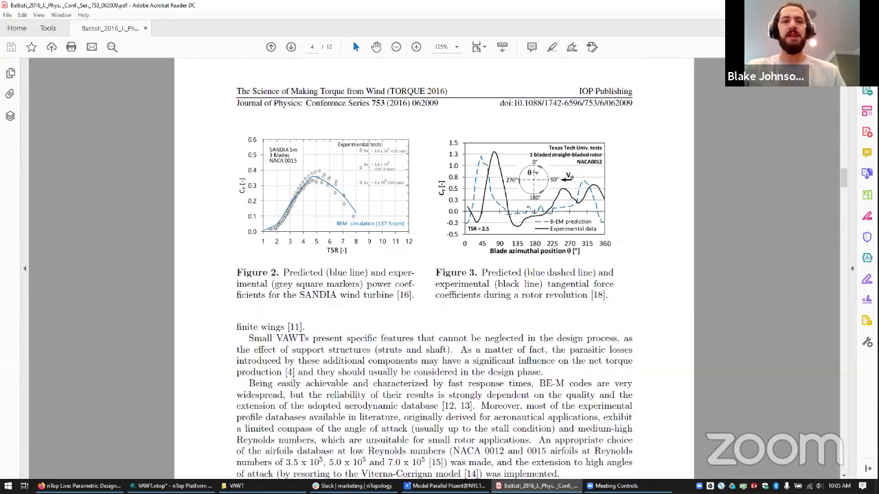
Step: Switch back to nTop Platform and isolate the FE Model block to view the turbine's mesh
key("alt+Tab")
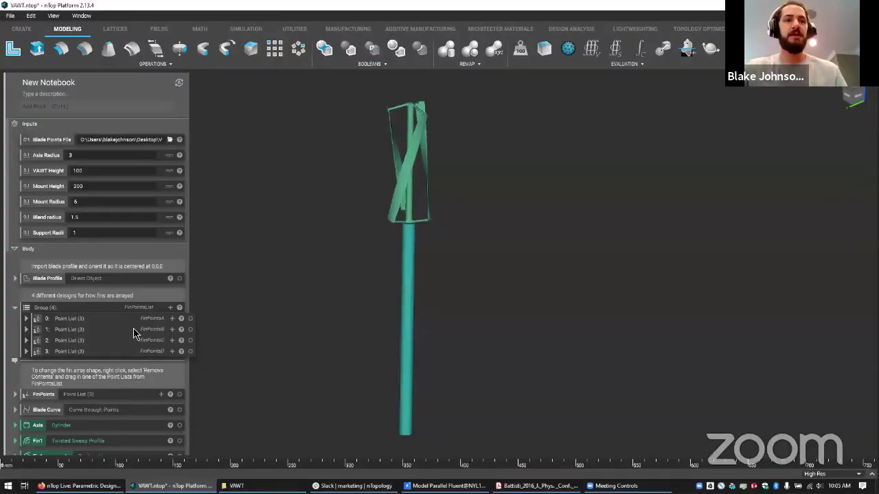
scroll(118, 348, "down", 10)
scroll(118, 343, "up", 2)
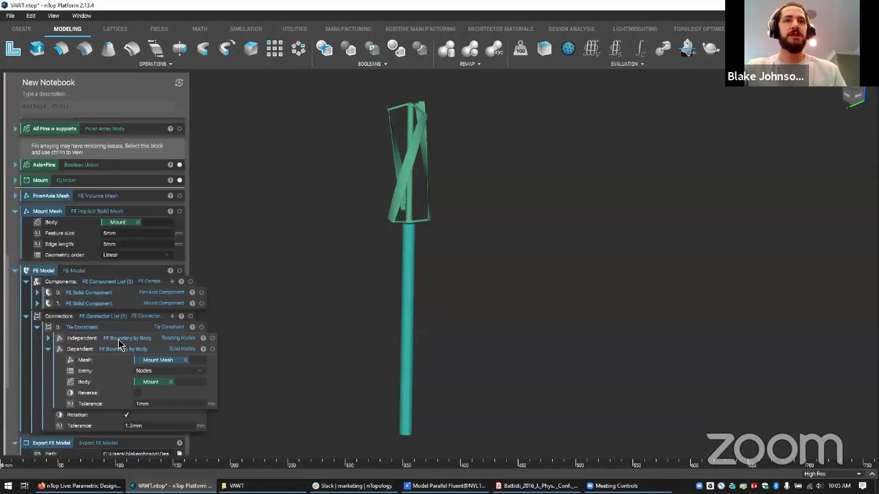
scroll(128, 325, "down", 3)
scroll(107, 236, "up", 3)
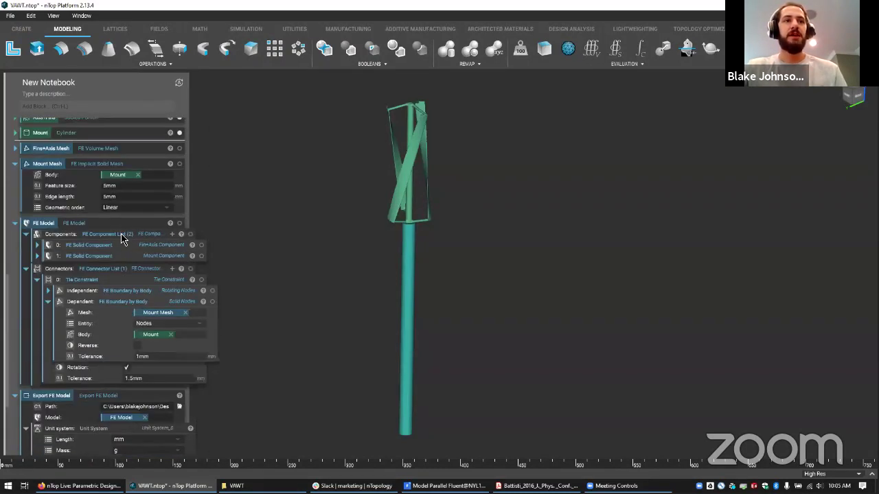
left_click(119, 220)
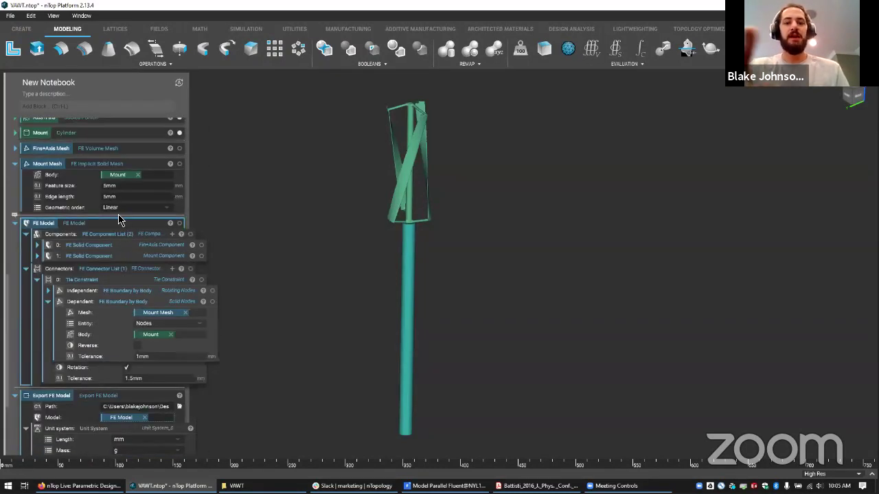
left_click(369, 267)
mouse_move(373, 250)
right_mouse_down()
mouse_move(364, 295)
mouse_move(368, 266)
right_mouse_up()
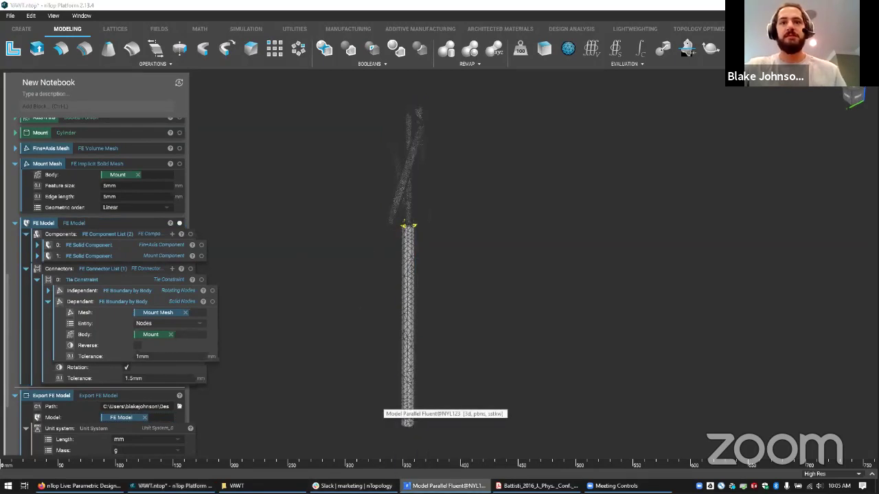
Step: View the turbine mesh in Fluent, and return to the start of the nTop notebook
left_click(445, 485)
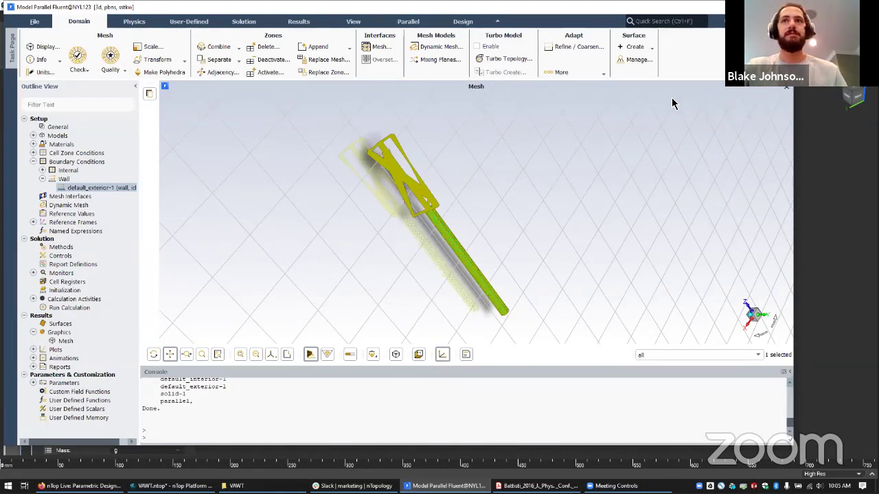
key("alt+Tab")
scroll(47, 205, "up", 8)
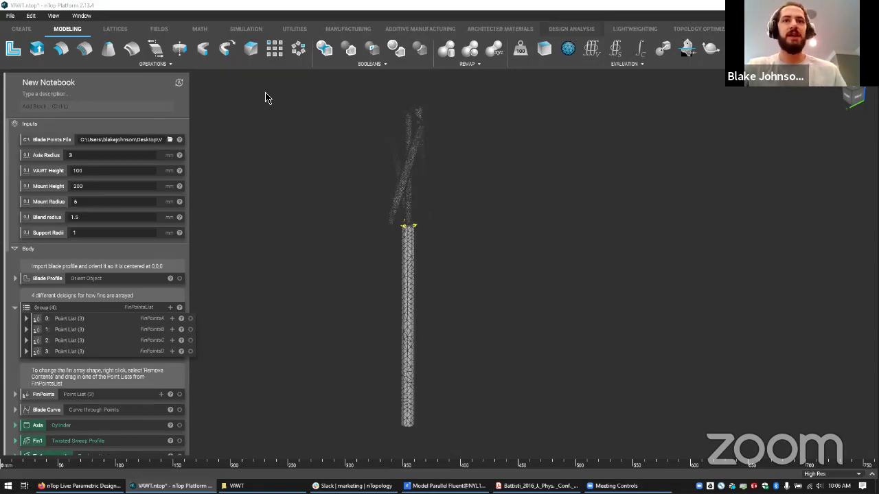
Step: Isolate the Blade Profile block and view the profile up close
left_click(99, 280)
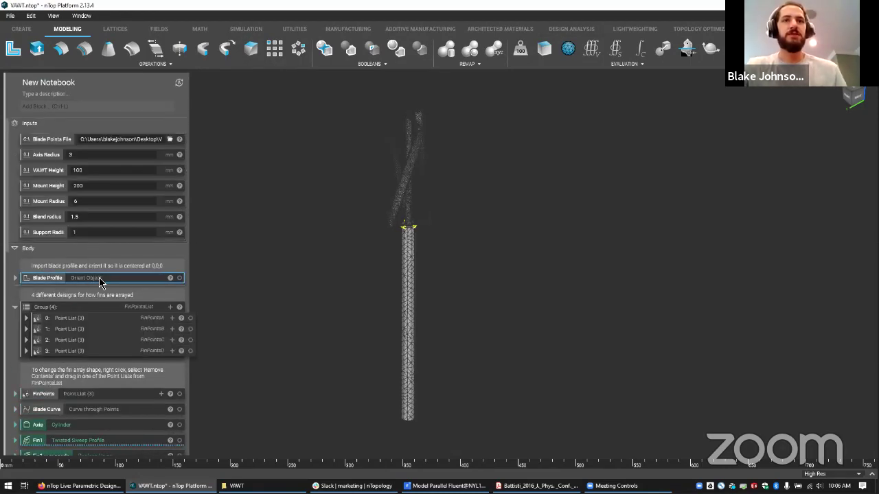
key("i")
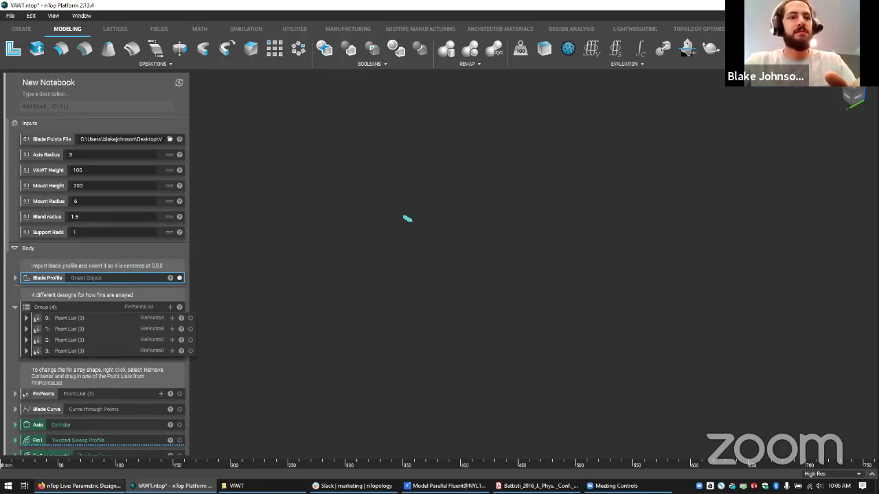
scroll(331, 264, "up", 2)
middle_click_drag(361, 263, 405, 310)
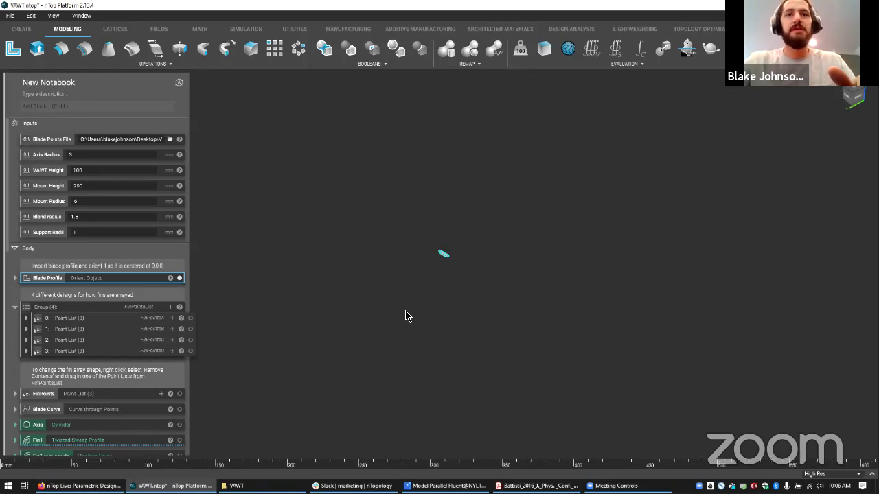
Step: Turn the view face-on to the blade profile and inspect its full outline up close
scroll(412, 313, "up", 10)
right_click_drag(490, 157, 492, 274)
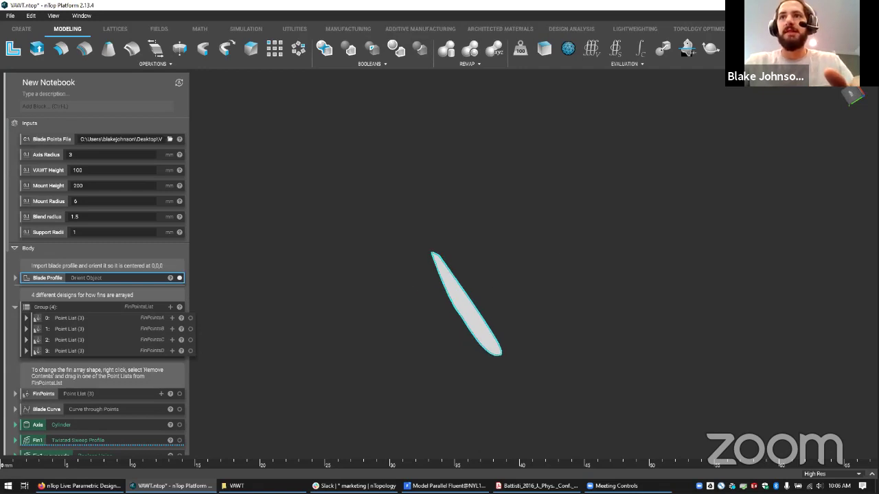
left_click(852, 94)
middle_click_drag(473, 392, 421, 250)
scroll(439, 268, "up", 5)
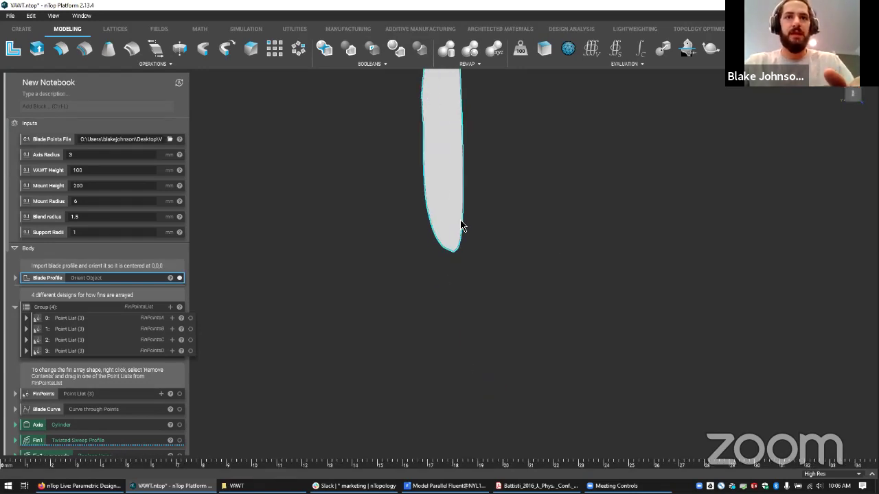
middle_click_drag(461, 224, 479, 377)
mouse_move(448, 298)
right_mouse_down()
mouse_move(447, 269)
mouse_move(446, 293)
right_mouse_up()
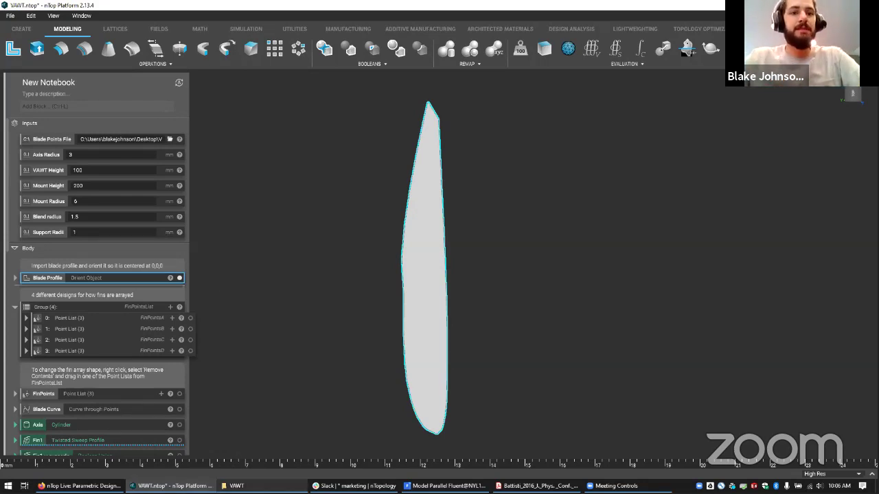
Step: Switch to the VAWT folder, read the coordinates in bladepoints1.csv in Notepad, and return to nTop Platform
left_click(233, 486)
double_click(276, 236)
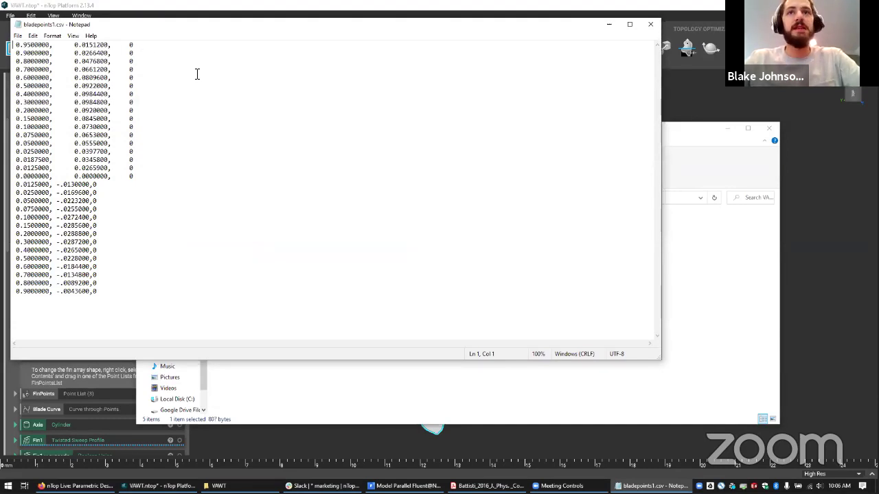
key("alt+F4")
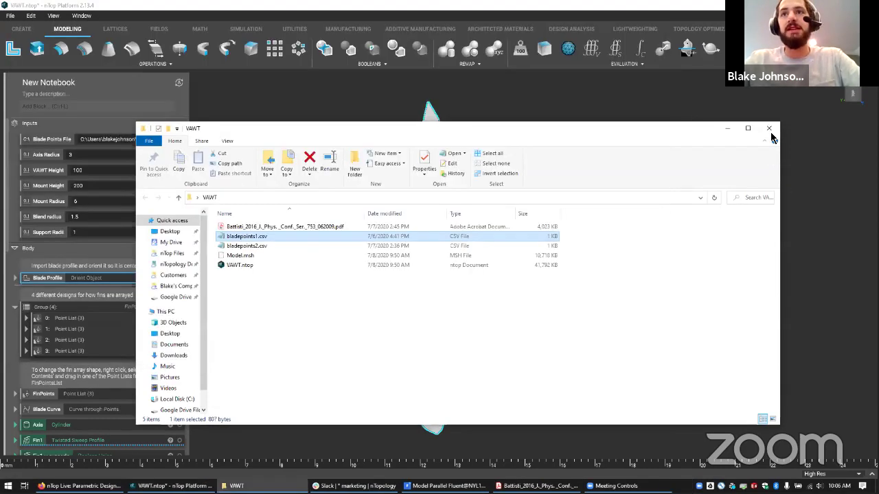
left_click(727, 128)
Step: Expand the Blade Profile block and set the import path of its Points to bladepoints2.csv
left_click(66, 285)
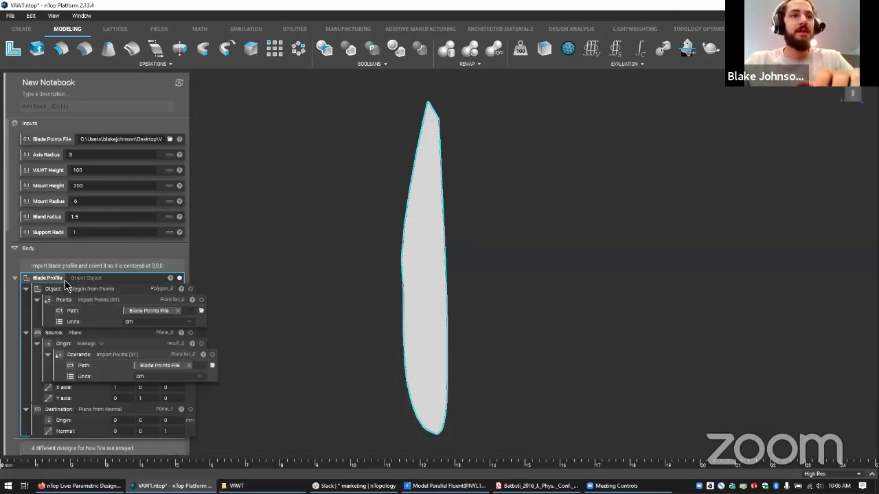
scroll(121, 255, "down", 1)
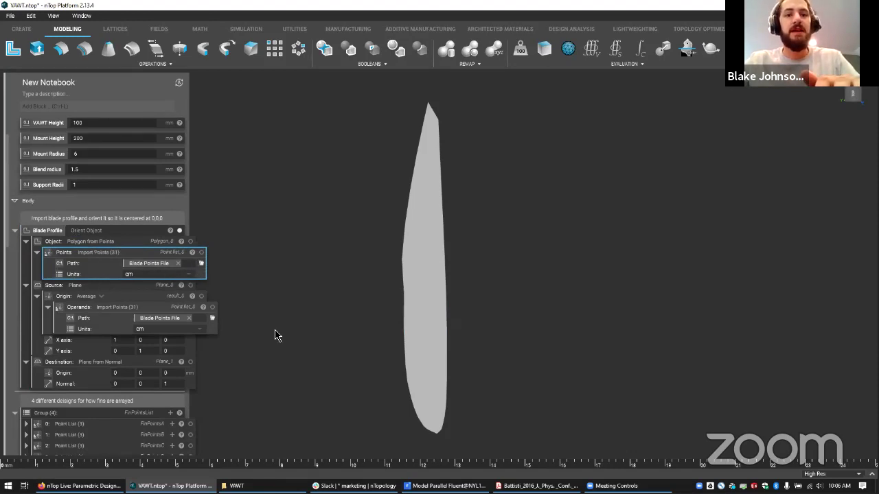
left_click(203, 263)
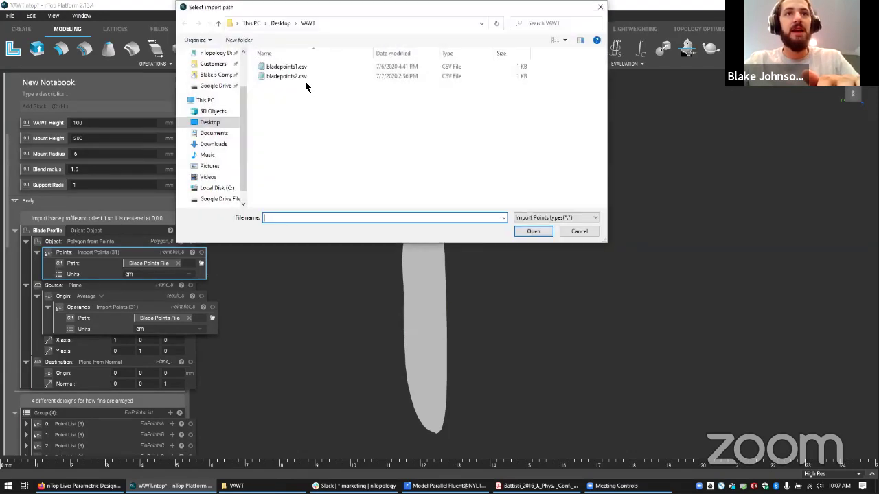
double_click(303, 75)
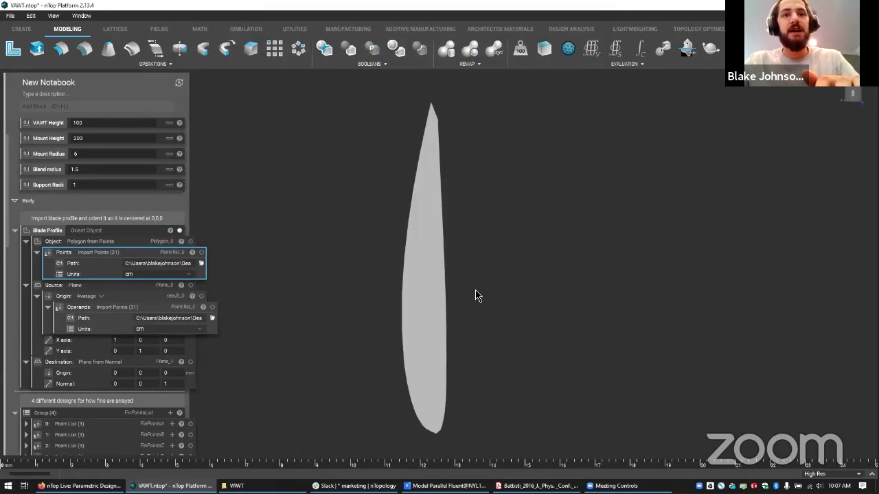
scroll(423, 258, "down", 1)
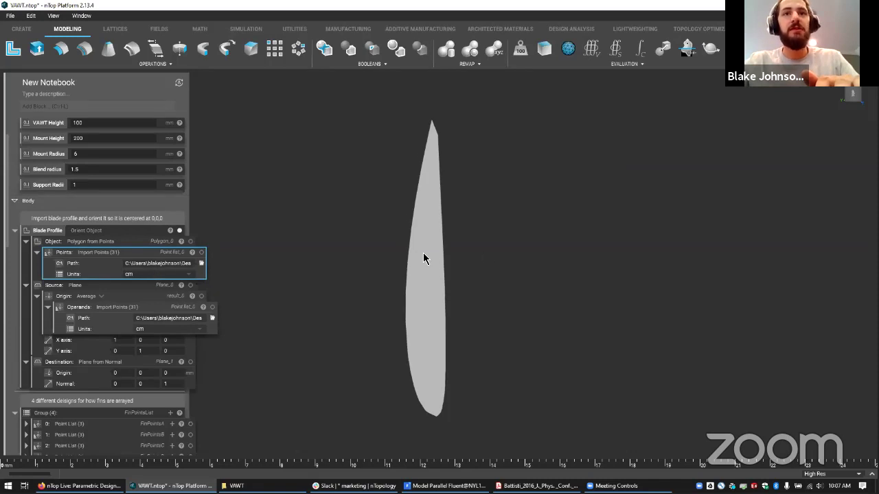
scroll(423, 258, "down", 1)
Step: Expand the Fins+Axis Mesh block down to its Volume Mesh discretization inputs, and look over the body blocks above it
scroll(171, 337, "down", 3)
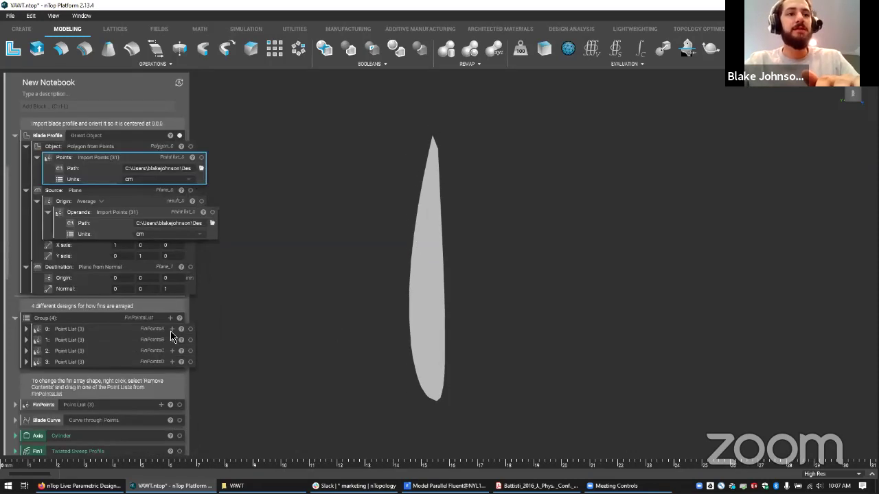
scroll(168, 335, "down", 10)
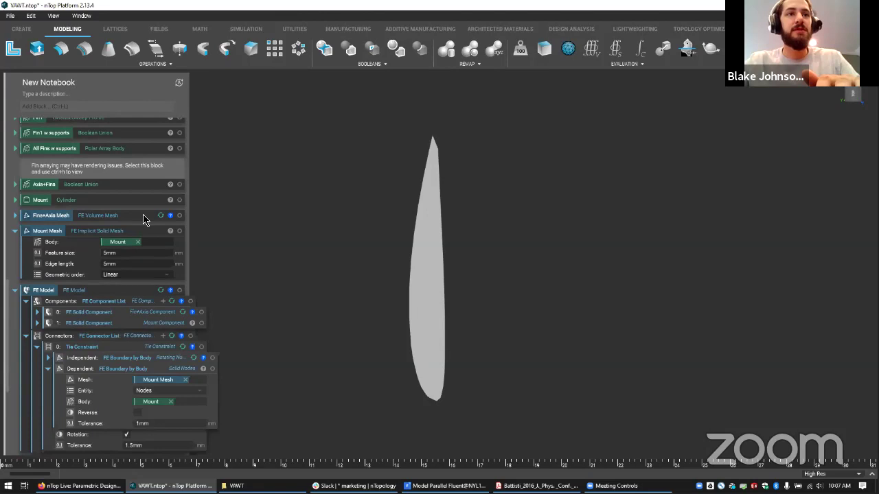
left_click(128, 218)
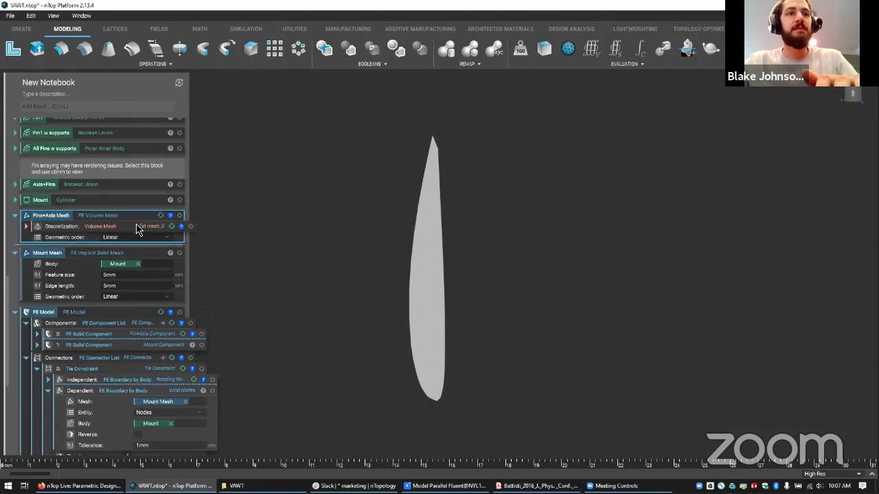
left_click(137, 229)
scroll(136, 226, "up", 5)
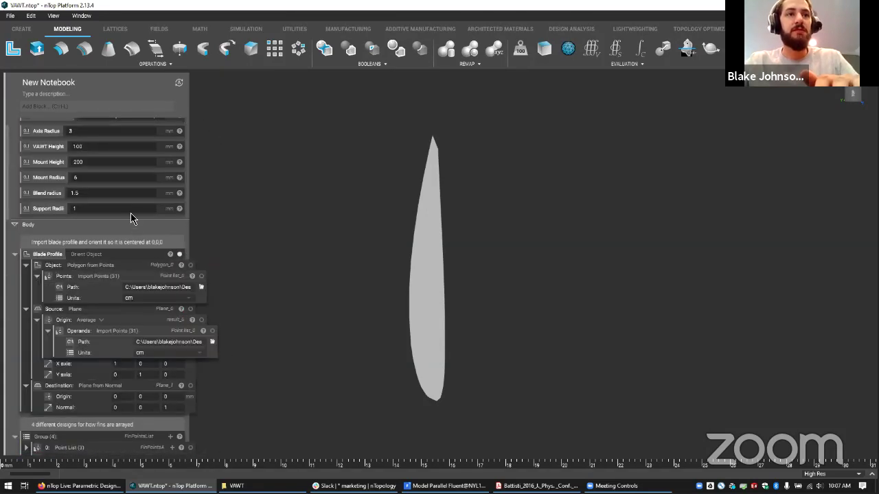
scroll(118, 232, "down", 2)
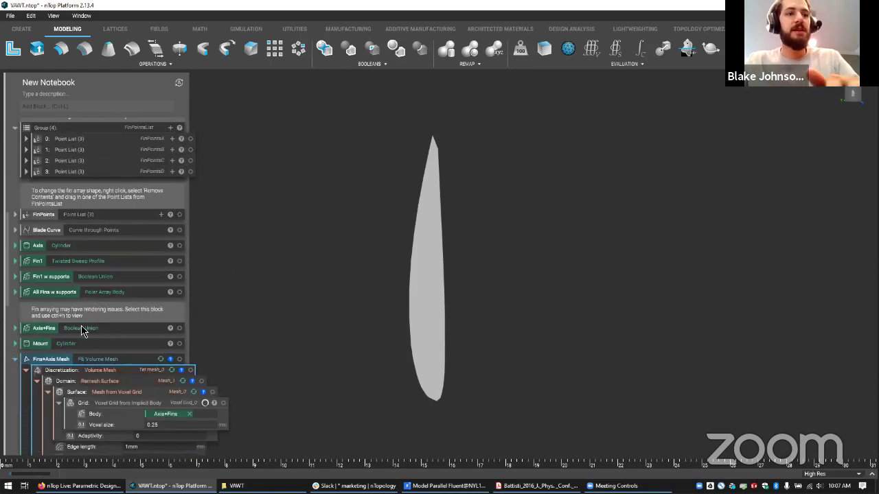
Step: Isolate the Mount cylinder, view it at an angle, and turn on the display of the Axis+Fins union with it
left_click(83, 329)
left_click(78, 344)
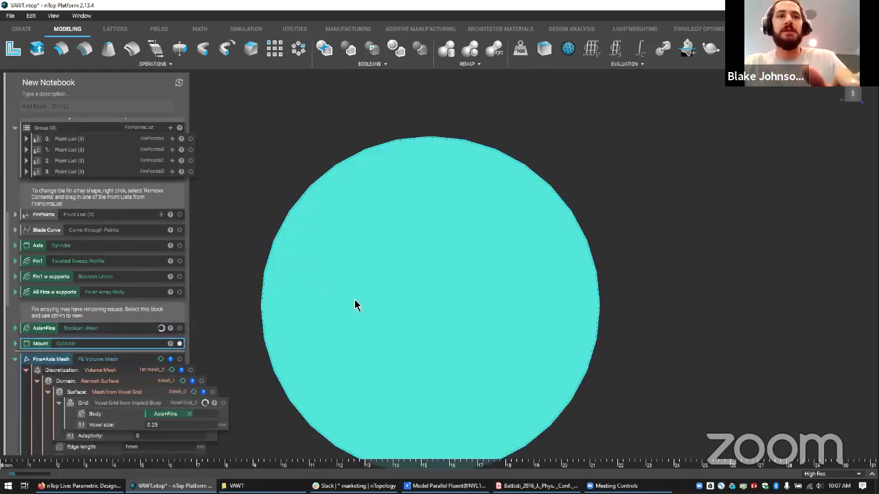
right_click_drag(428, 169, 391, 198)
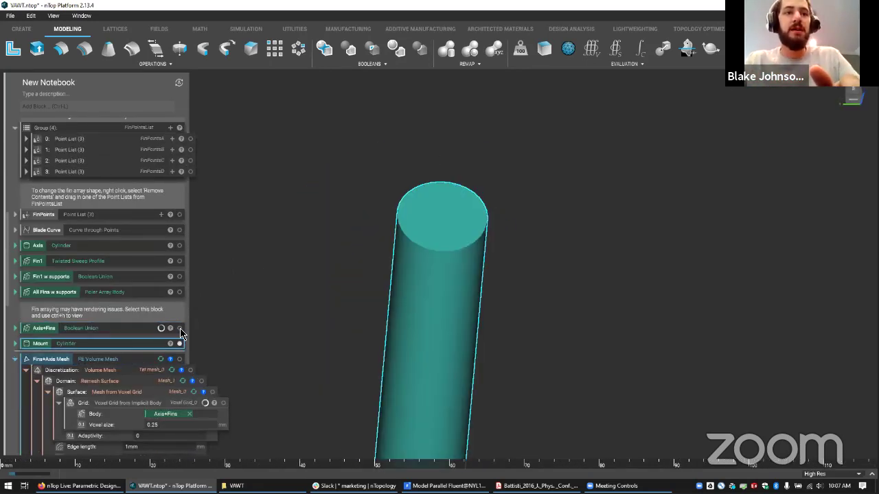
left_click(179, 328)
scroll(505, 219, "down", 3)
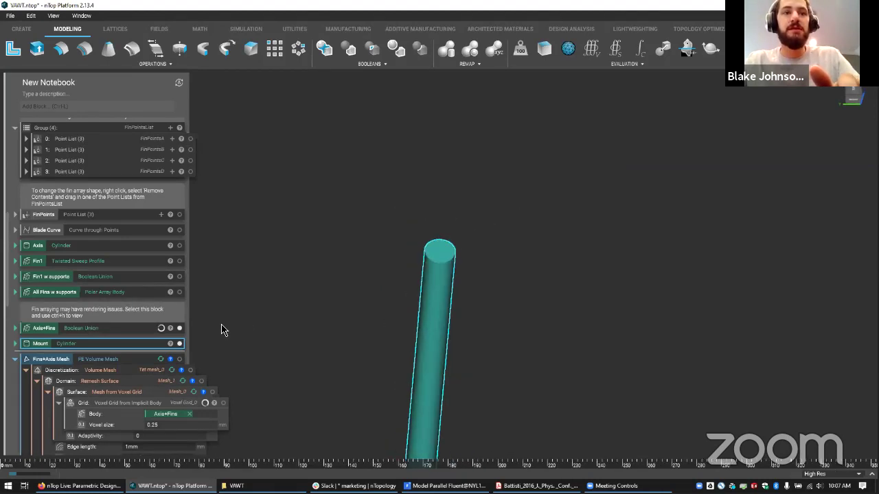
left_click(114, 330)
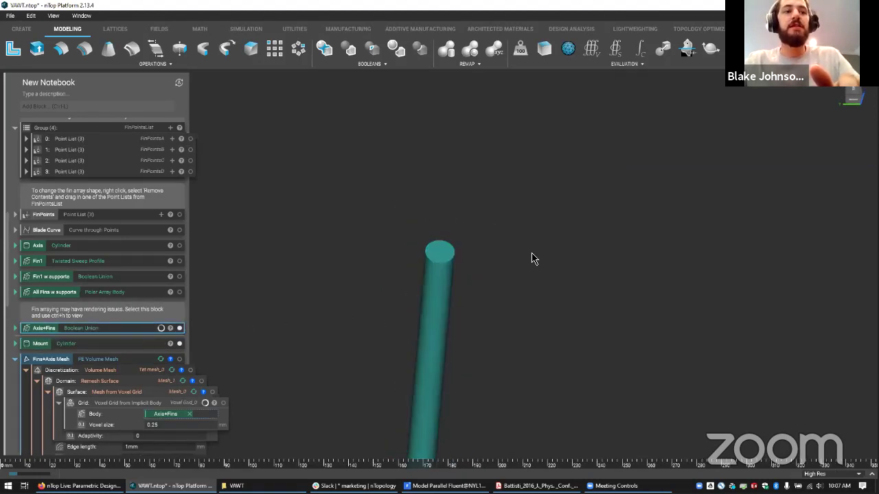
Step: Check the point files in the VAWT folder, and display the Blade Profile's imported points face-on and close up
scroll(126, 267, "up", 10)
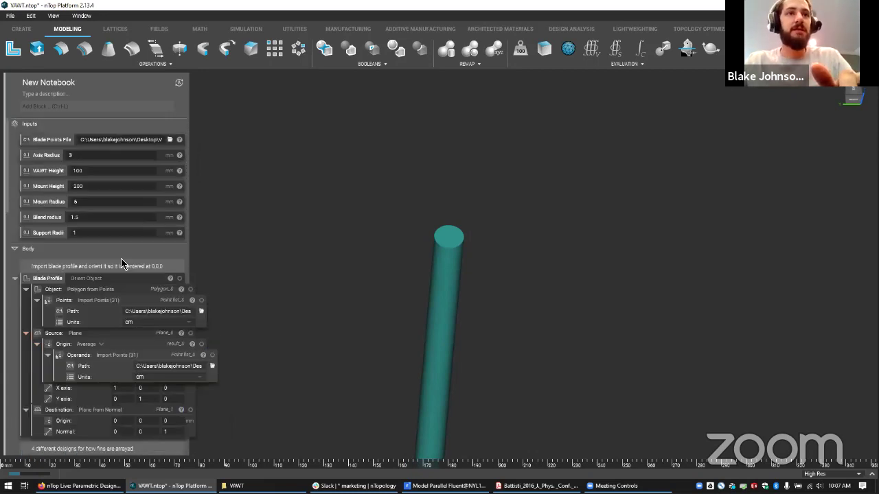
left_click(146, 307)
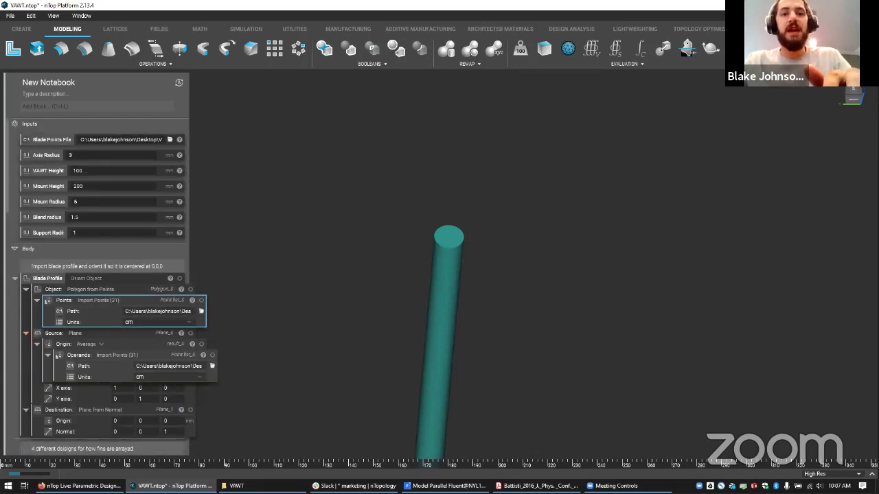
left_click(253, 483)
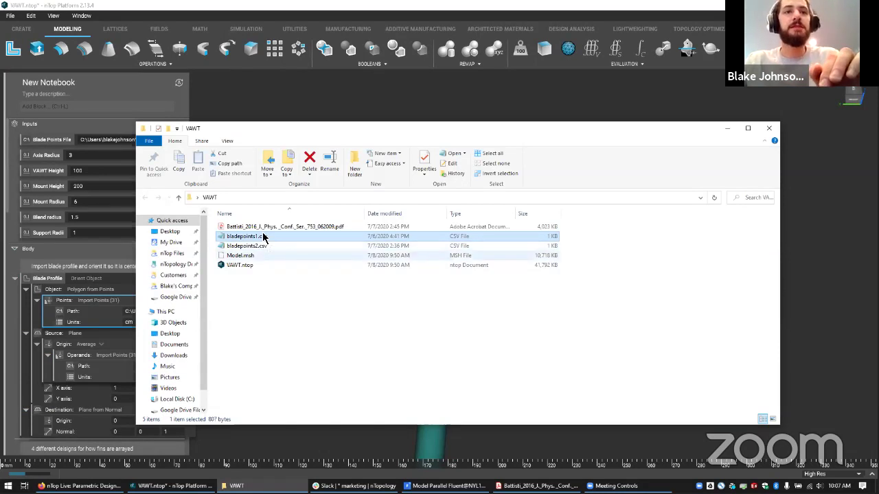
left_click(727, 128)
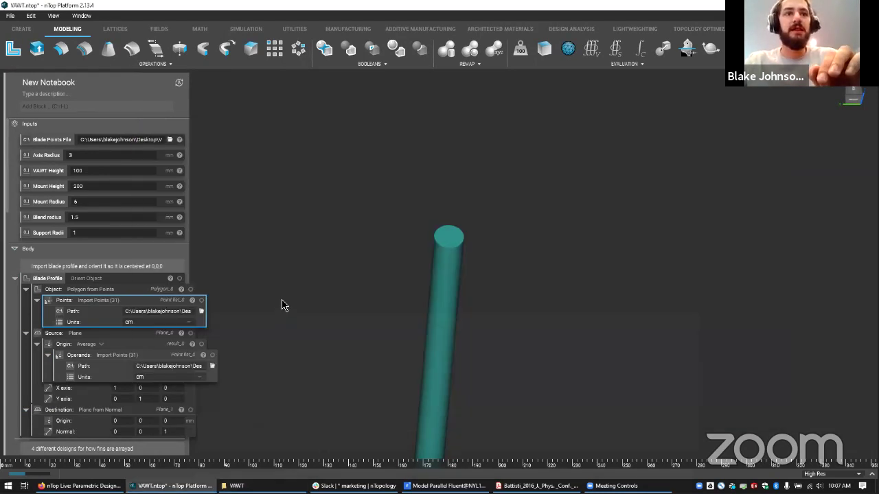
left_click(201, 301)
right_click_drag(476, 316, 481, 300)
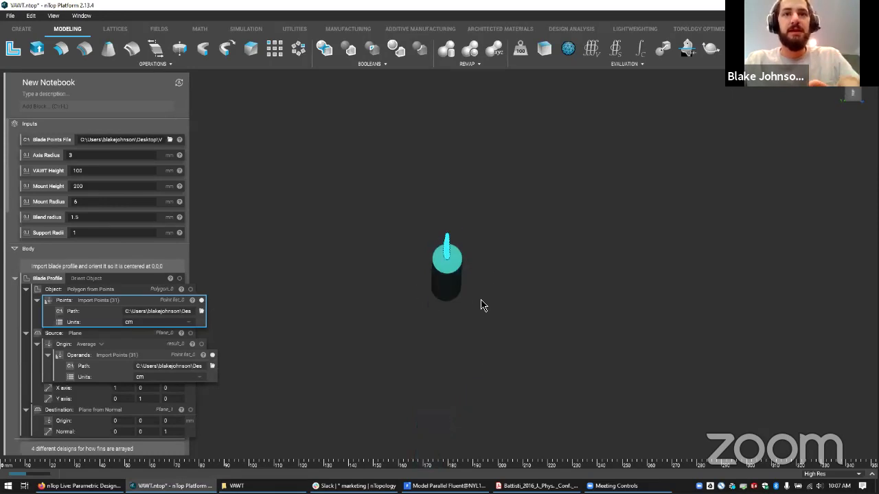
scroll(438, 263, "up", 4)
scroll(439, 288, "up", 3)
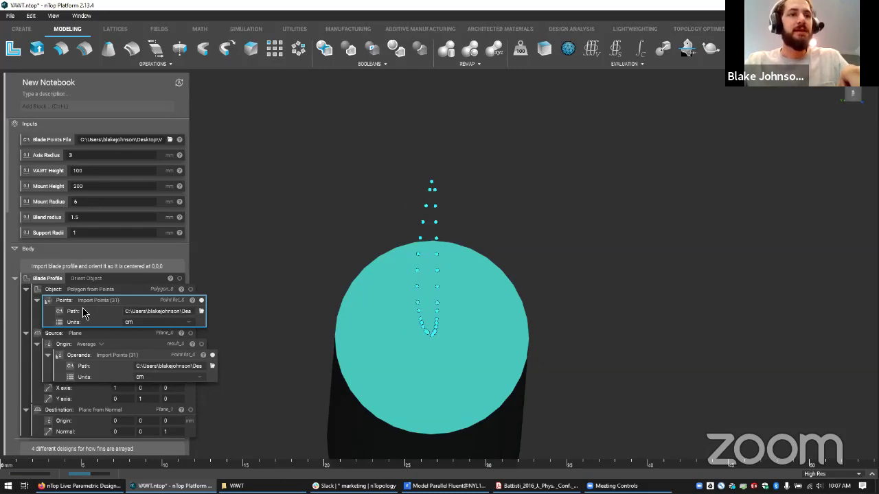
Step: Browse the file choices for the Blade Points File input and leave without selecting one
left_click(57, 140)
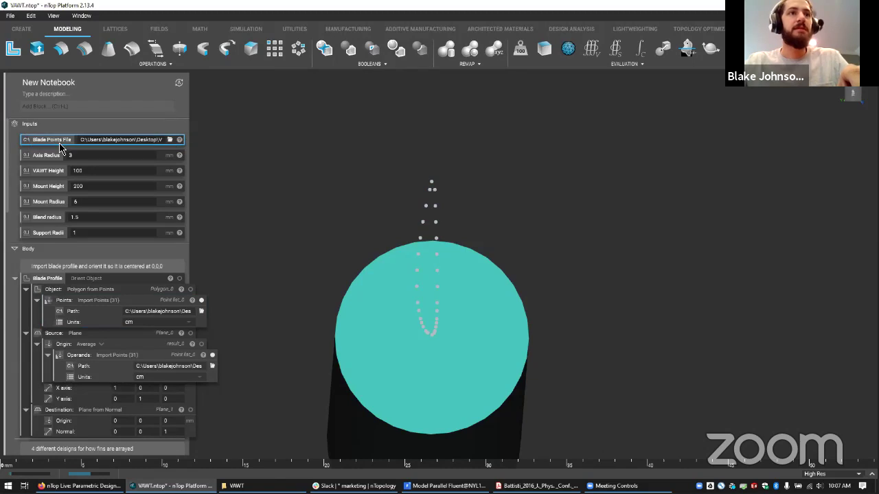
left_click(170, 140)
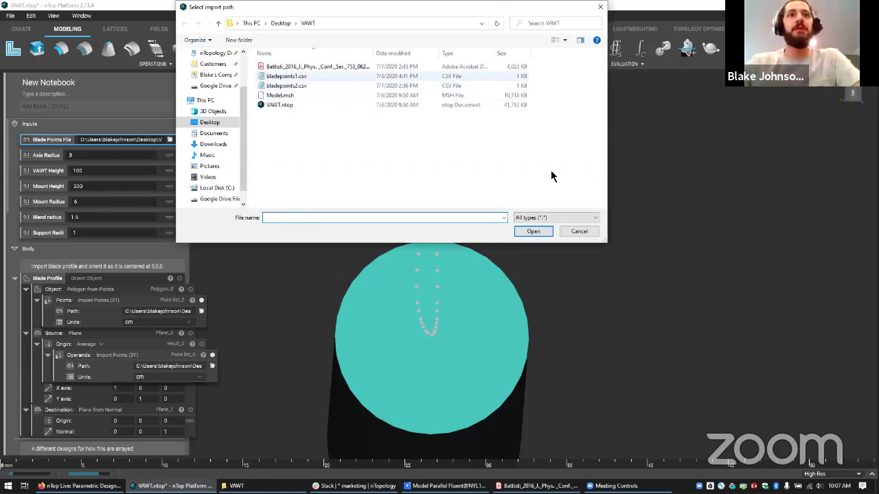
left_click(580, 232)
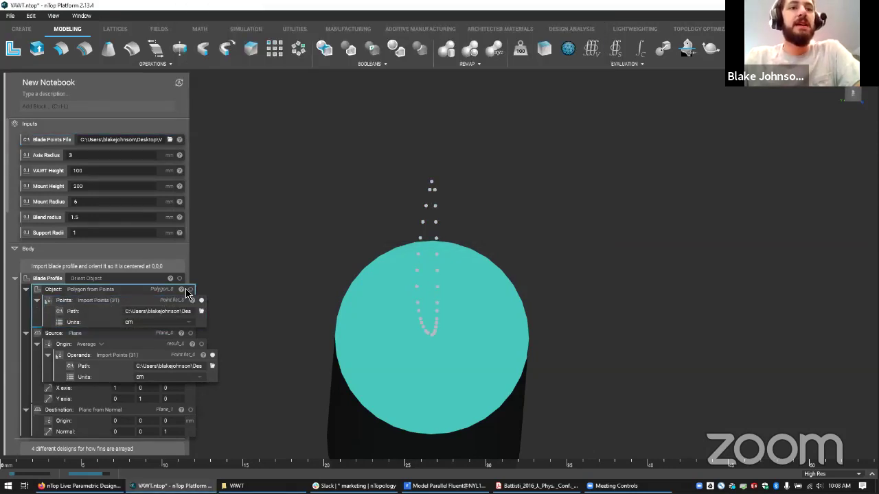
Step: Display the Polygon from Points object inside Blade Profile and hide its imported points
left_click(190, 289)
left_click(201, 300)
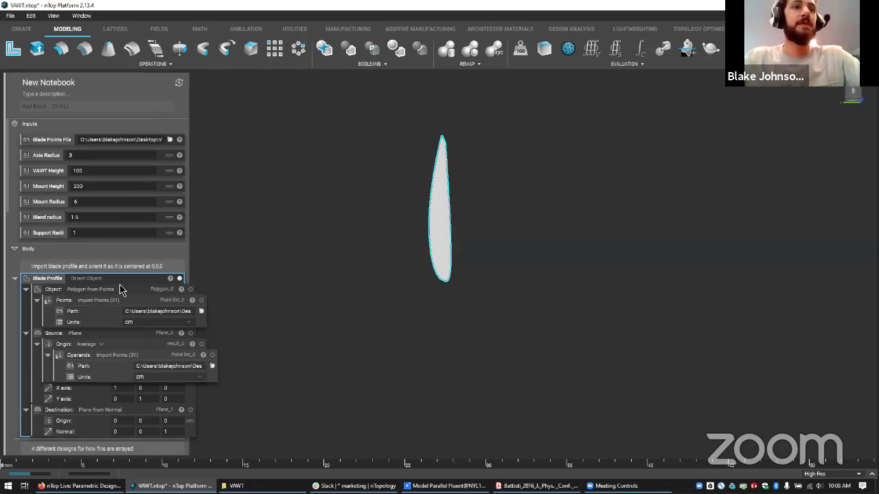
Step: Examine the averaged source origin and the destination plane that orient the blade profile, and collapse the Blade Profile block
scroll(94, 242, "down", 1)
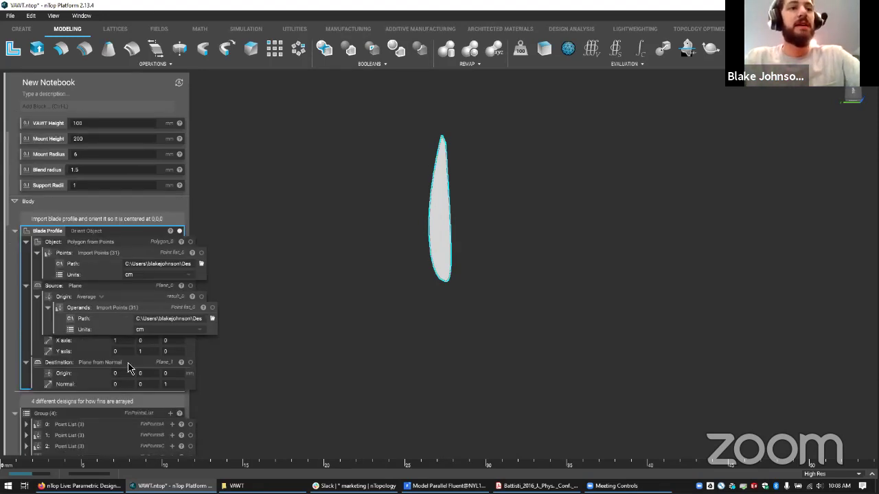
scroll(111, 316, "down", 1)
scroll(122, 300, "up", 1)
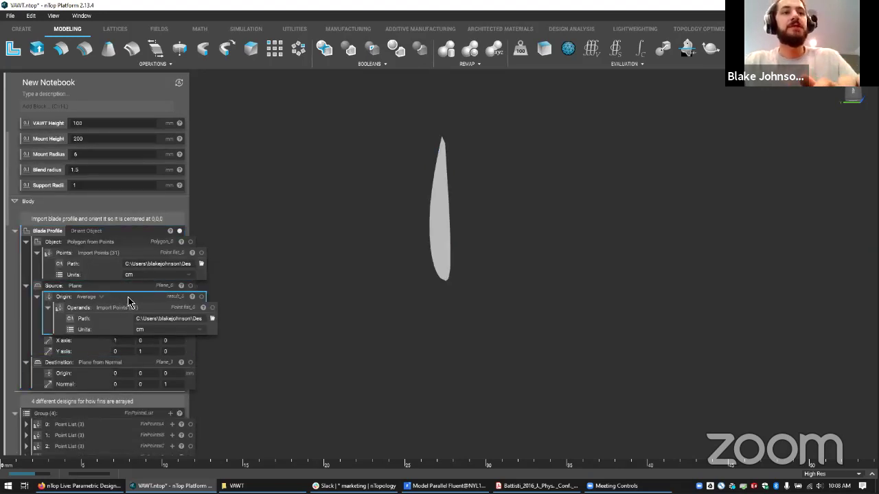
left_click_drag(131, 307, 67, 290)
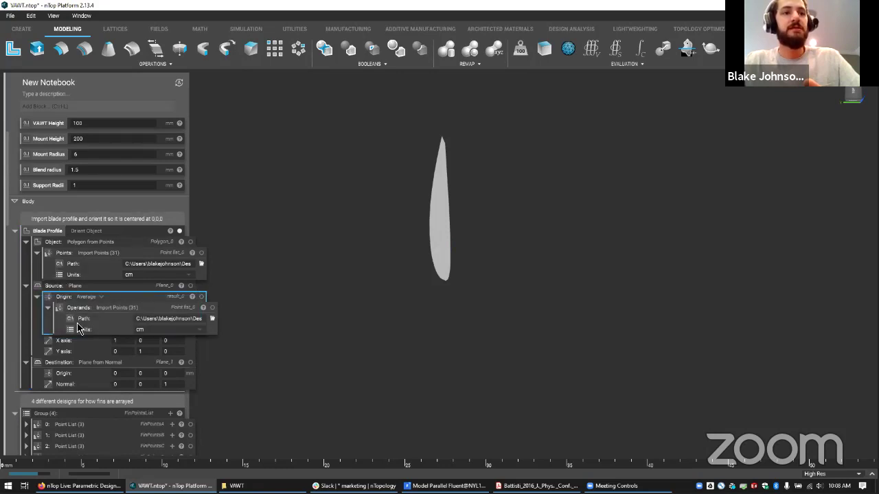
left_click(79, 364)
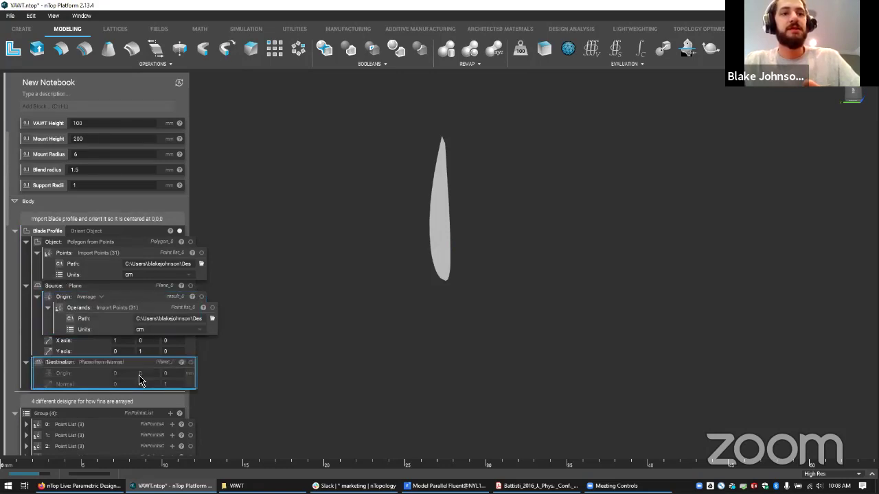
left_click(126, 251)
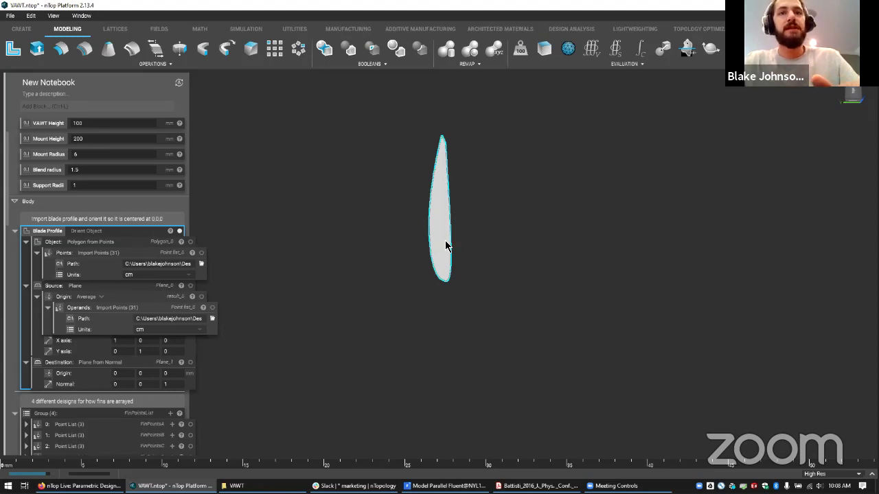
left_click(15, 231)
right_click_drag(489, 108, 443, 277)
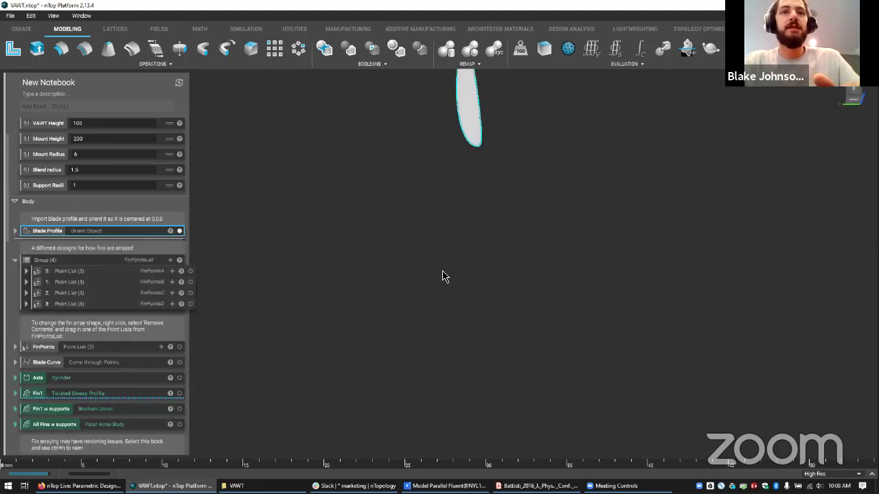
Step: Examine the oriented blade profile from several angles and look through the Body section's blocks
right_click_drag(354, 340, 409, 278)
mouse_move(410, 278)
middle_mouse_down()
mouse_move(444, 227)
mouse_move(409, 273)
middle_mouse_up()
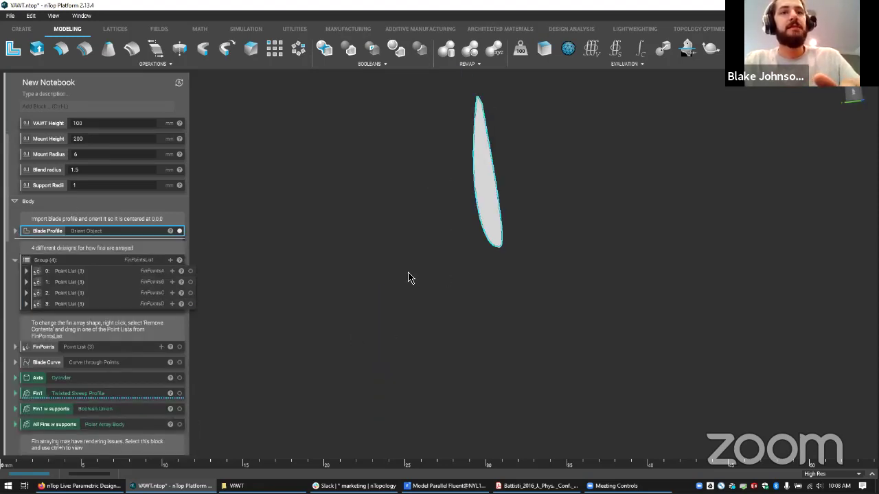
scroll(409, 273, "down", 2)
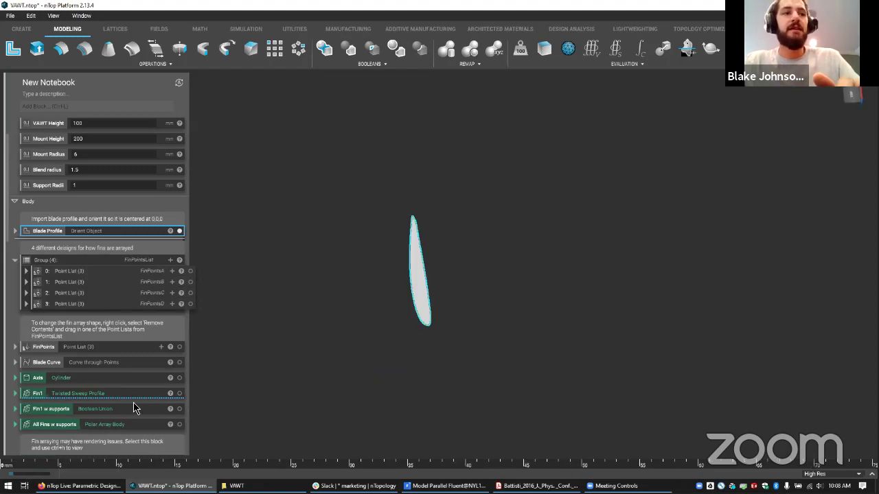
scroll(131, 403, "down", 1)
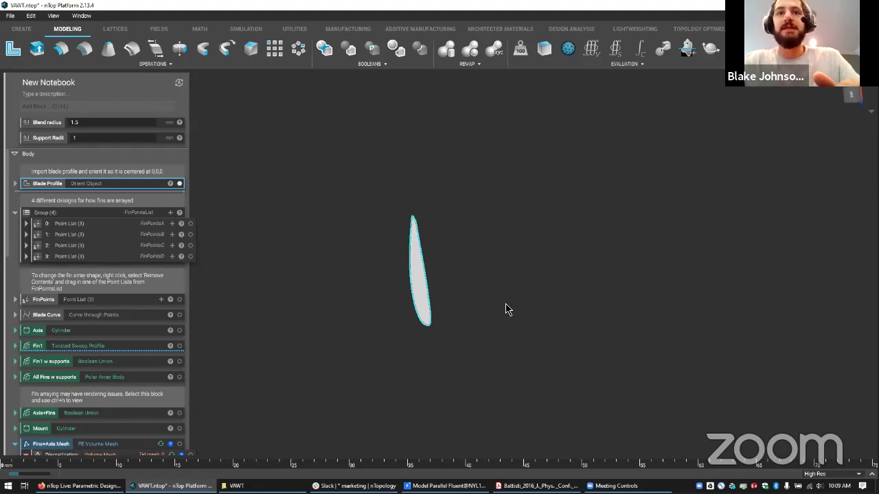
right_click_drag(505, 304, 548, 267)
left_click(856, 95)
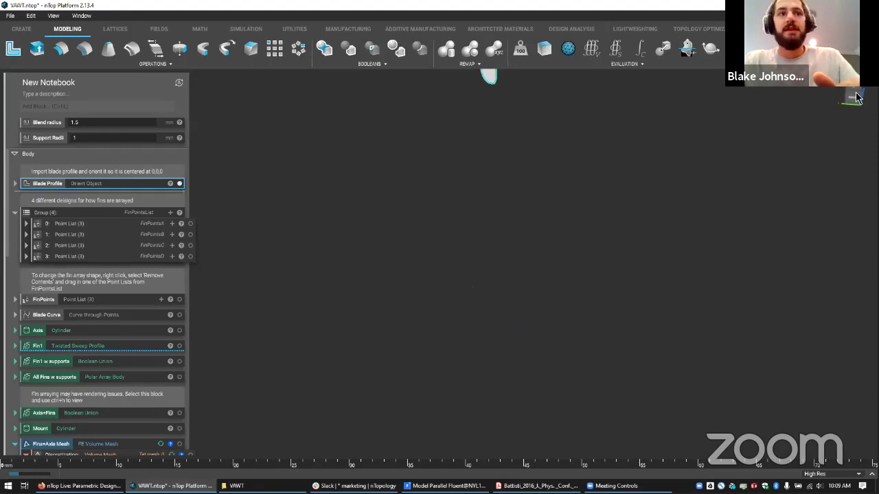
Step: Expand the Fin1 Twisted Sweep Profile block and examine its profile, curve, bind point and rotation inputs
left_click(134, 352)
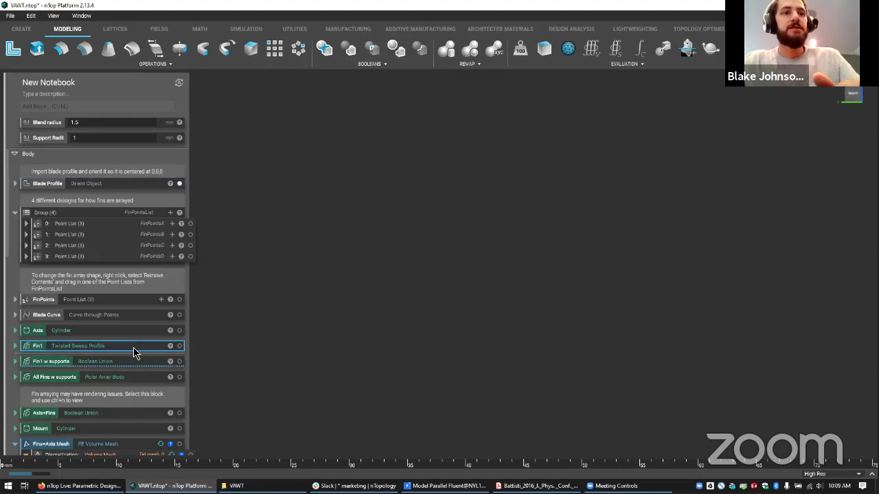
left_click(135, 353)
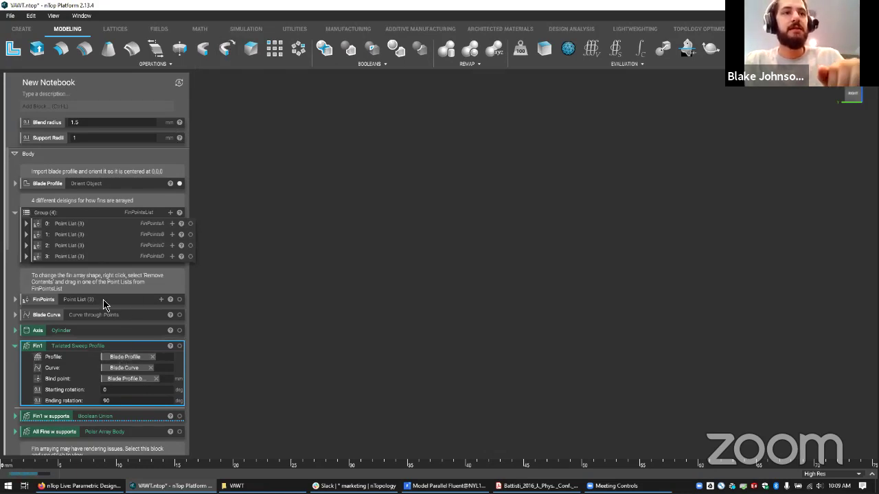
left_click(149, 184)
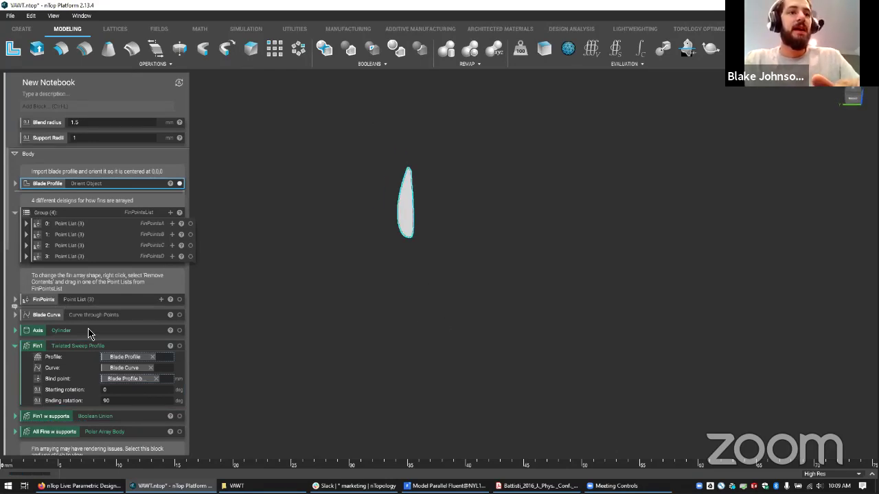
left_click(129, 371)
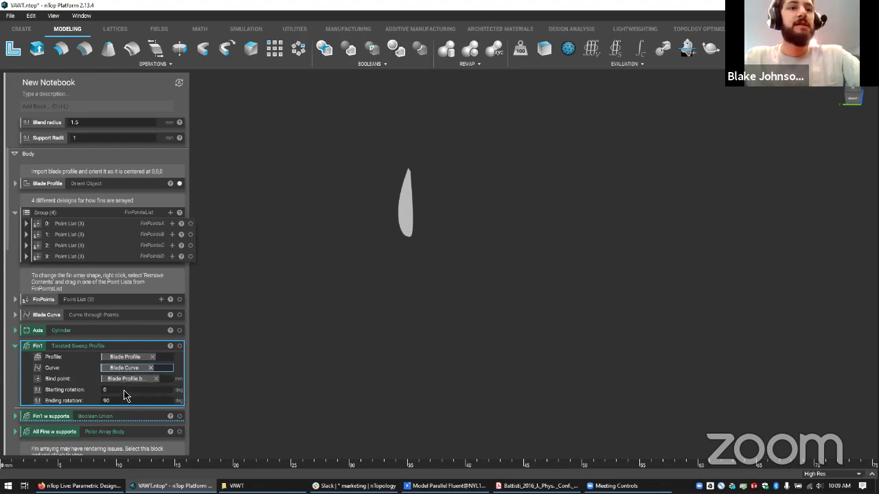
left_click(125, 390)
left_click(127, 382)
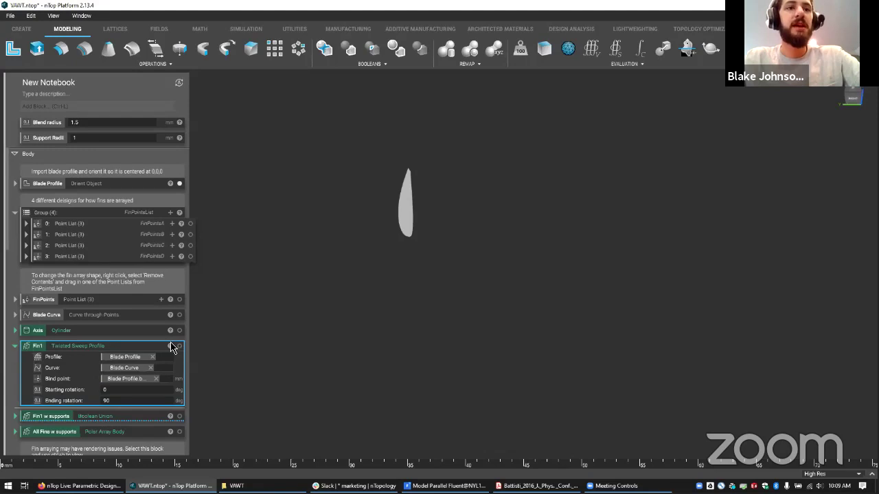
Step: Check the Blade Profile reference used as Fin1's bind point, and display the Fin1 twisted sweep body
mouse_move(135, 383)
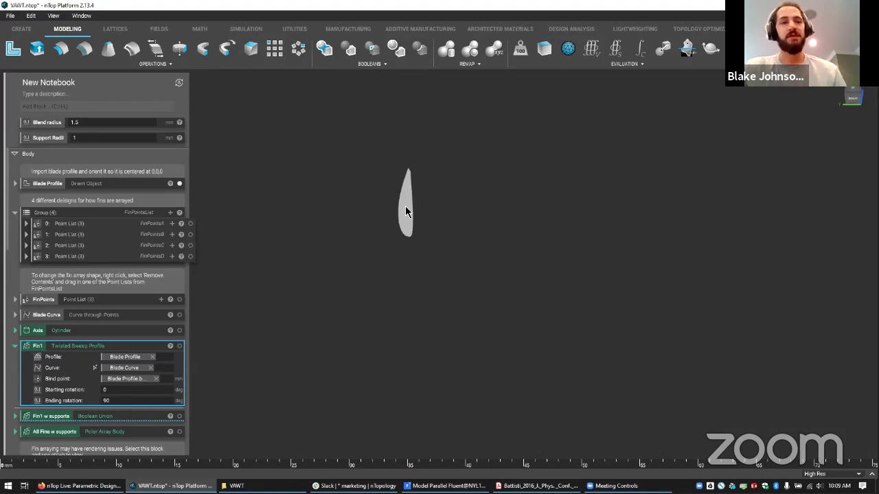
left_click_drag(79, 181, 124, 383)
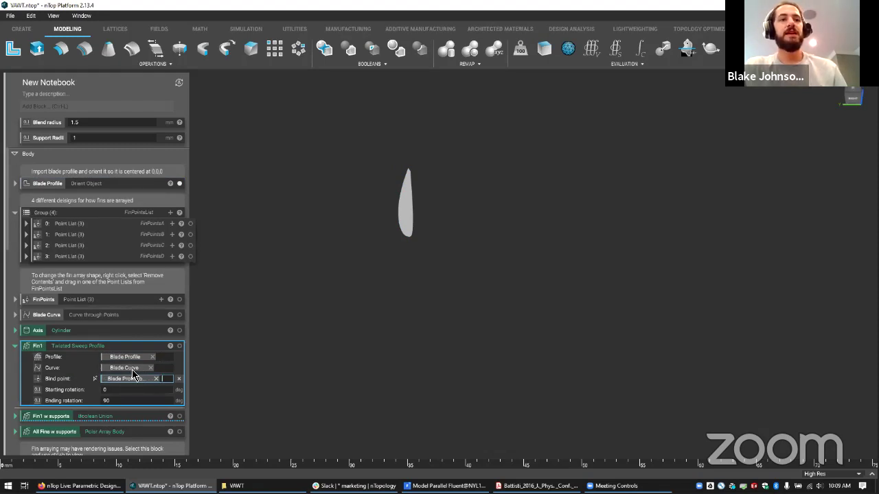
left_click(179, 416)
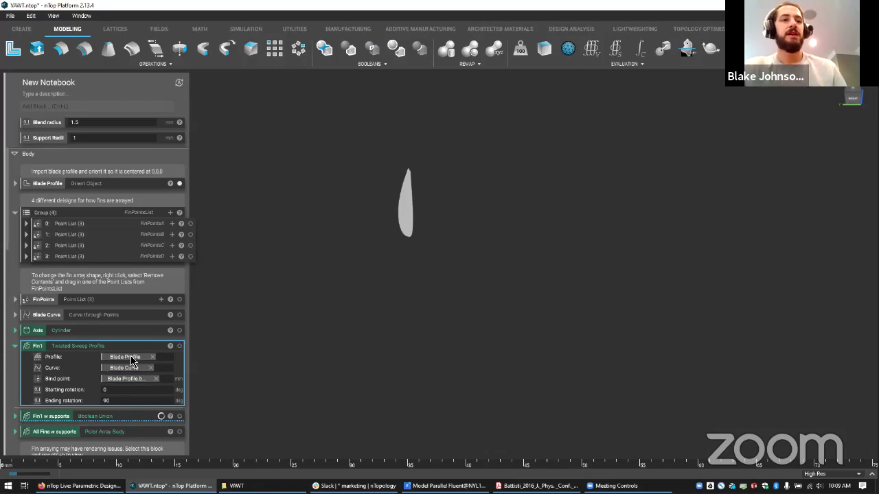
left_click(179, 346)
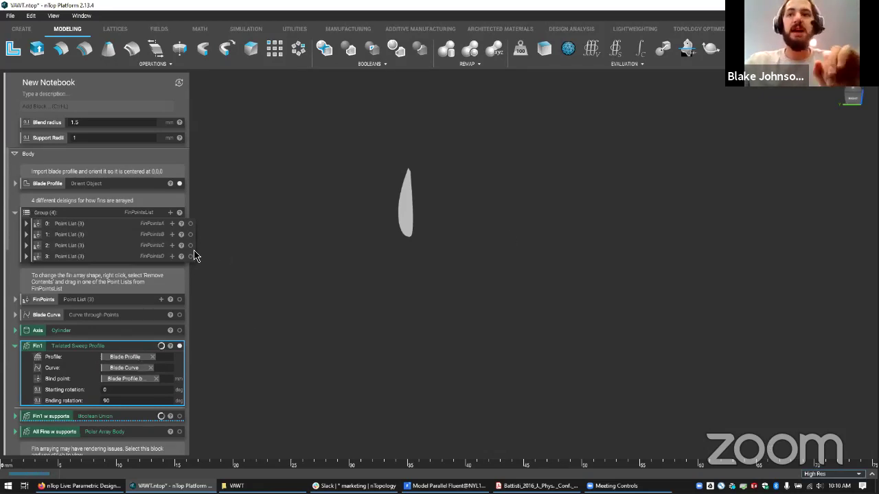
Step: Switch to the wind turbine paper in Adobe Acrobat Reader, view Figure 1's Darrieus VAWT variants, and return to nTop Platform
mouse_move(446, 486)
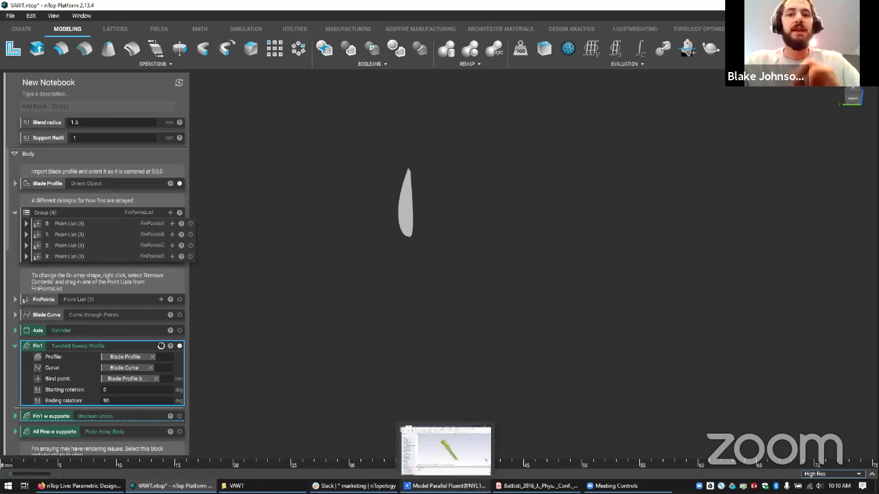
left_click(539, 486)
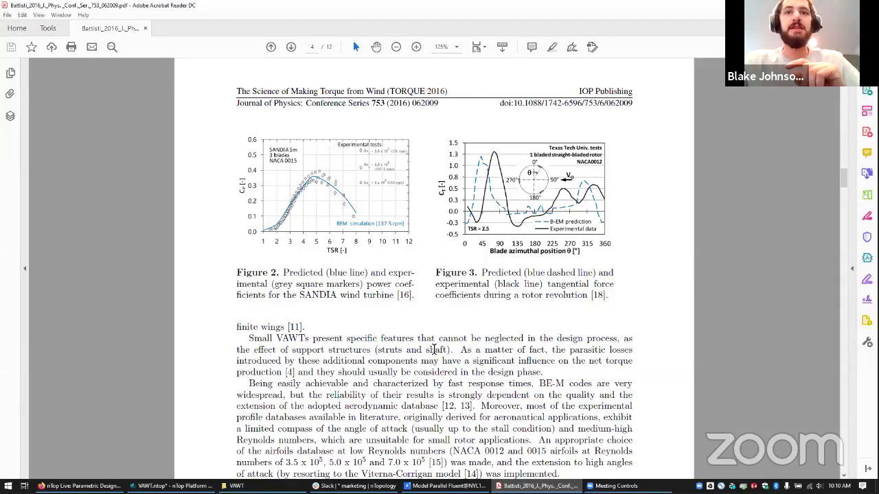
scroll(431, 350, "up", 10)
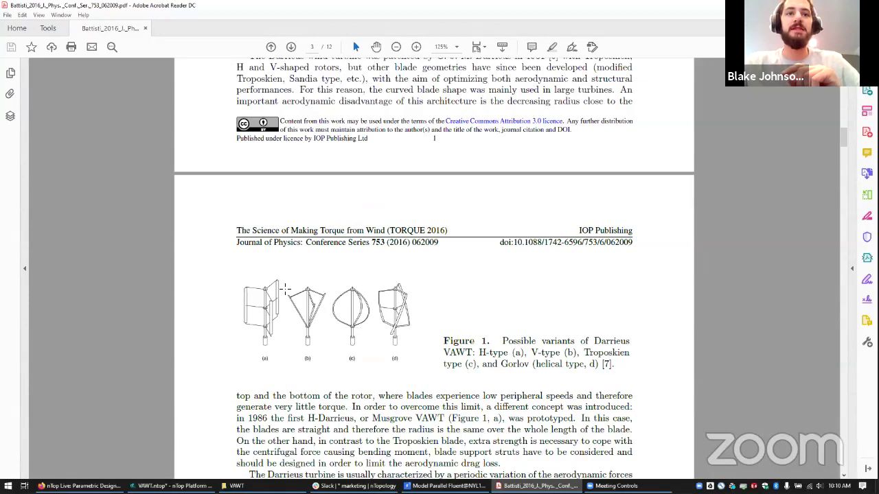
scroll(285, 288, "down", 2)
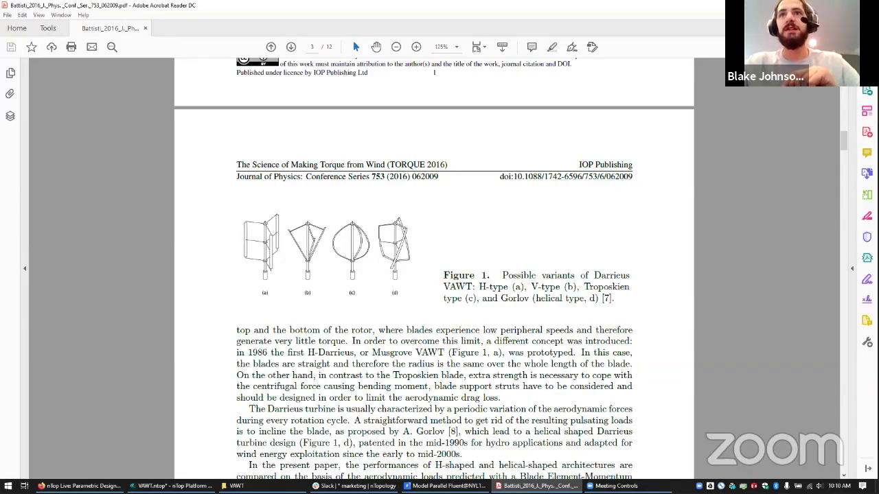
key("alt+Tab")
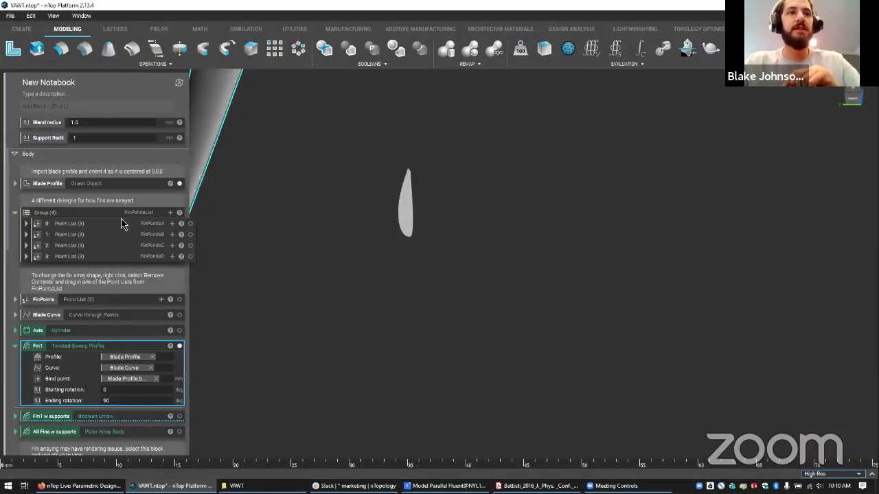
Step: Hide the Fin1 body and display the FinPointsA and FinPointsB point lists for comparison
left_click(190, 223)
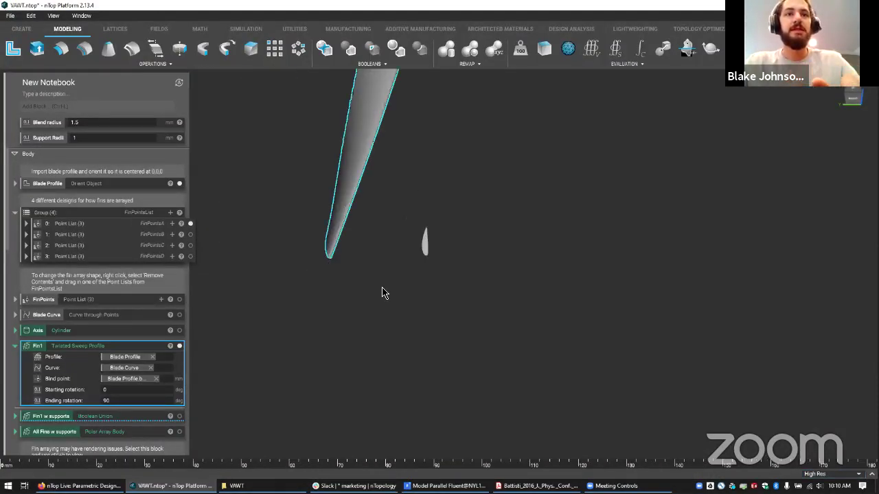
left_click(190, 223)
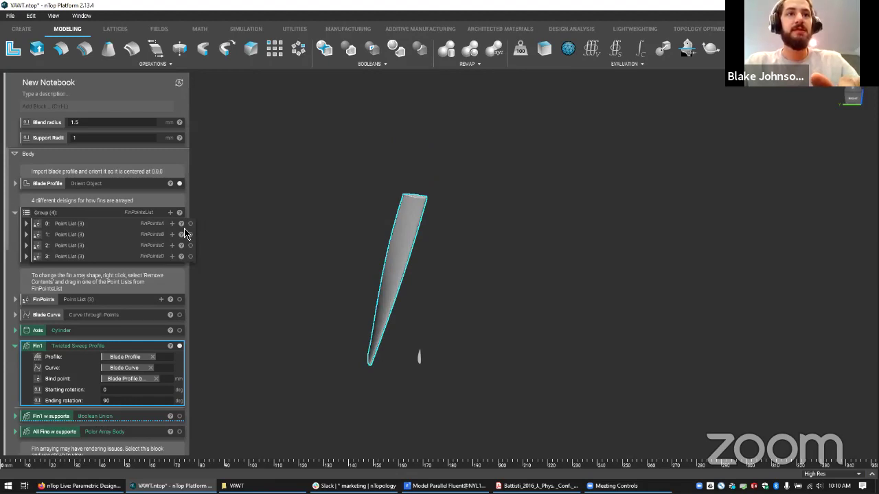
left_click(179, 346)
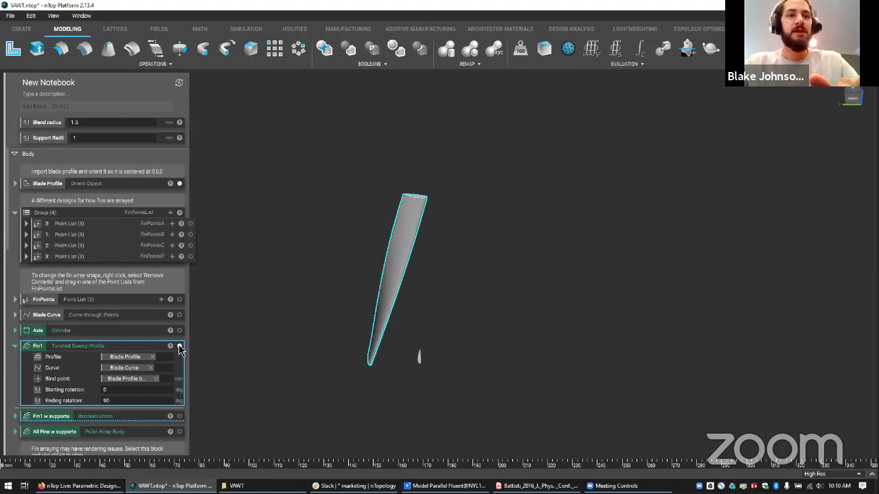
left_click(190, 224)
left_click(191, 234)
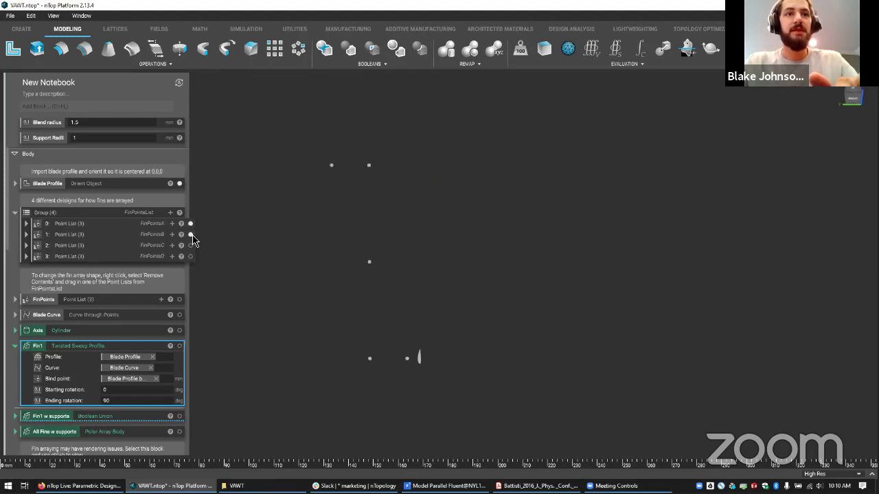
left_click(190, 225)
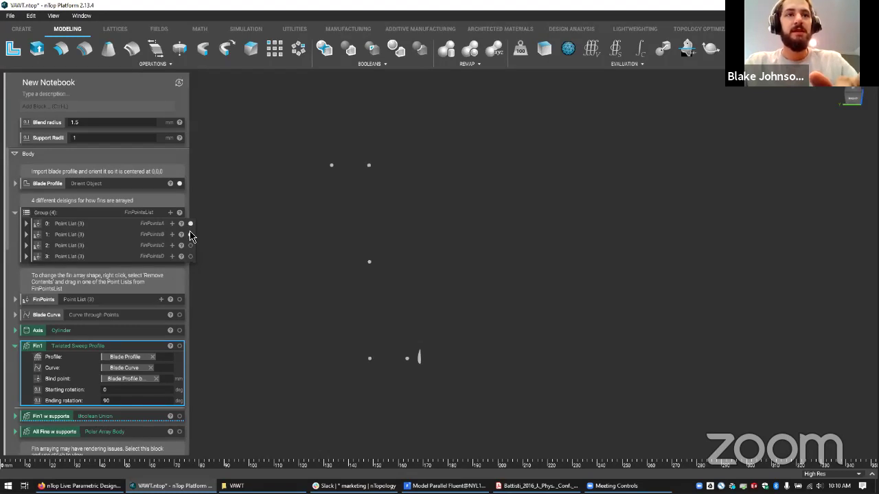
left_click(190, 235)
left_click(190, 224)
Step: Display the FinPointsC list, and replace it with the FinPointsD points as the only visible fin point list
left_click(190, 246)
left_click(191, 235)
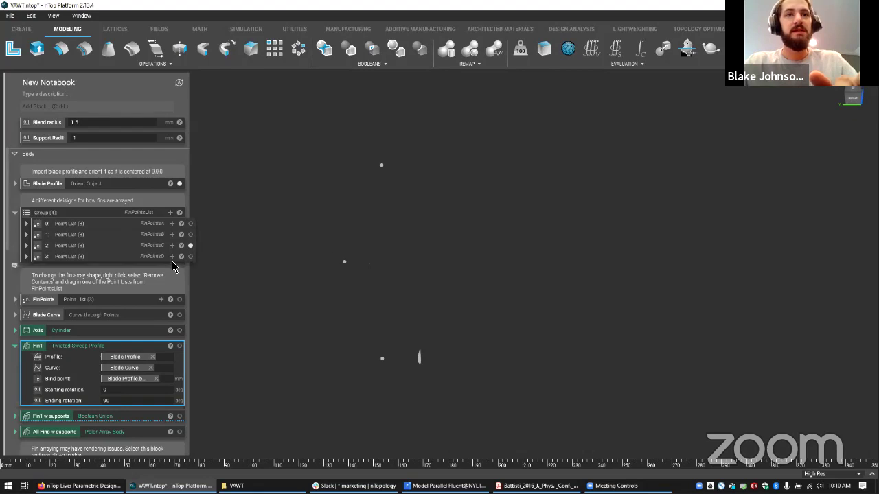
left_click(193, 248)
left_click(190, 256)
left_click(190, 245)
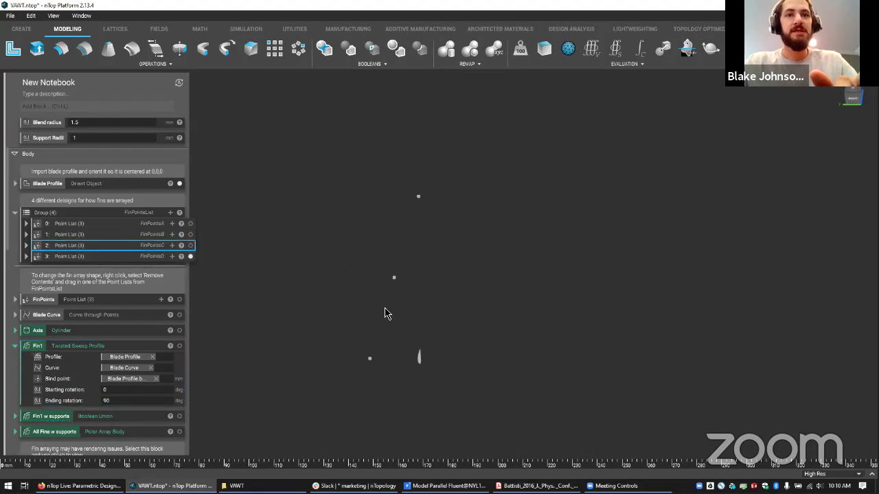
right_click_drag(368, 388, 412, 300)
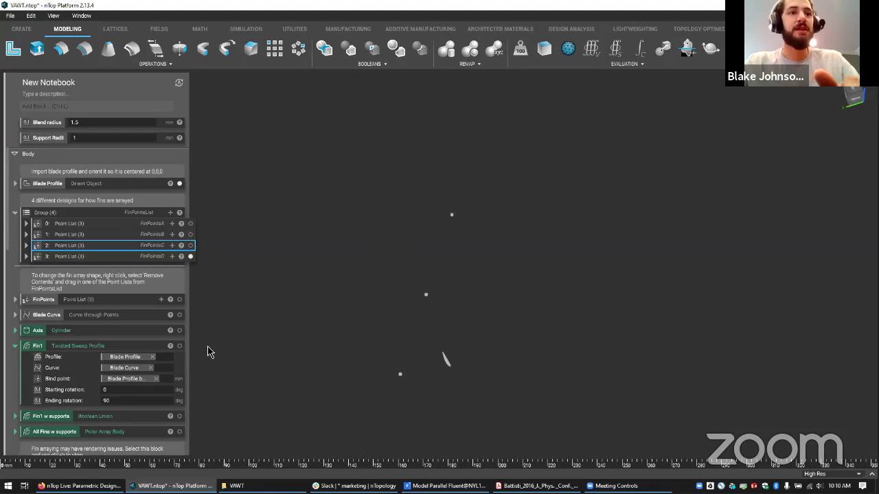
scroll(180, 346, "down", 2)
scroll(403, 317, "down", 2)
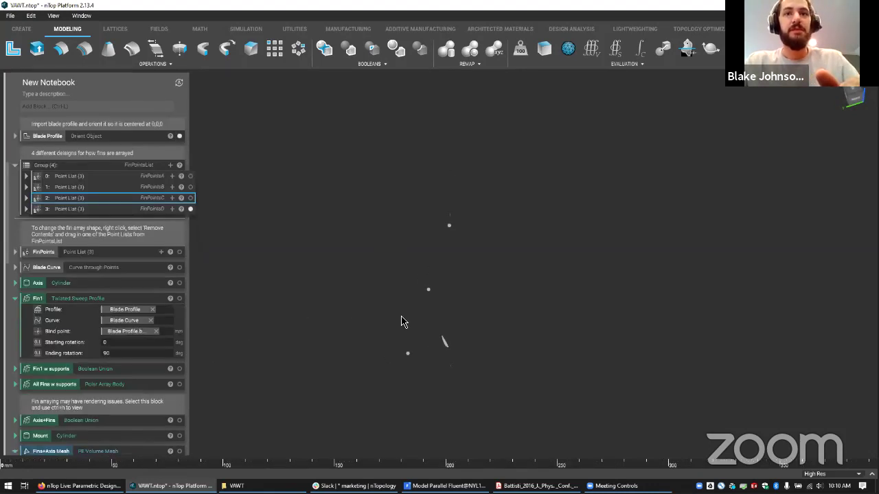
right_click_drag(457, 359, 447, 300)
Step: Switch to the paper in Adobe Acrobat Reader to check the helical variant in Figure 1, and return to nTop Platform
left_click(96, 299)
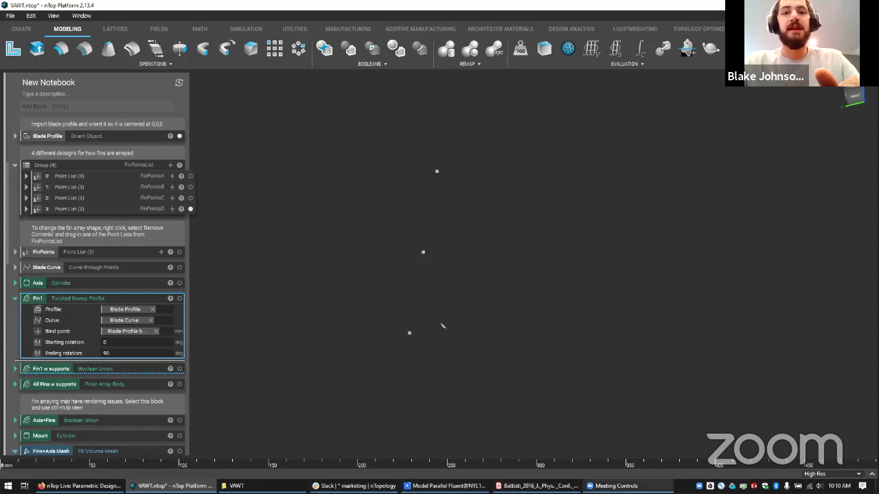
left_click(539, 486)
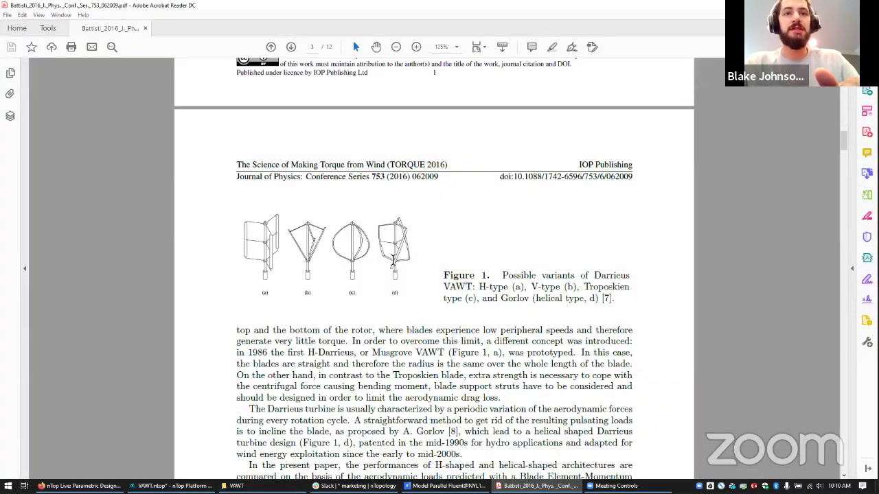
key("alt+Tab")
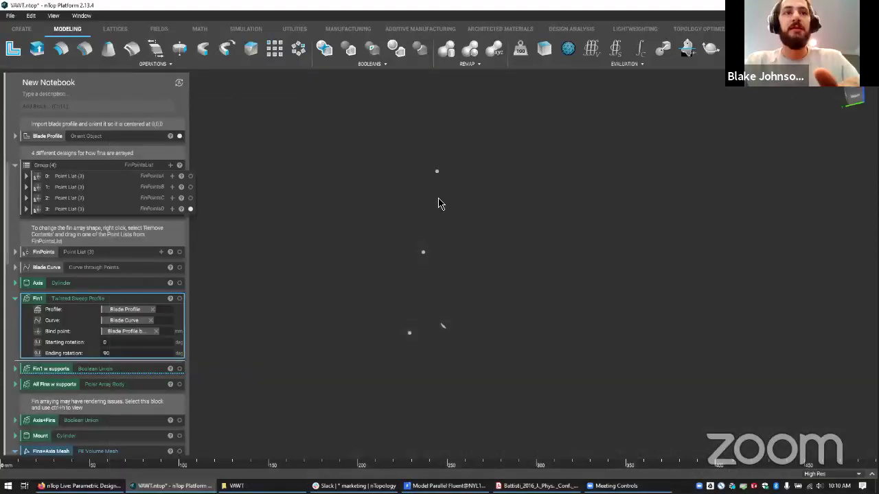
right_click_drag(423, 234, 409, 249)
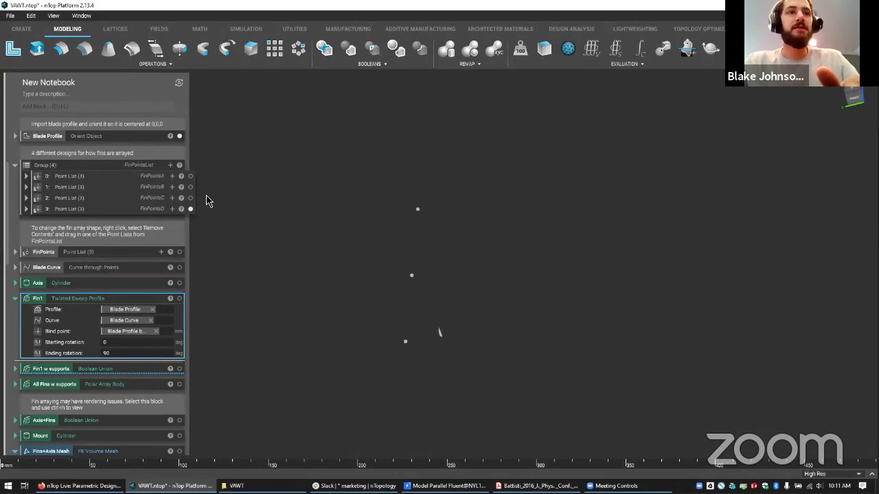
Step: Select the FinPoints block that feeds the fin shape and examine the displayed FinPointsD points from several angles
left_click(126, 177)
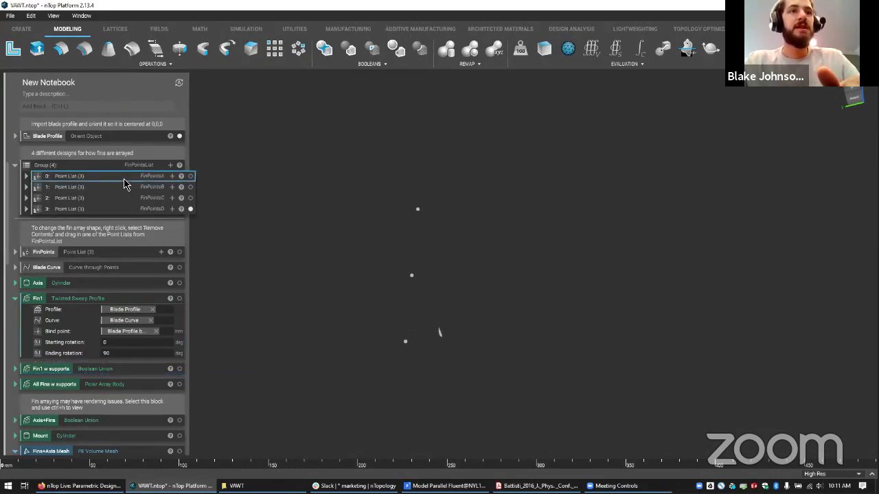
left_click(99, 254)
left_click(100, 253)
left_click(100, 254)
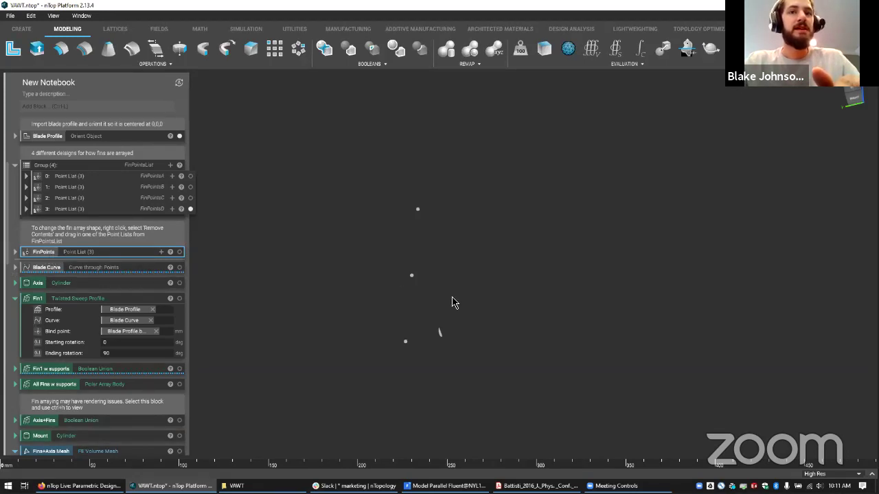
left_click_drag(456, 303, 419, 347)
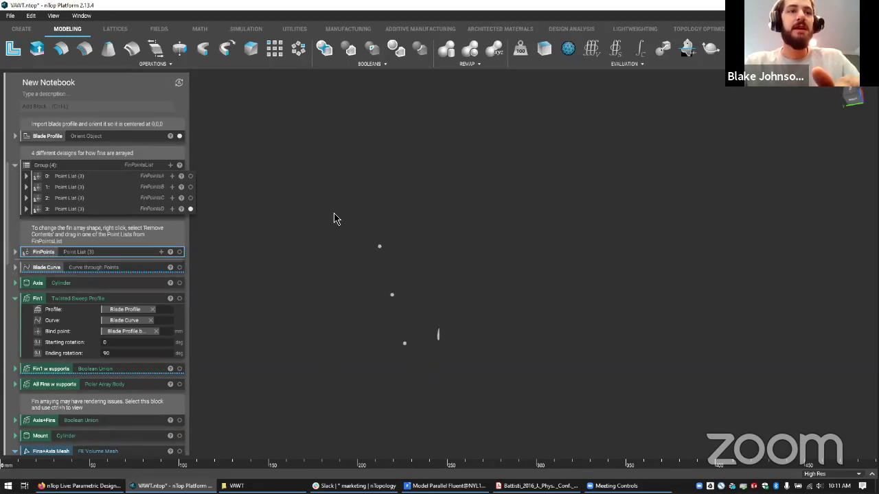
right_click_drag(411, 334, 334, 309)
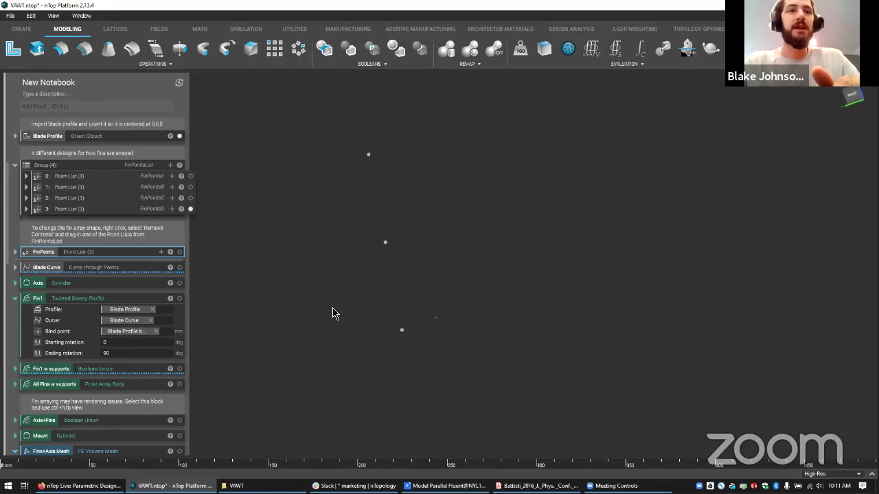
Step: Remove the contents of the FinPoints block, delete the detached point list, and insert the FinPointsA list instead
right_click(114, 258)
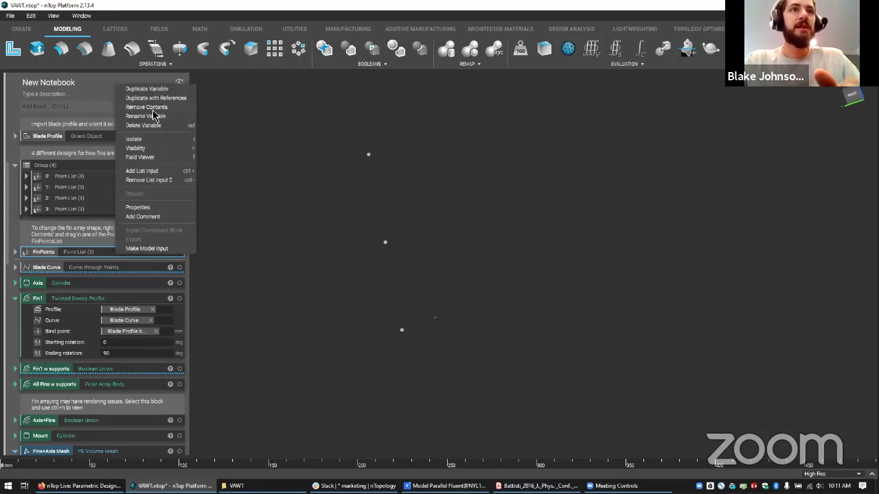
left_click(152, 108)
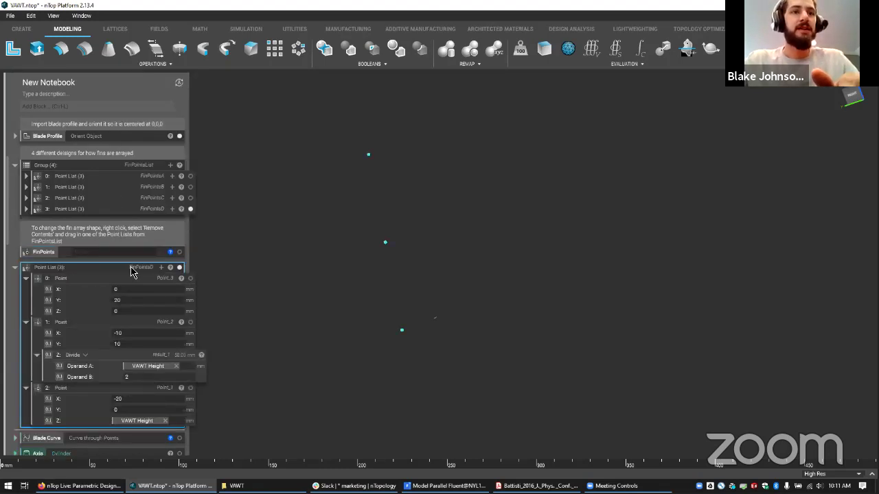
key("Delete")
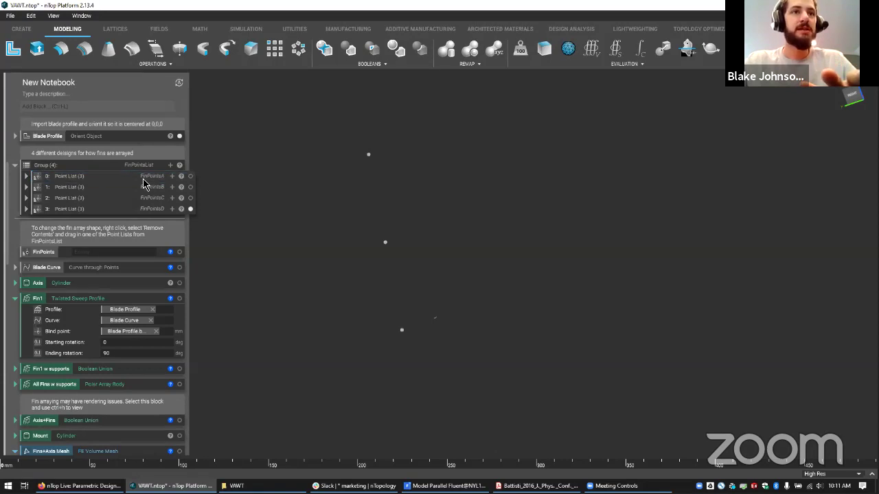
left_click_drag(147, 209, 128, 257)
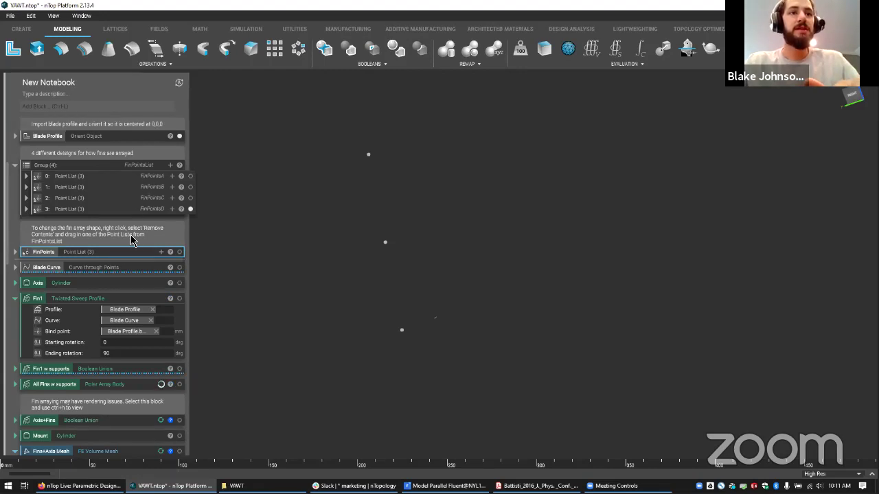
Step: Display the FinPoints block, hide FinPointsD, and make the Fin1 twisted sweep the only visible body
left_click(180, 252)
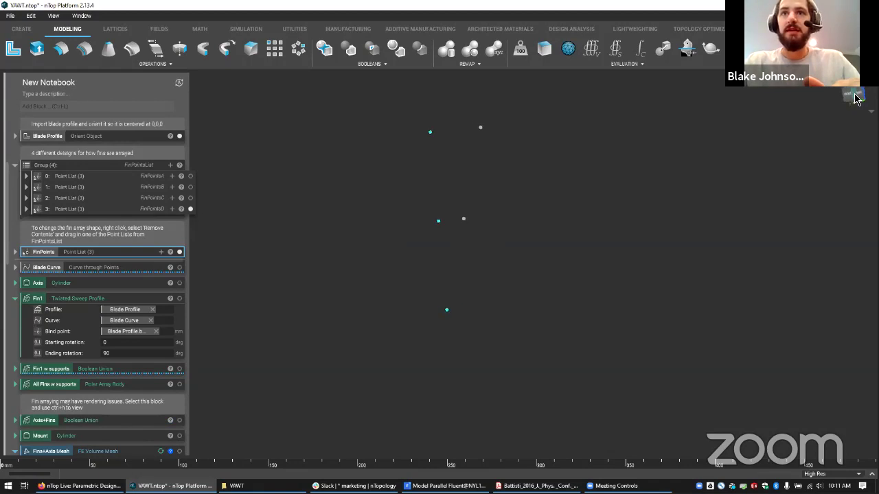
left_click(190, 209)
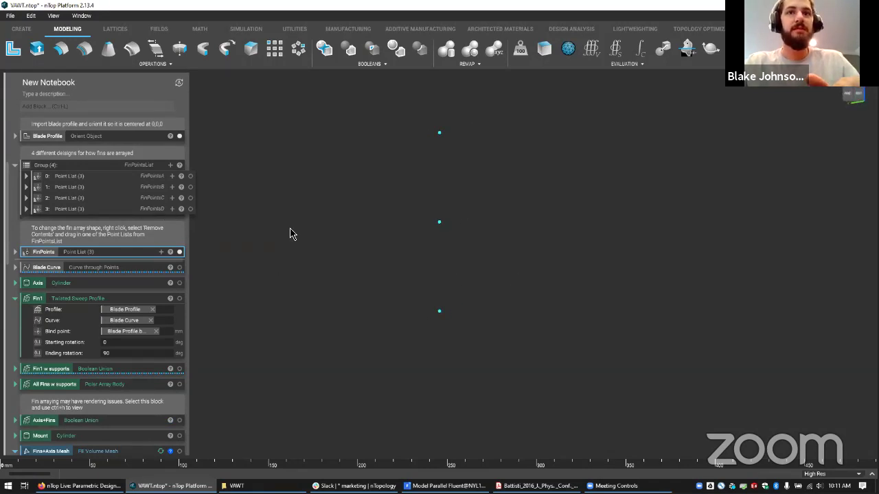
left_click(154, 300)
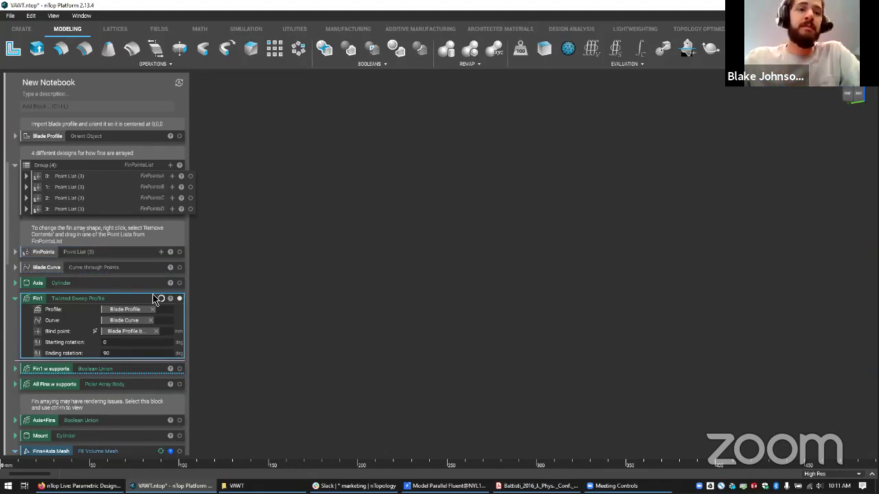
Step: Set the display resolution to Low Res and select the Fin1 block again
left_click(837, 474)
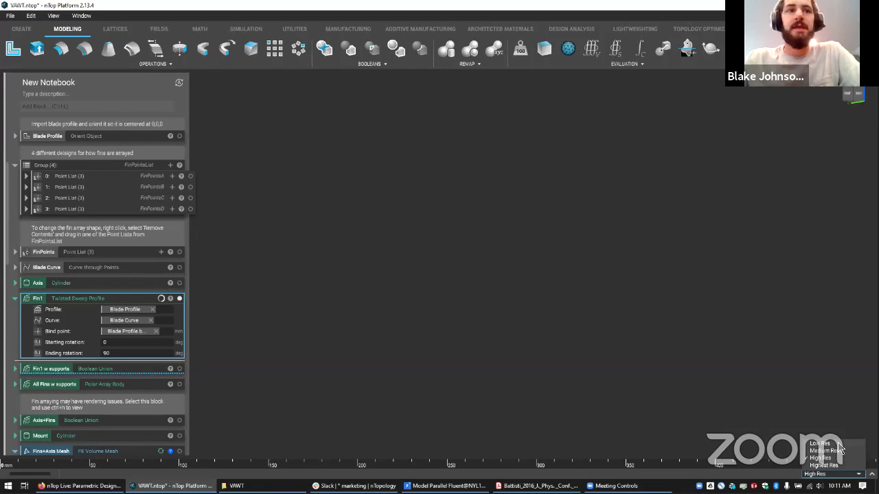
left_click(837, 443)
left_click(296, 302)
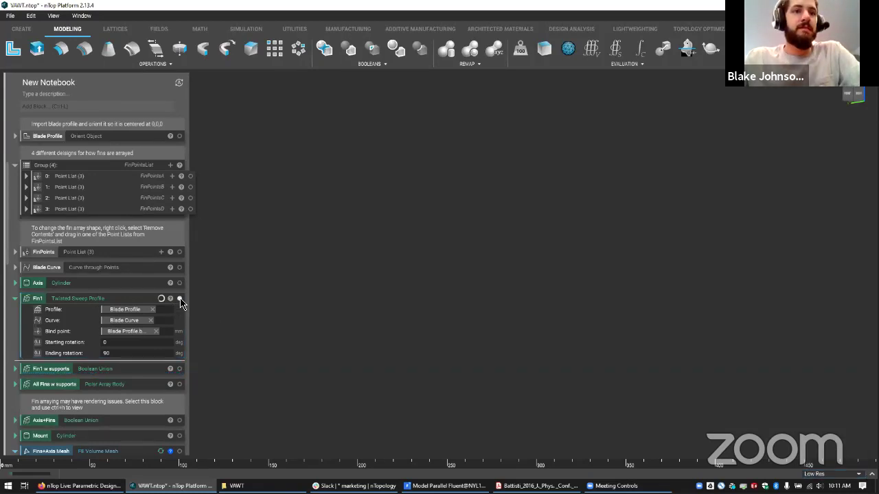
left_click(117, 300)
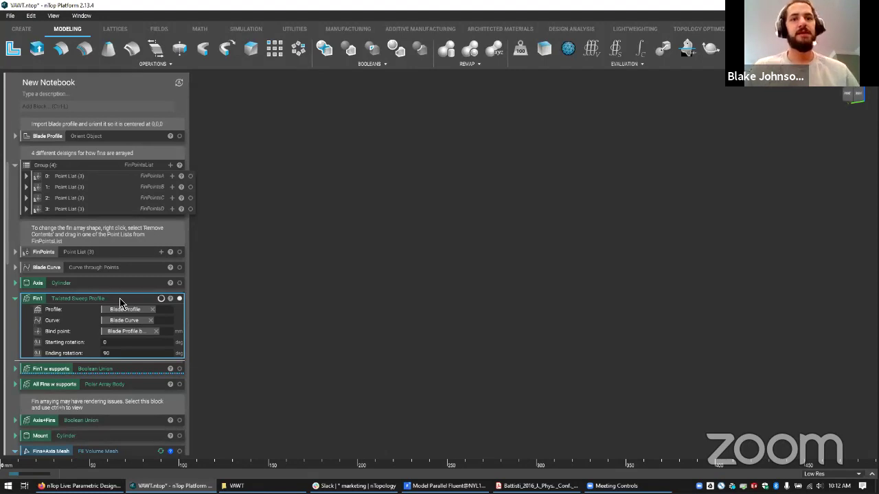
Step: Switch to the paper in Adobe Acrobat Reader to look over the turbine variants in Figure 1, and return to nTop Platform
key("alt+Tab")
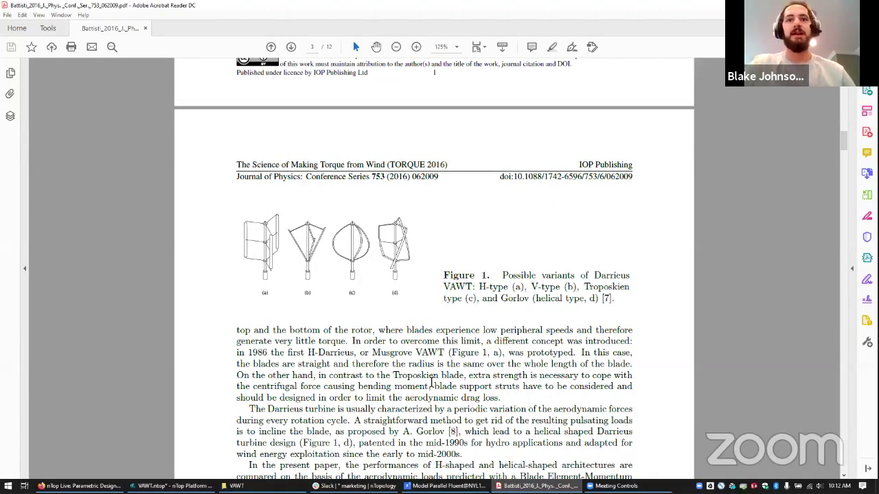
scroll(431, 381, "down", 8)
scroll(431, 377, "down", 8)
scroll(418, 221, "up", 15)
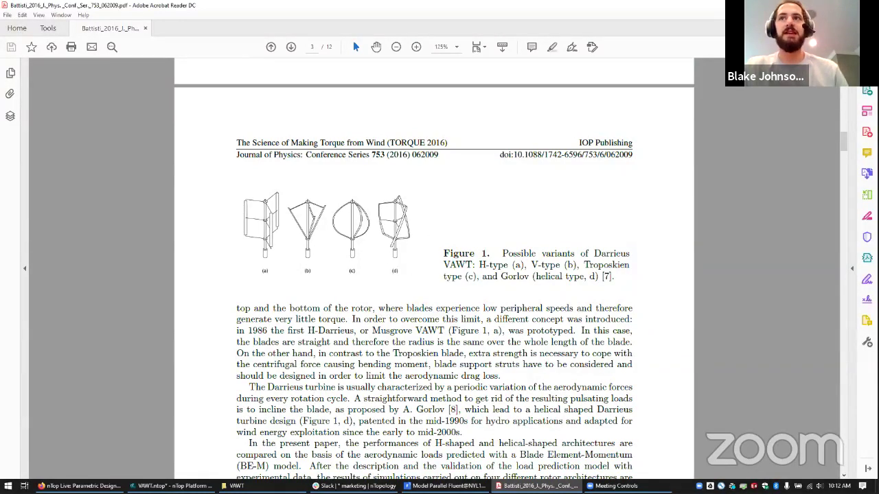
key("alt+Tab")
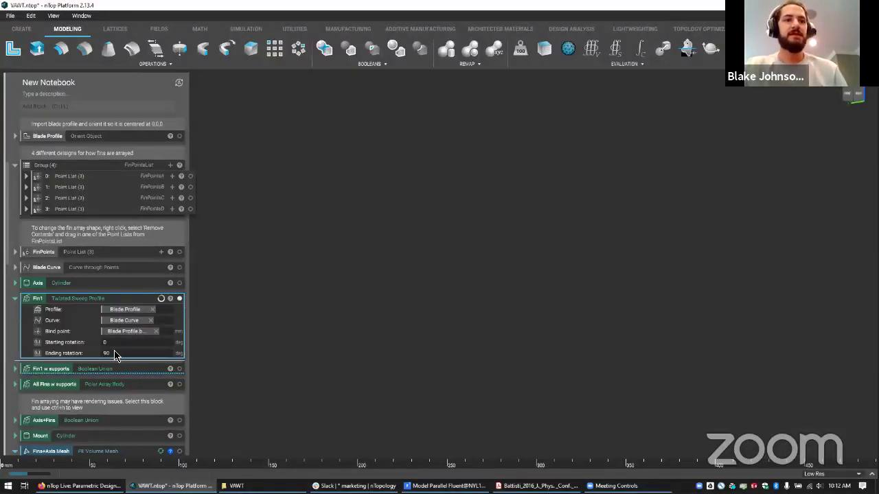
Step: Open Fin1's ending rotation for editing, and switch to Adobe Acrobat Reader to examine the blade shapes in Table 1, especially the helical case D
left_click(111, 354)
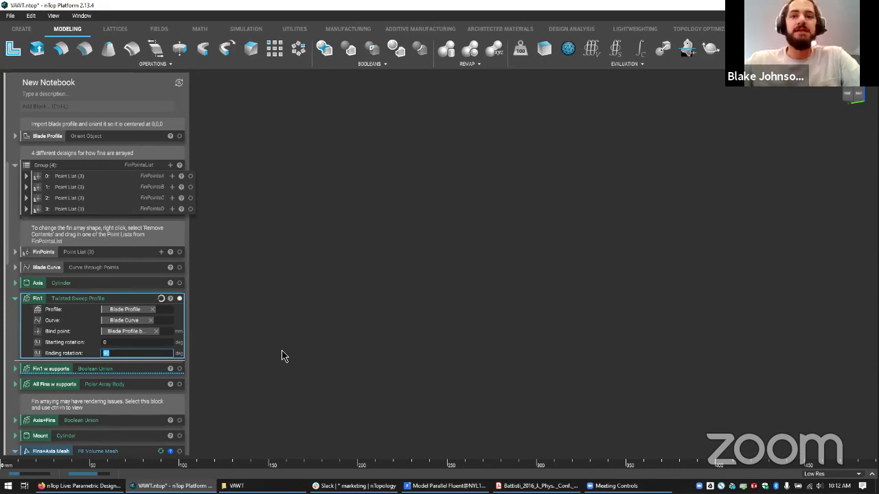
left_click(537, 486)
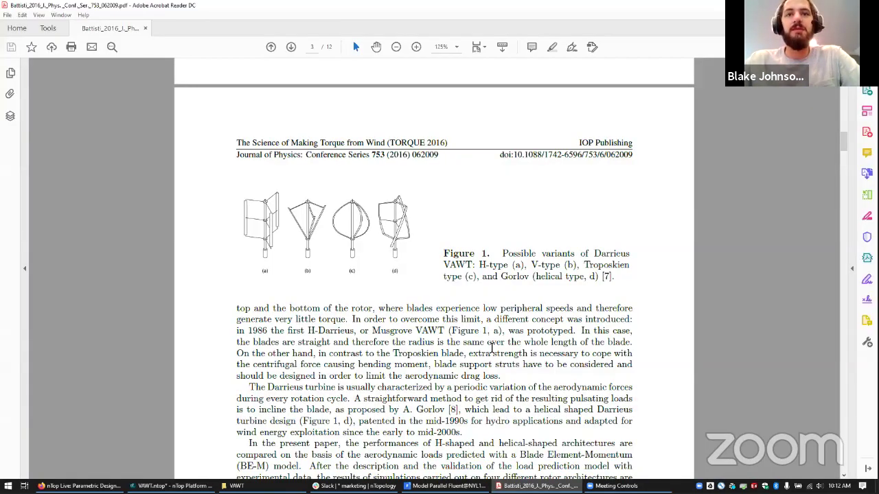
scroll(492, 349, "down", 20)
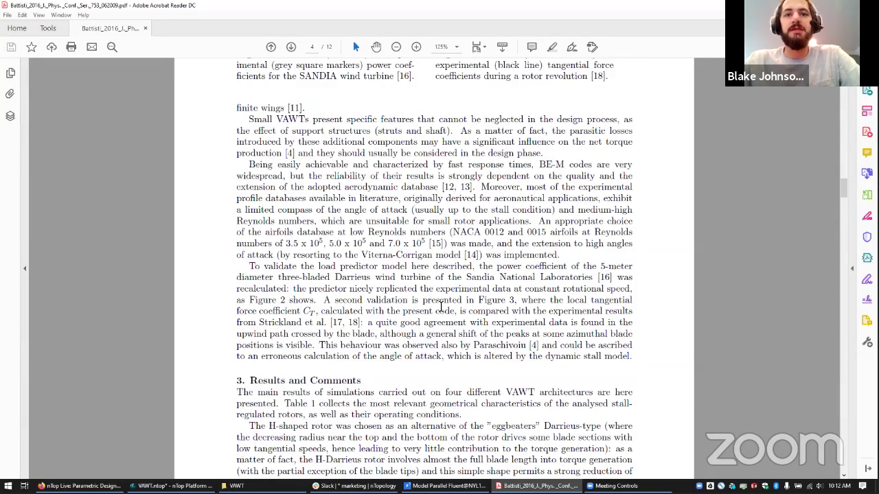
scroll(442, 306, "down", 10)
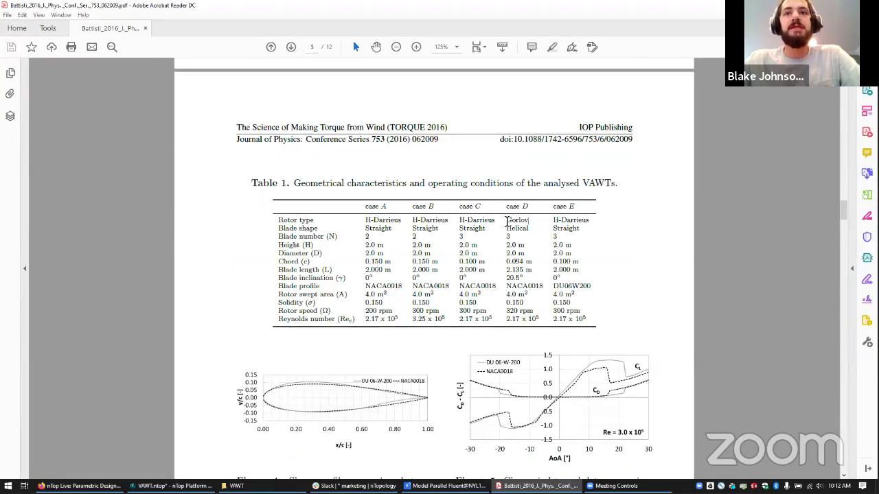
double_click(530, 228)
left_click(309, 240)
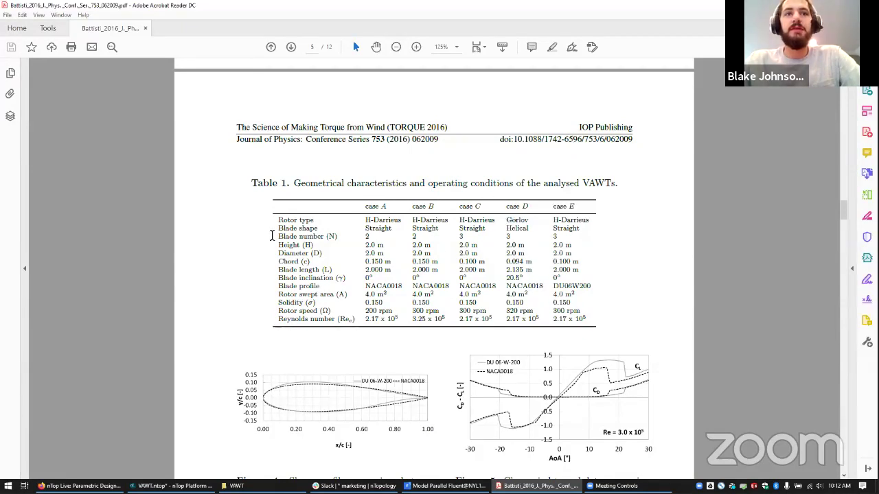
left_click_drag(521, 238, 502, 230)
left_click(591, 235, "shift")
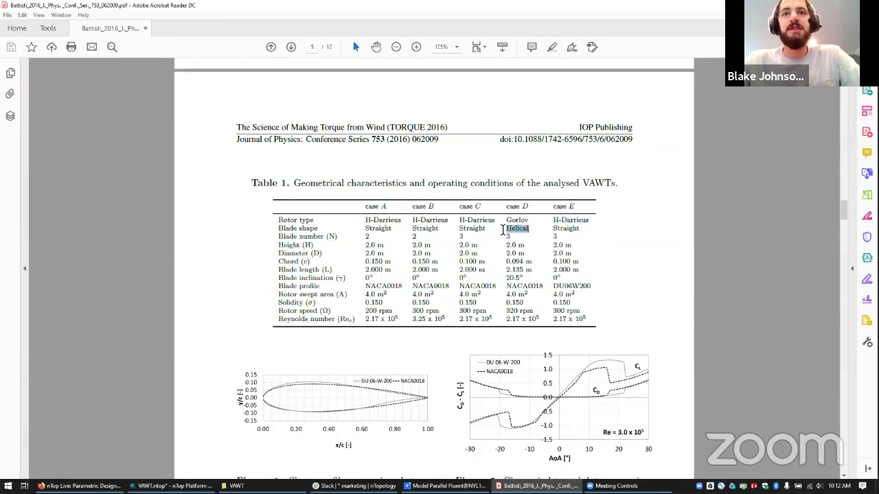
left_click(672, 165)
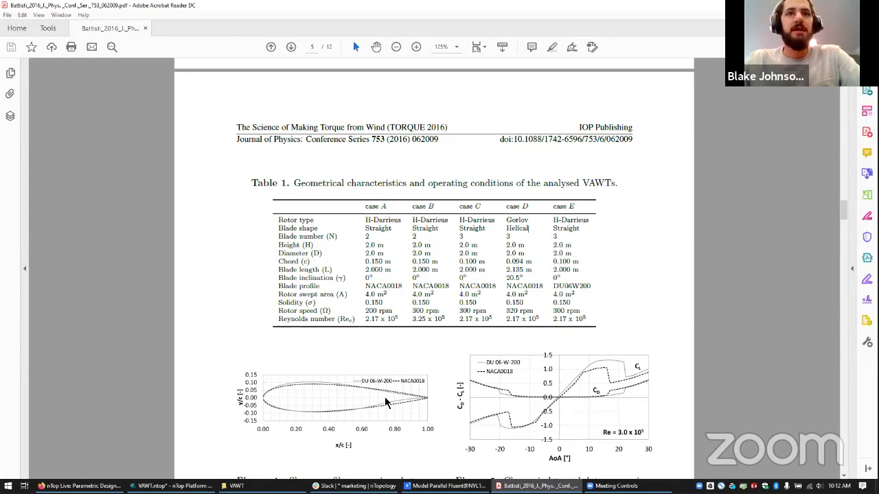
Step: Return to nTop Platform and set Fin1's ending rotation to 0 degrees
key("alt+Tab")
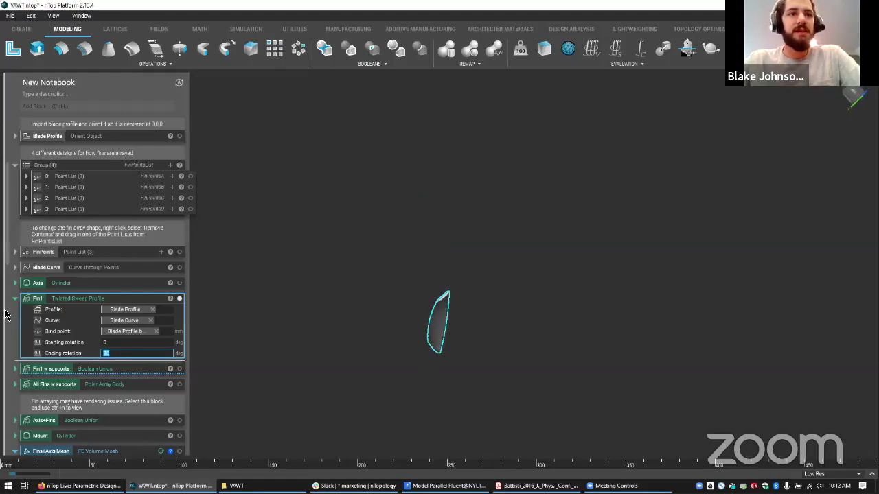
key("Return")
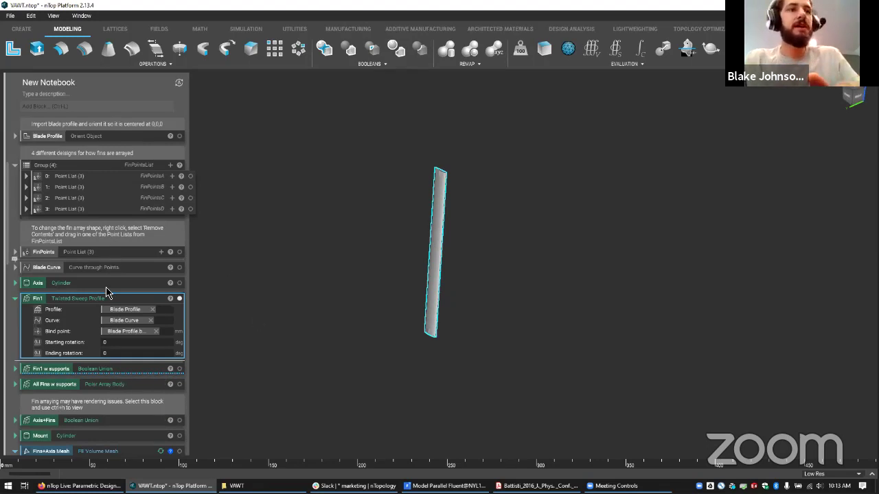
scroll(113, 302, "down", 1)
scroll(112, 302, "down", 2)
scroll(137, 275, "up", 2)
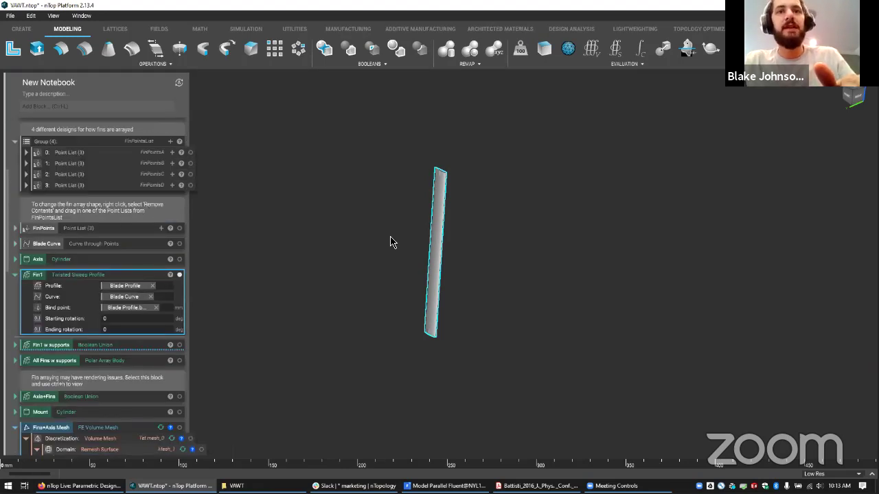
Step: Check the straight-bladed H-type variant (a) in Figure 1 of the paper in Adobe Acrobat Reader, and return to nTop Platform
left_click(537, 484)
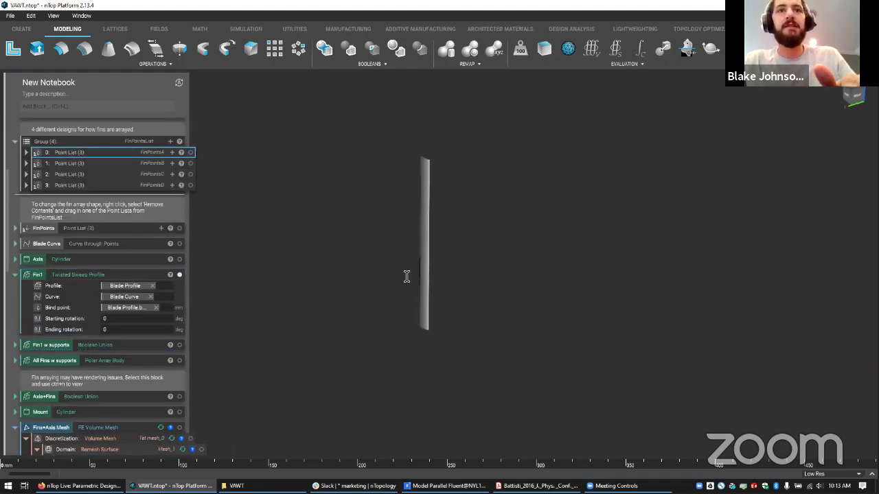
scroll(398, 268, "up", 10)
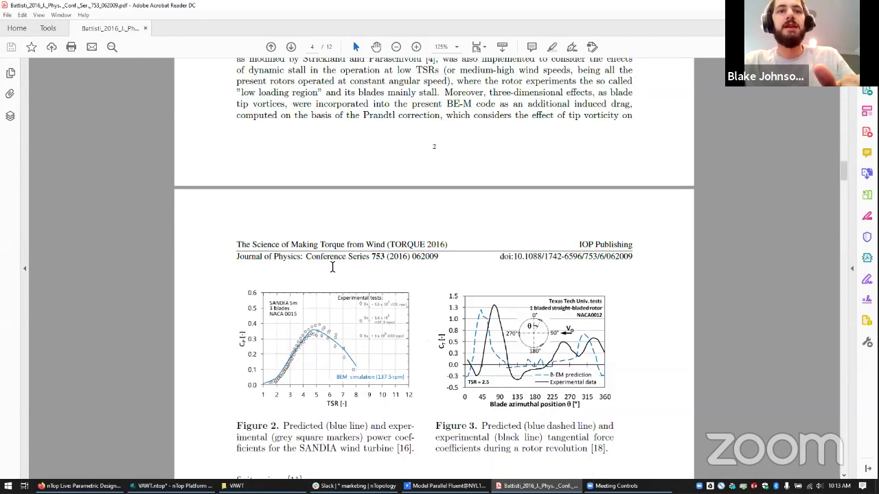
scroll(332, 267, "up", 10)
scroll(341, 235, "down", 4)
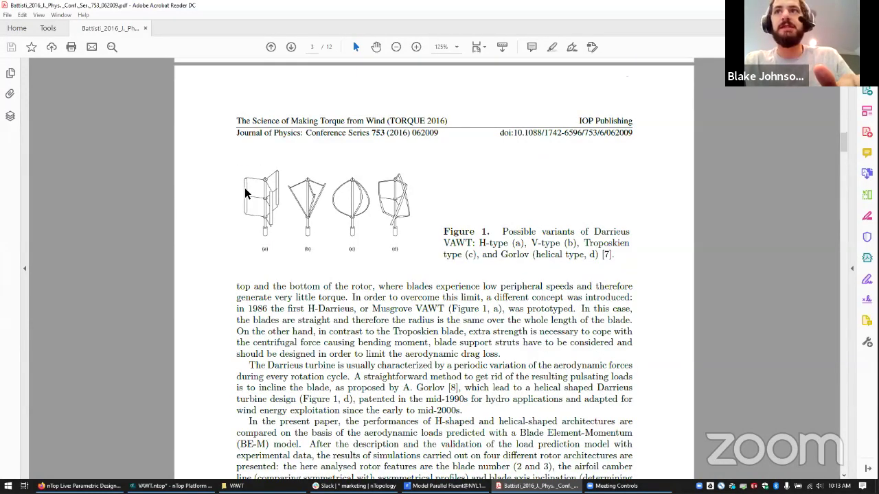
key("alt+Tab")
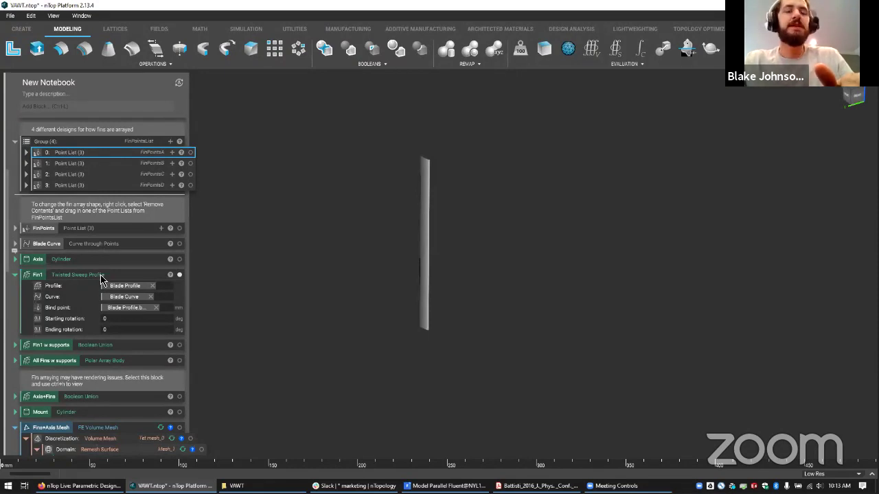
Step: Display the Axis cylinder alongside the Fin1 body and select the Axis block
left_click(419, 254)
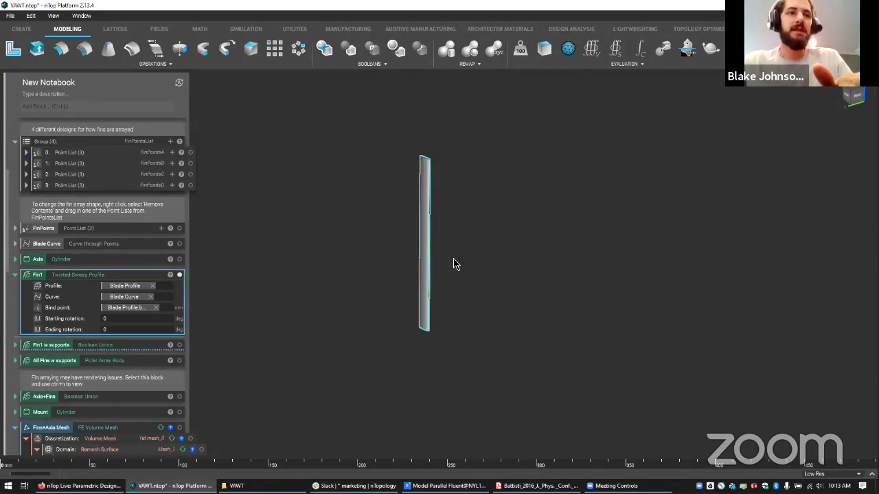
right_click_drag(453, 259, 432, 264)
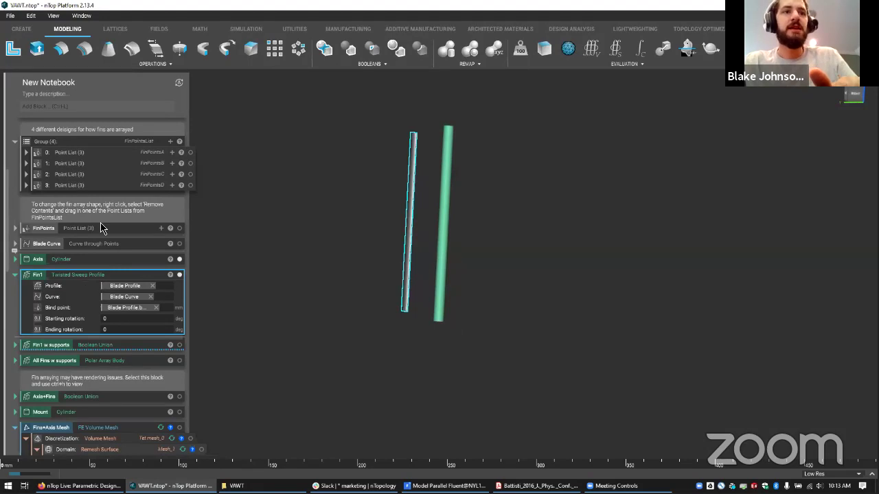
left_click(59, 263)
Step: Review the notebook's input parameters and the Axis cylinder's point and radius definitions, including its VAWT Height reference
scroll(72, 186, "up", 3)
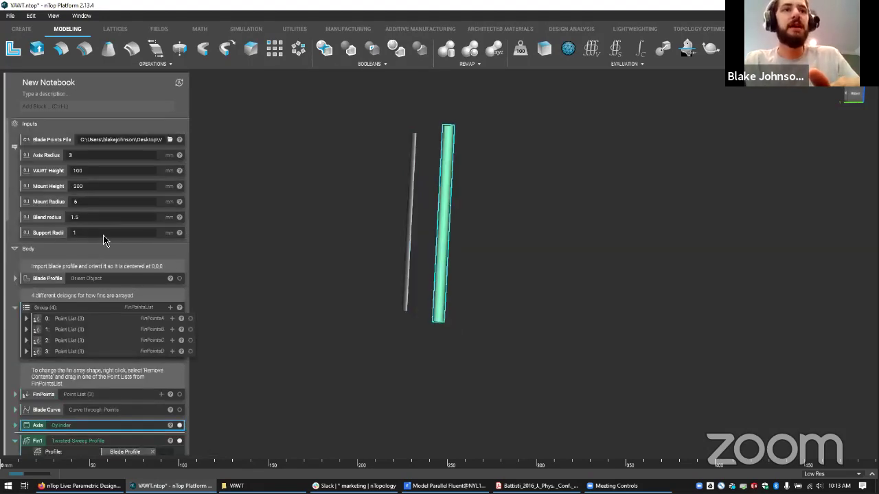
scroll(96, 241, "down", 3)
scroll(80, 180, "up", 3)
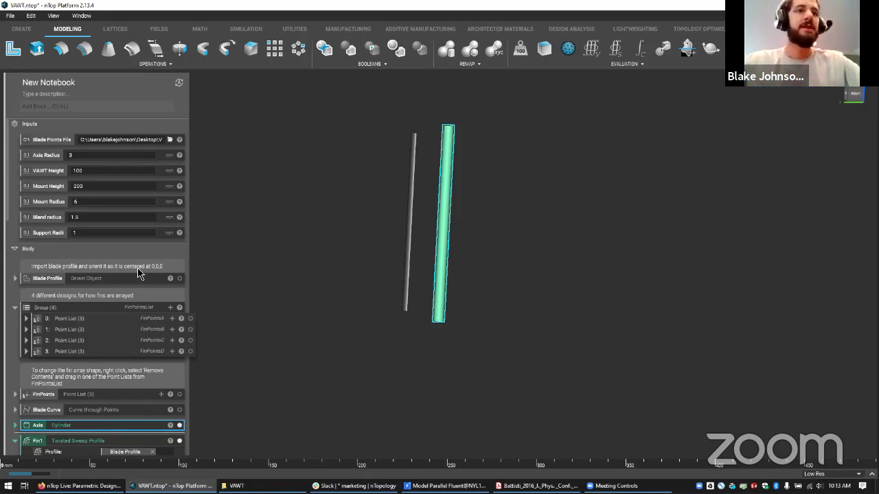
scroll(139, 271, "down", 3)
scroll(109, 289, "up", 1)
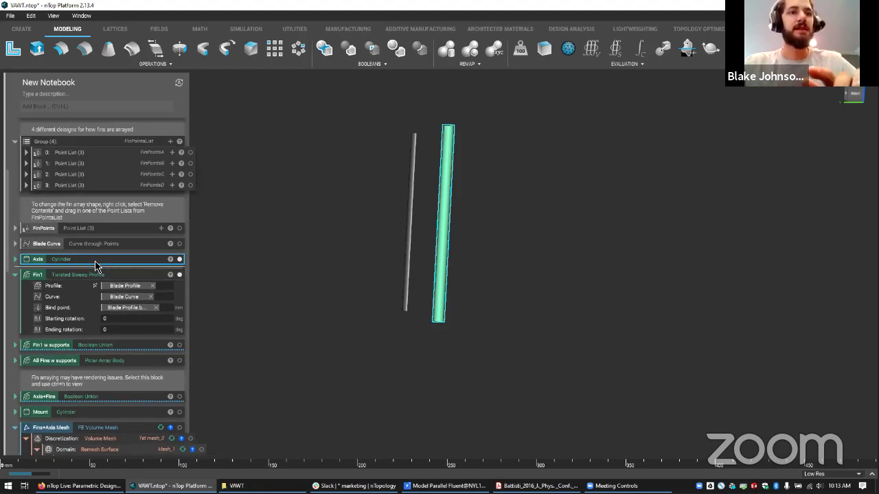
left_click(103, 261)
left_click(143, 337)
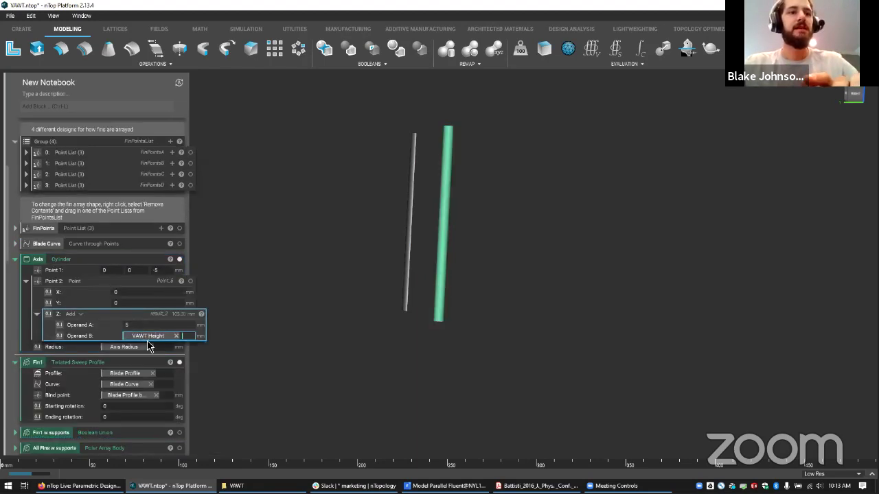
key("Escape")
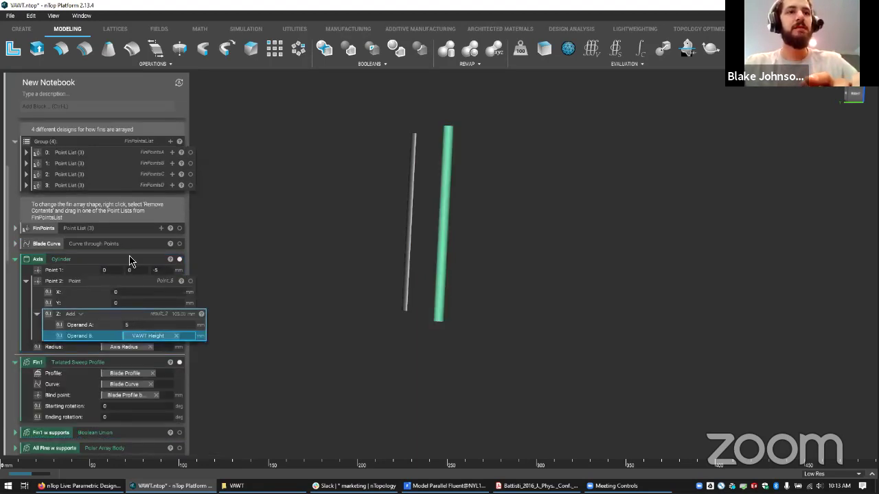
double_click(129, 258)
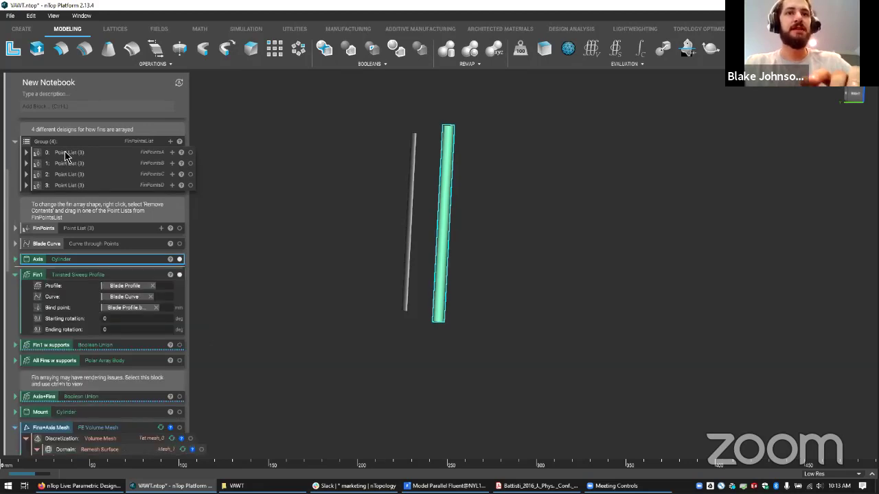
Step: Display the Fin1 w supports body together with the Axis cylinder and the Fin1 sweep
scroll(69, 206, "up", 3)
scroll(79, 268, "down", 4)
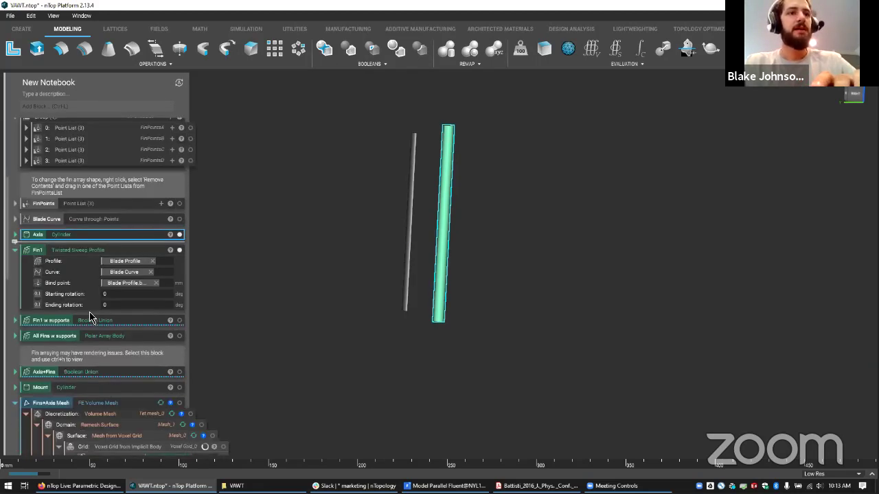
left_click(84, 265)
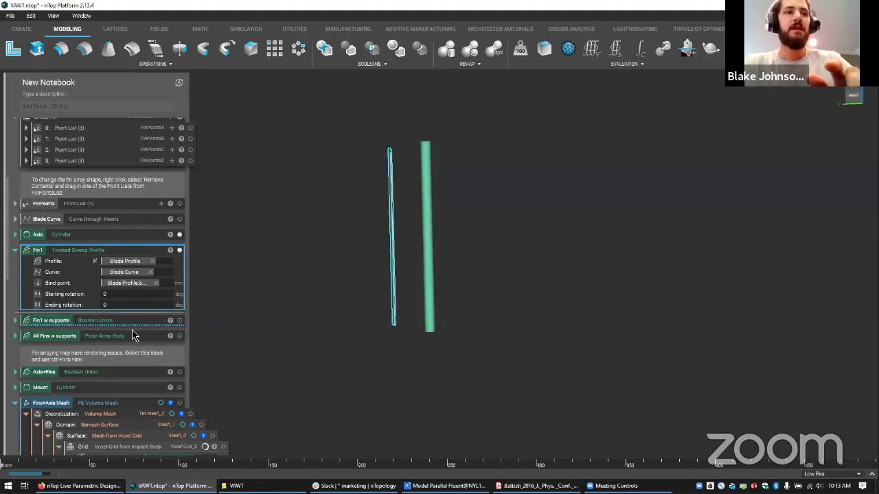
left_click(177, 321)
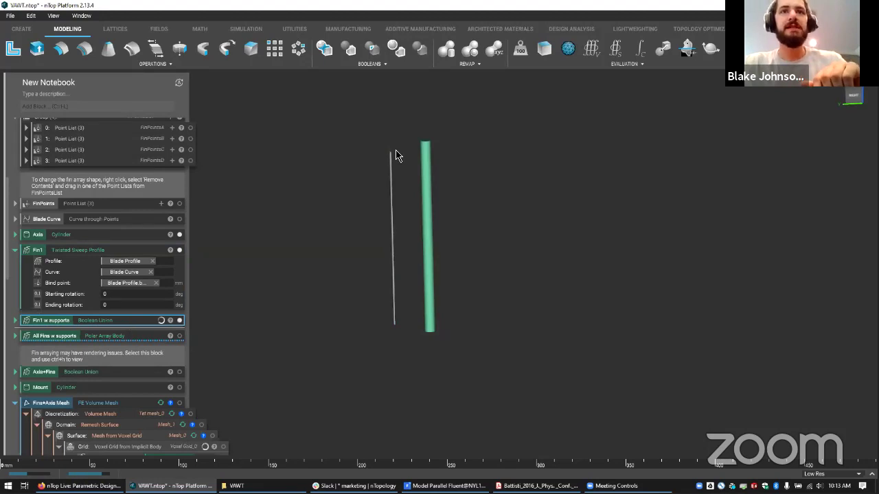
key("ctrl+h")
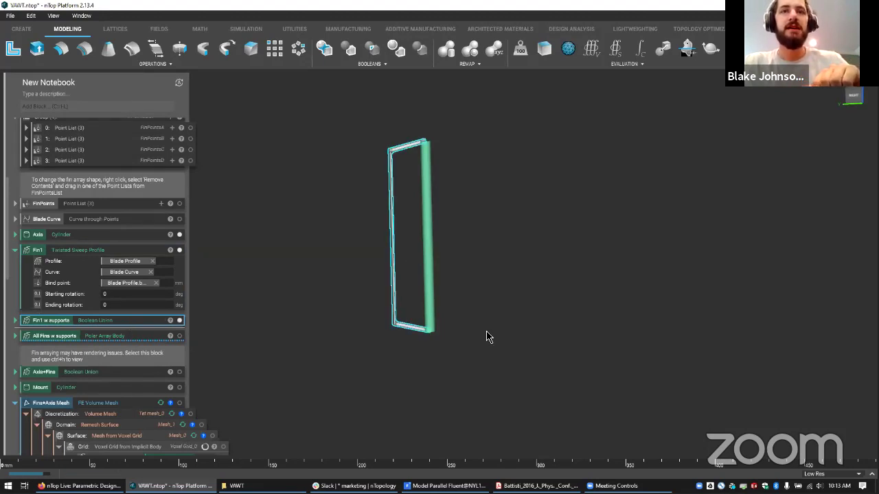
middle_click_drag(486, 335, 450, 322)
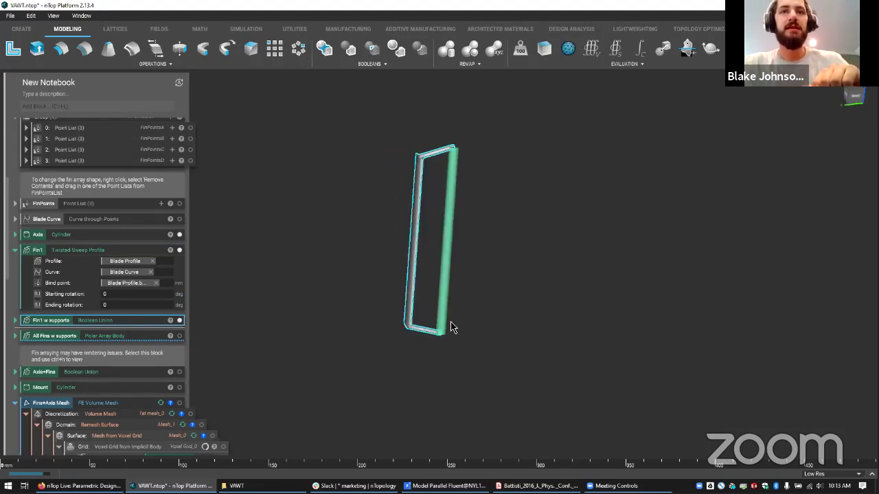
Step: Isolate the All Fins w supports polar array body in the view
left_click(122, 336)
key("ctrl+h")
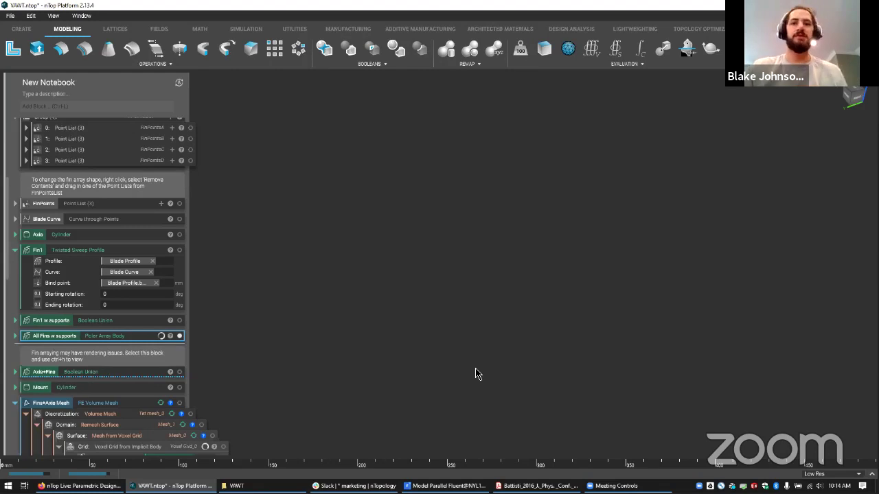
middle_click_drag(398, 364, 461, 280)
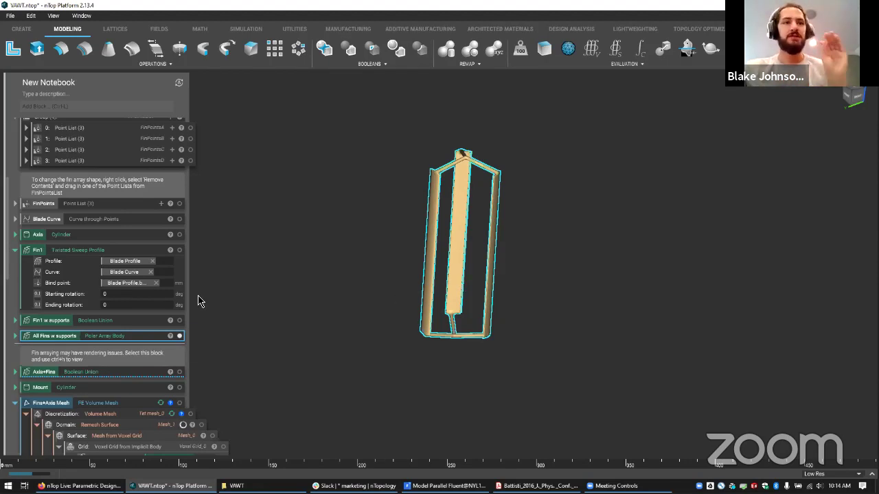
Step: Expand the Fin1 w supports Boolean Union to examine its body list and display only its resulting body
left_click(122, 323)
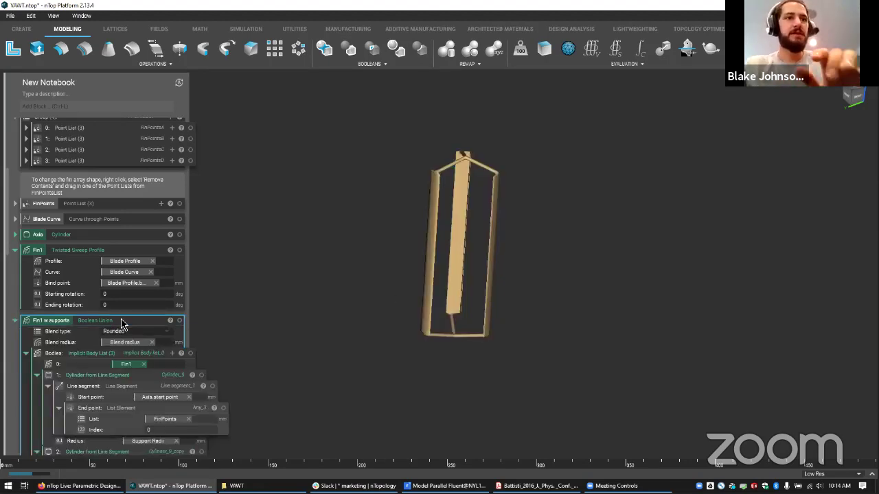
scroll(122, 323, "down", 3)
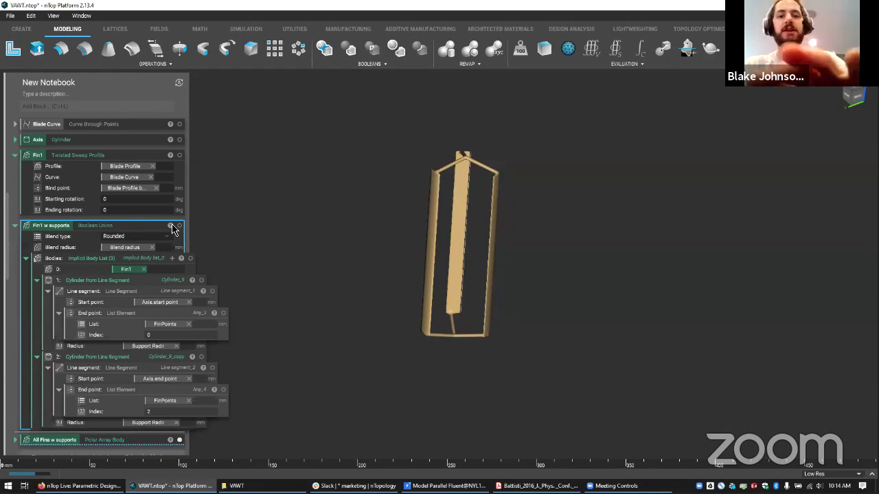
left_click(177, 227)
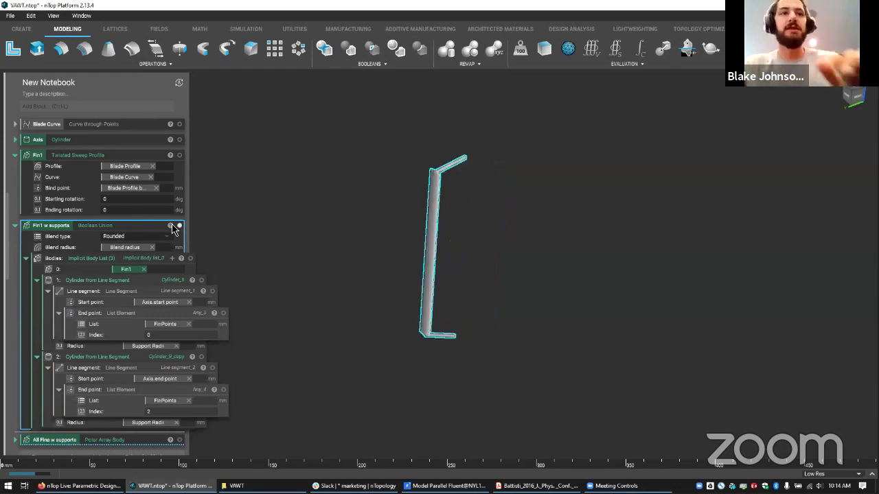
left_click(99, 258)
left_click(103, 229)
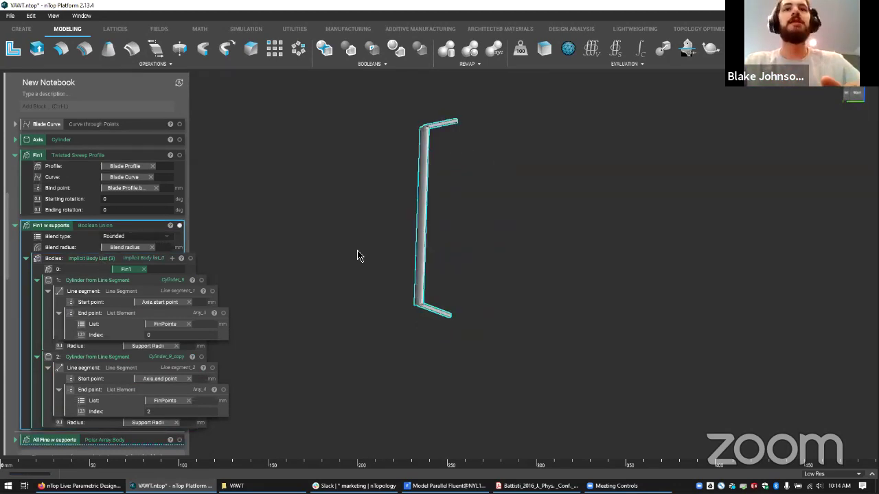
right_click_drag(364, 262, 337, 265)
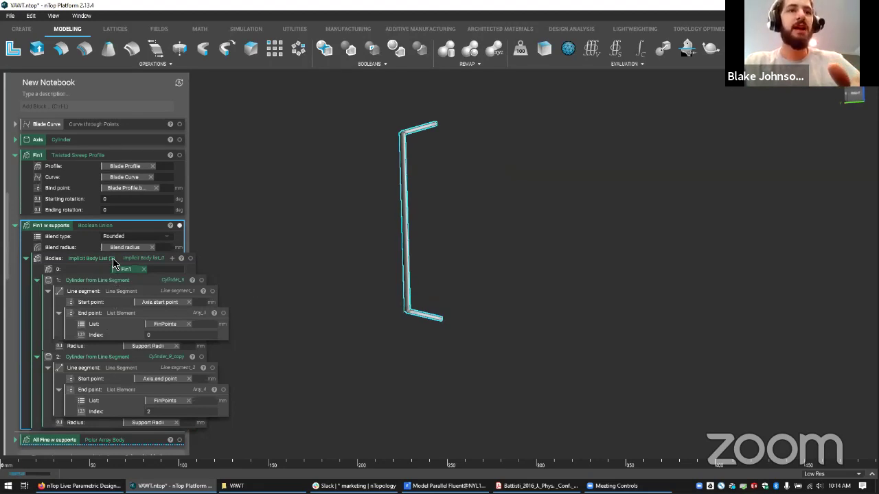
Step: Add Fin1 and the first support cylinder of the Boolean Union's body list to the displayed bodies
left_click(159, 157)
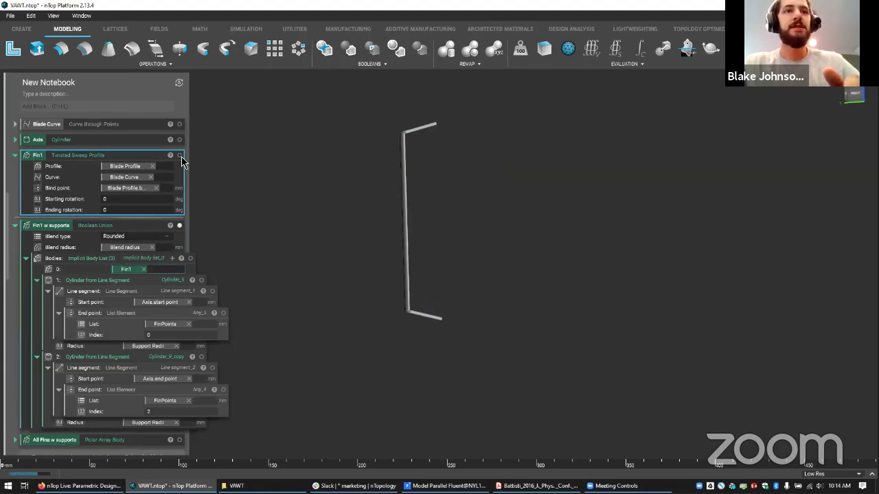
left_click(180, 156)
right_click_drag(558, 286, 576, 285)
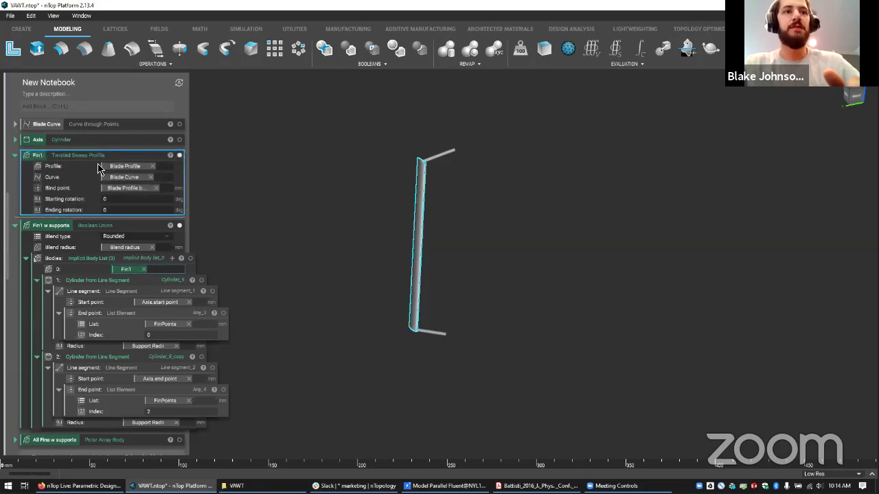
left_click(136, 265)
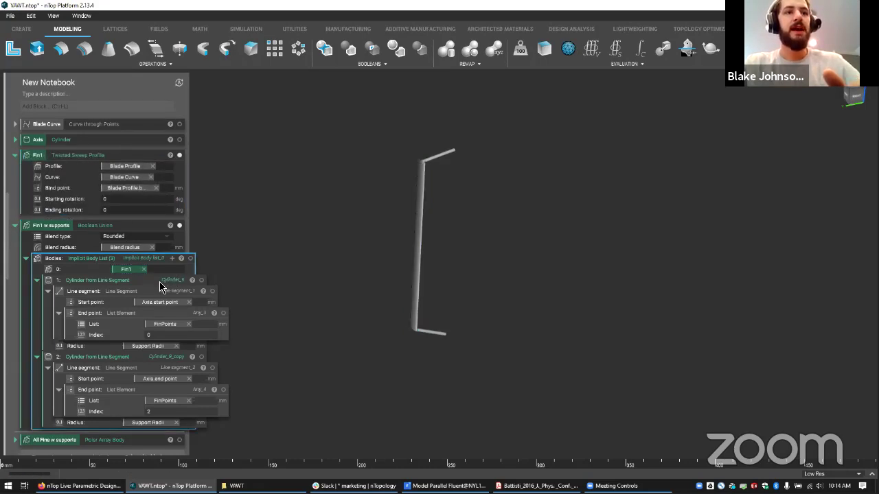
left_click(160, 285)
left_click(202, 280)
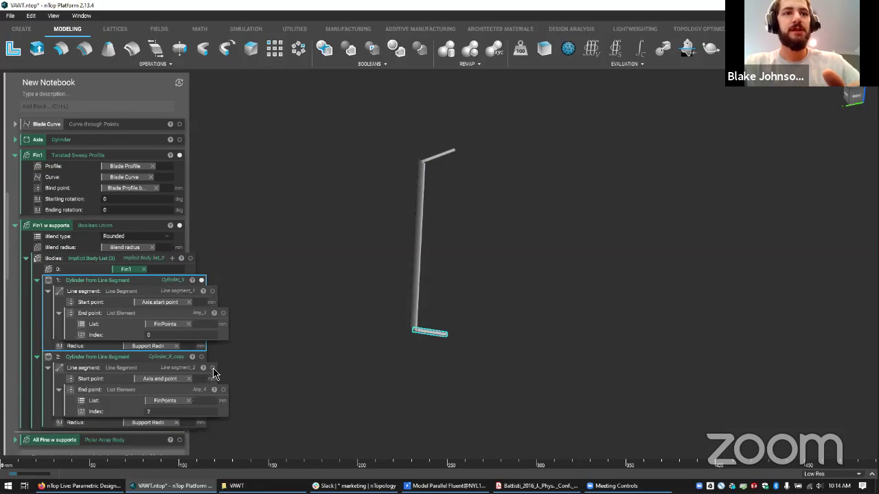
Step: Add the Axis cylinder and the second support cylinder of the body list to the displayed bodies
left_click(180, 140)
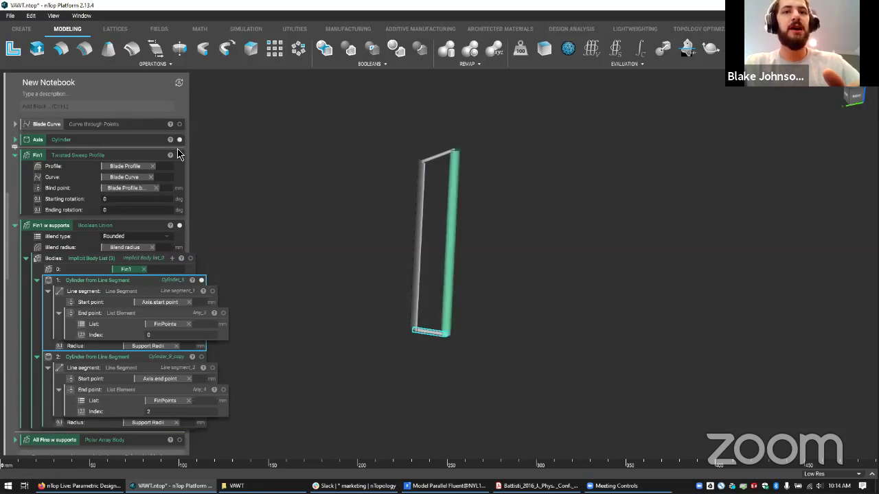
left_click(186, 363)
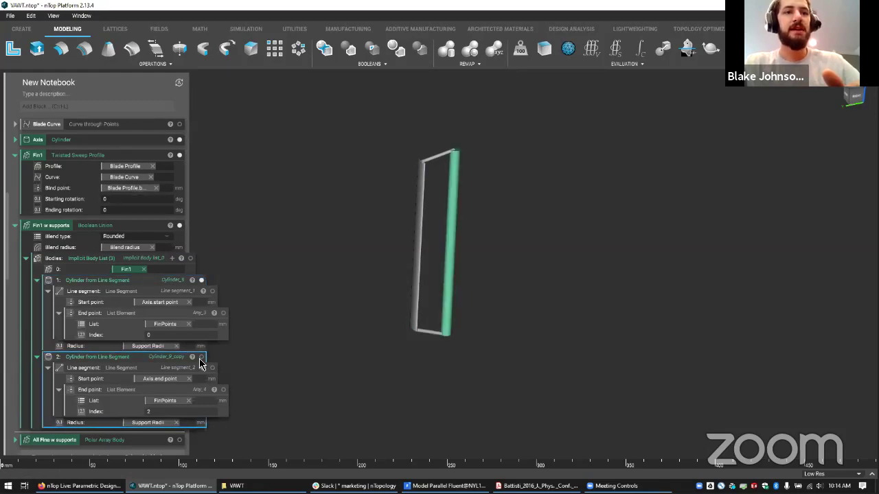
left_click(202, 357)
middle_click_drag(421, 329, 413, 309)
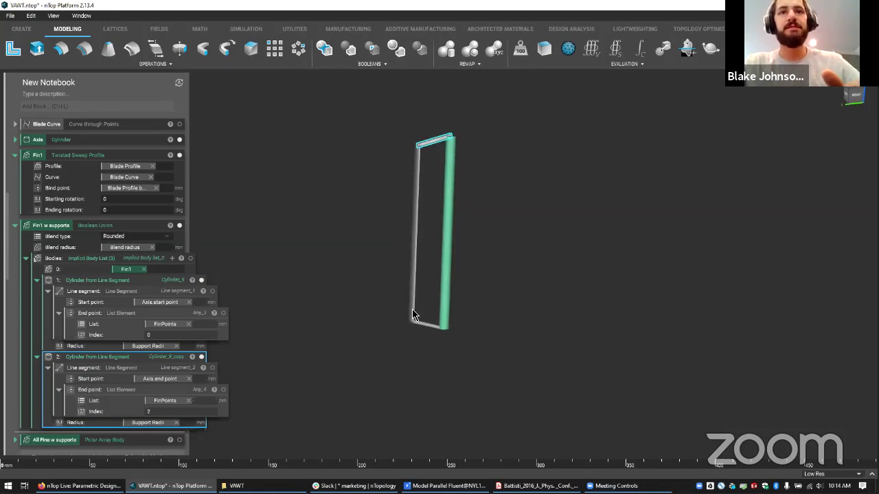
Step: Isolate each of the two support cylinders in turn, and display both without the fin and axis
left_click(107, 281)
key("i")
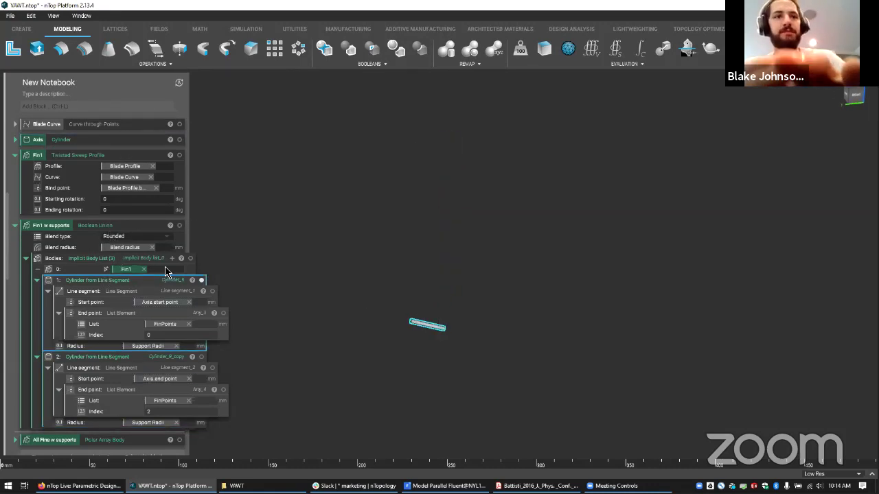
left_click(158, 357)
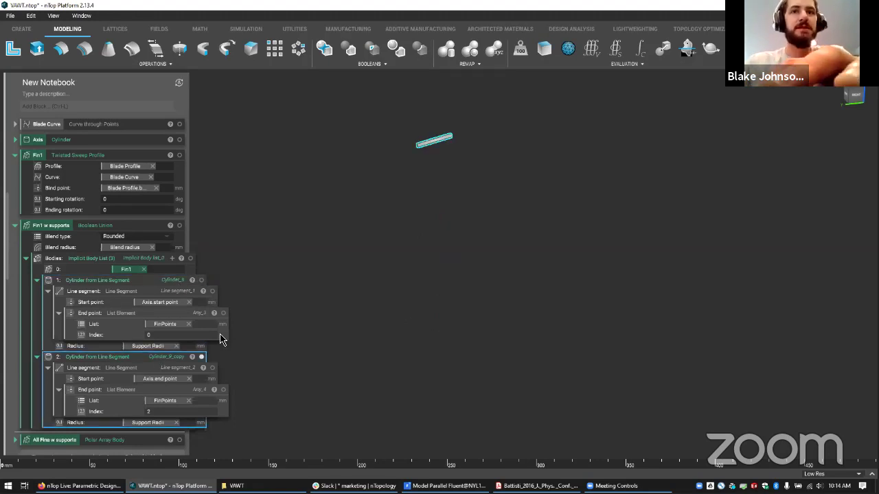
left_click(147, 285)
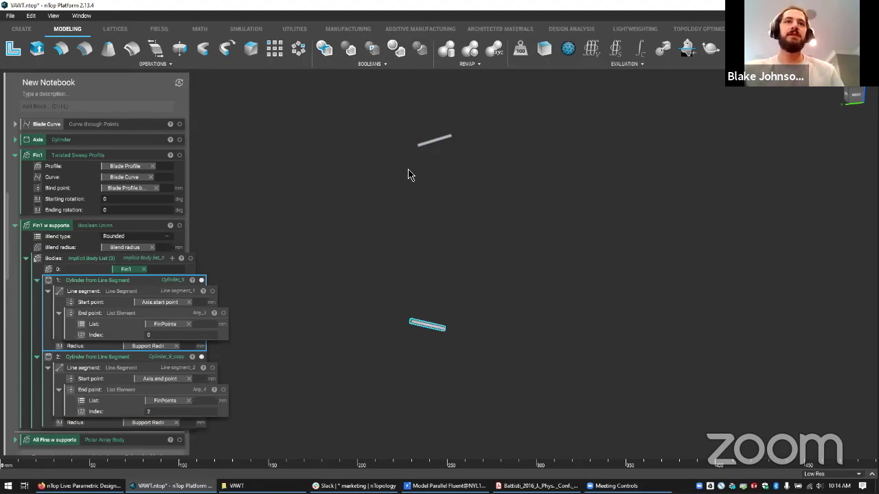
Step: Locate the Cylinder from Line Segment primitive and trace the first support's start point to the Axis block's properties
left_click(33, 30)
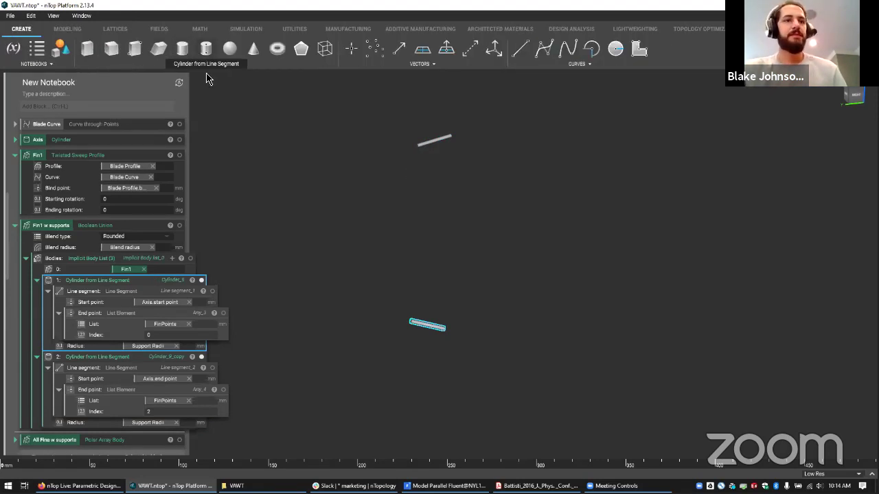
left_click(160, 296)
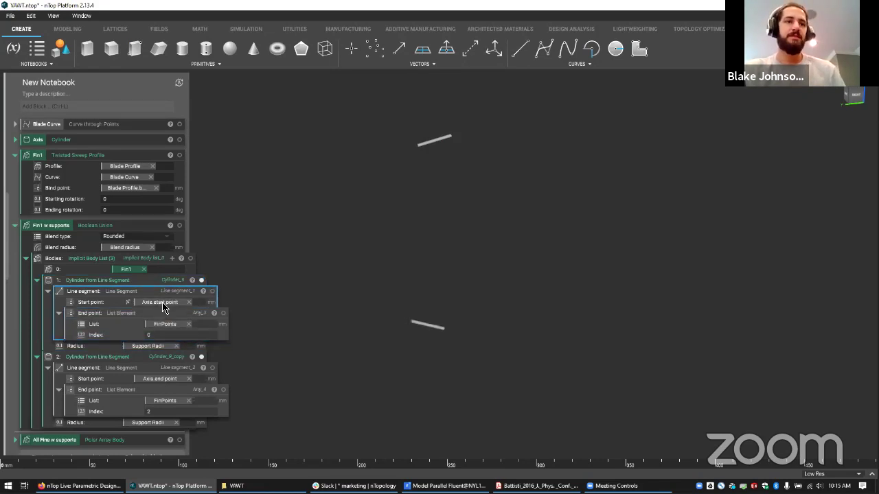
left_click(163, 305)
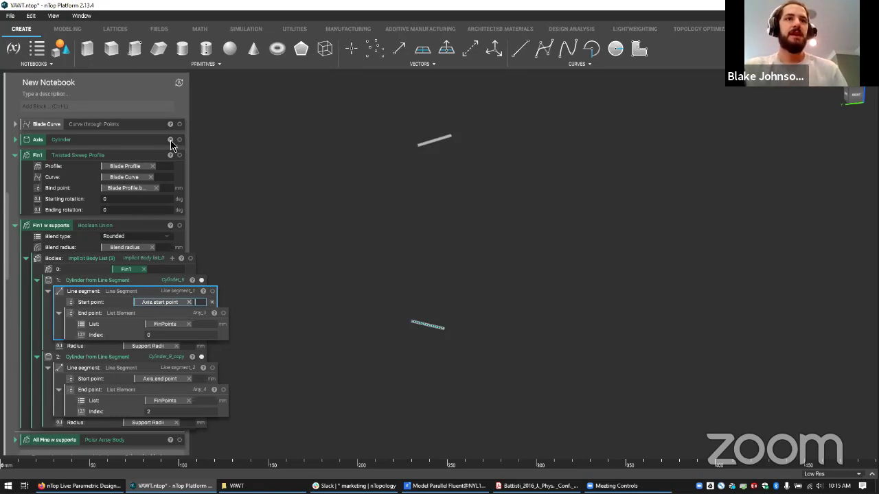
left_click(170, 140)
left_click(258, 141)
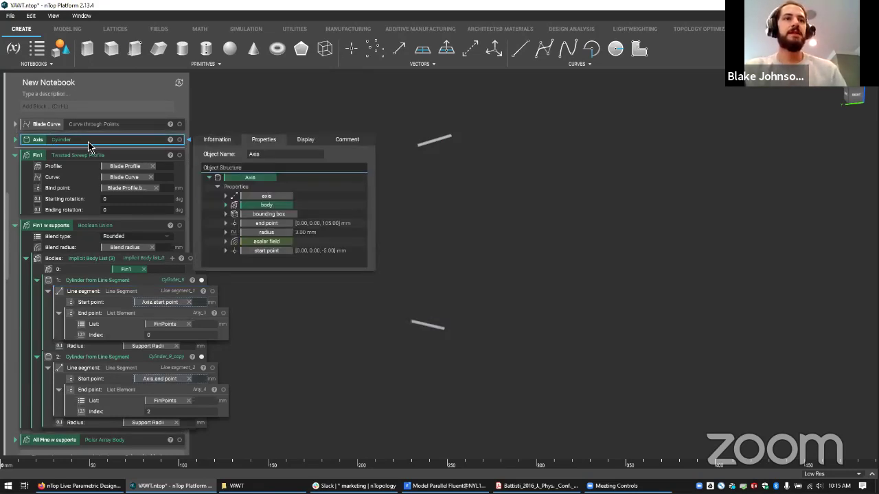
Step: Display the Axis cylinder with the supports and examine the end point among the Axis block's properties
left_click(180, 140)
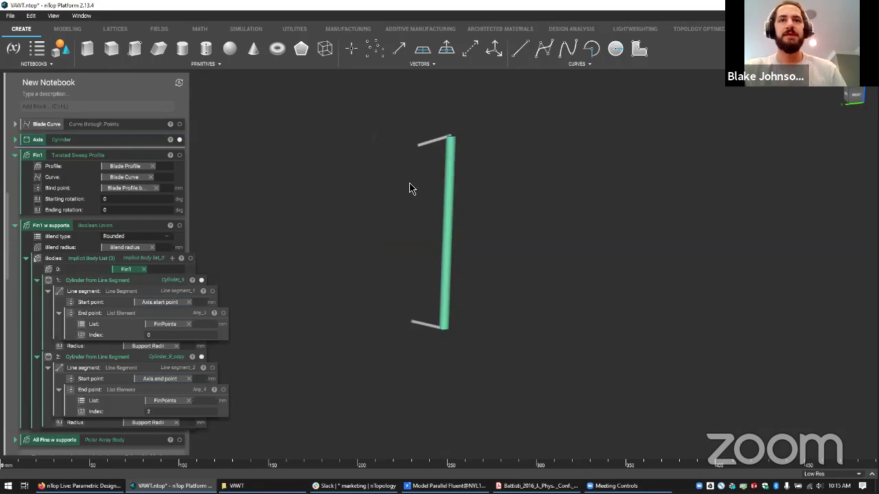
left_click(77, 141)
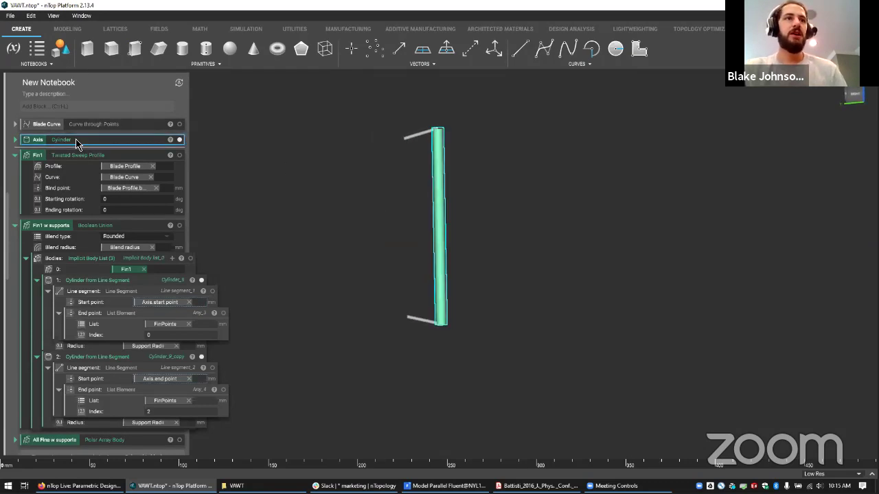
left_click(170, 140)
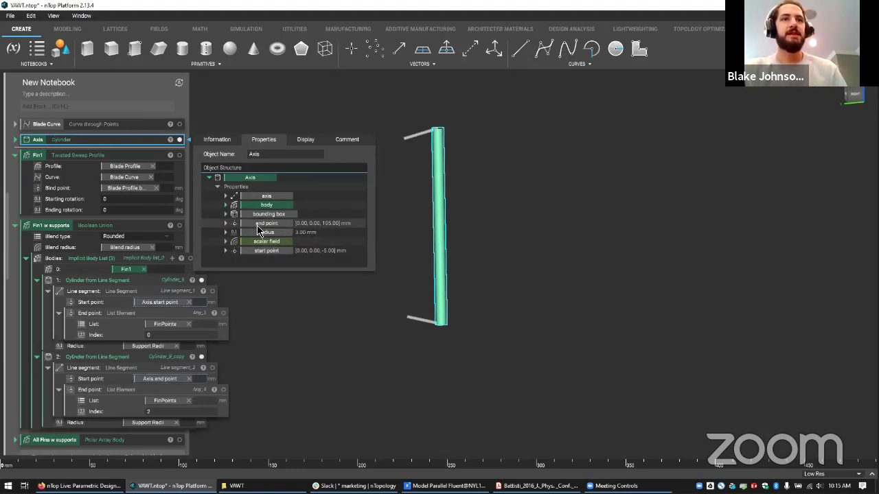
mouse_move(265, 224)
left_mouse_down()
mouse_move(255, 250)
mouse_move(210, 305)
mouse_move(166, 303)
mouse_move(268, 227)
left_mouse_up()
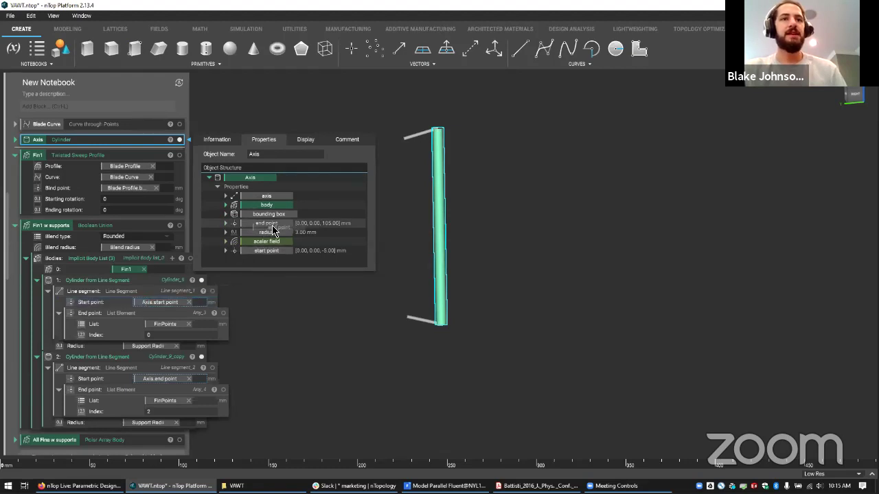
Step: Display the line segments of both support cylinders and expand the axis property in the Axis block's properties
left_click(213, 296)
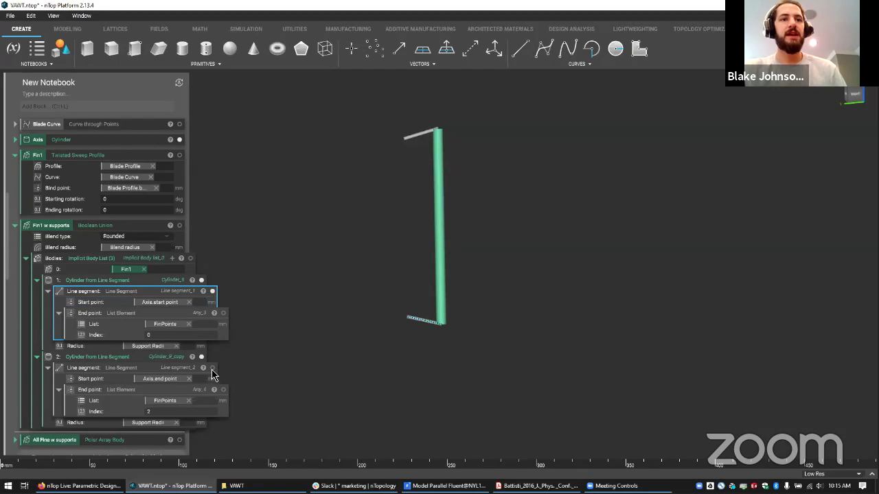
left_click(214, 376)
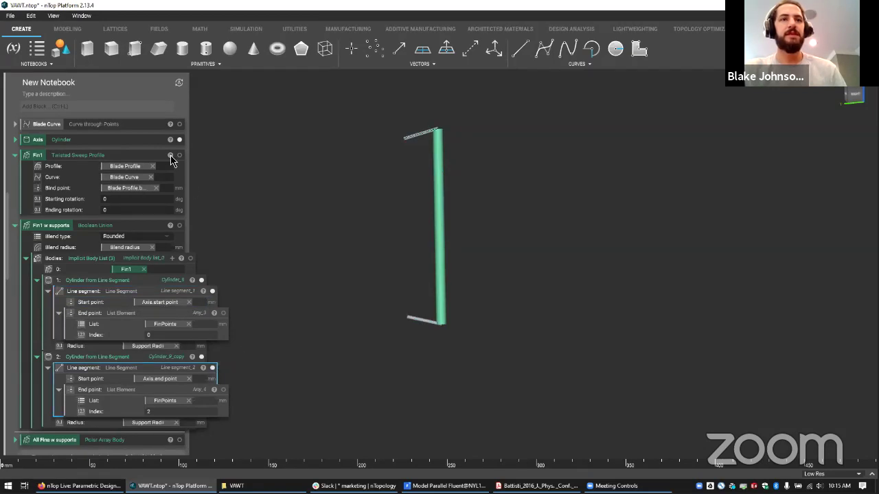
left_click(152, 142)
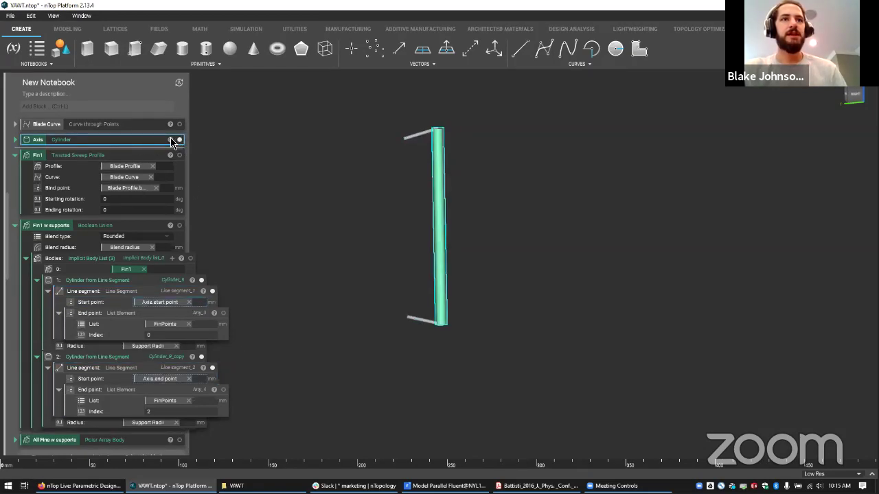
left_click(178, 140)
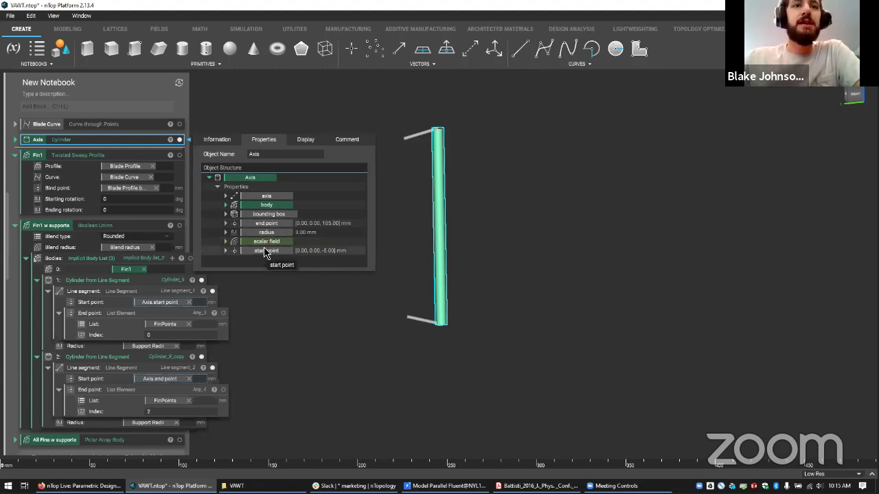
left_click(225, 197)
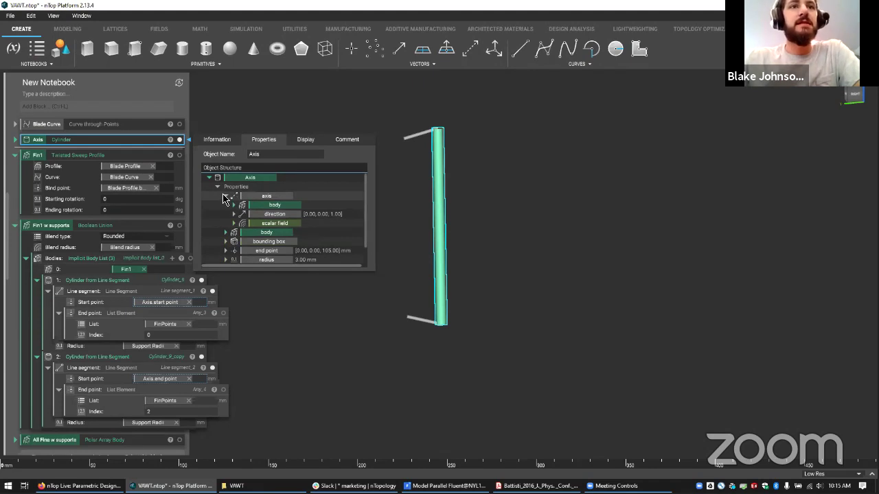
Step: Collapse the axis property and examine where the first support's start point meets the lower end of the Axis cylinder
left_click(225, 197)
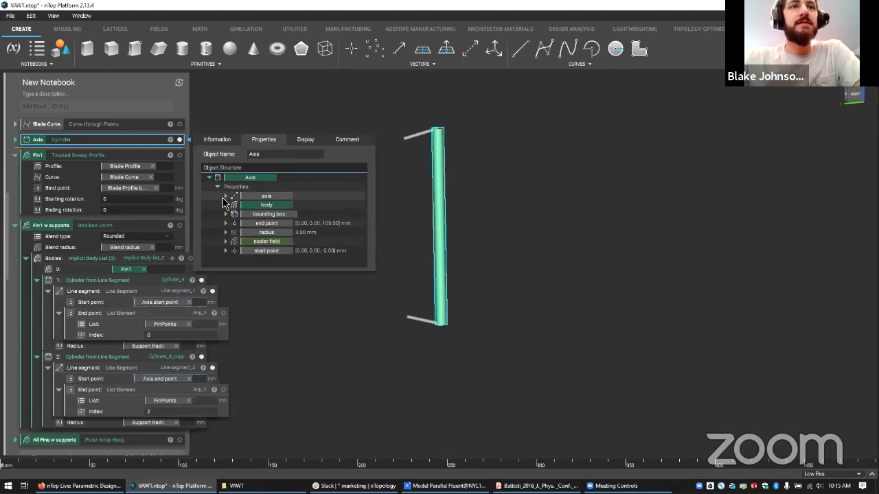
left_click(150, 305)
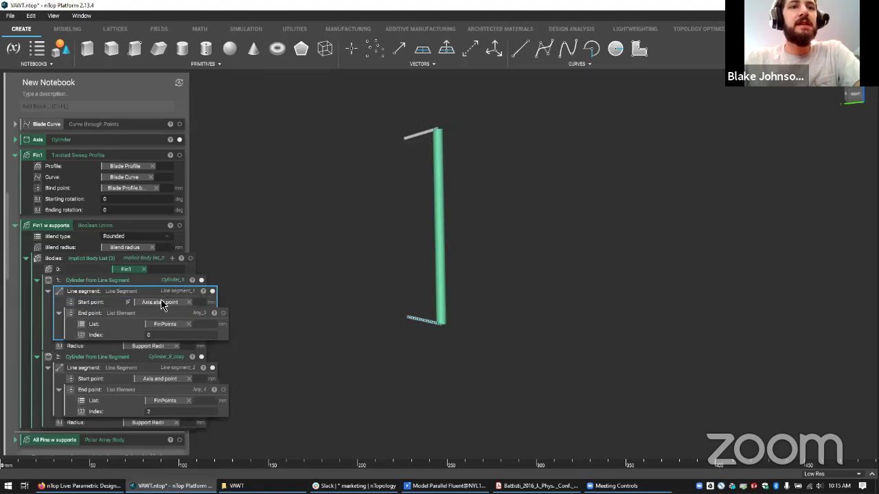
left_click(161, 303)
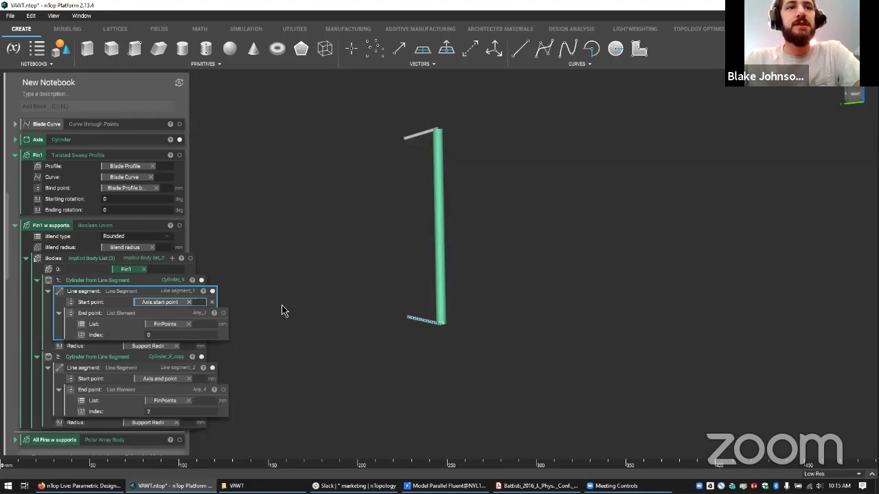
scroll(443, 330, "up", 5)
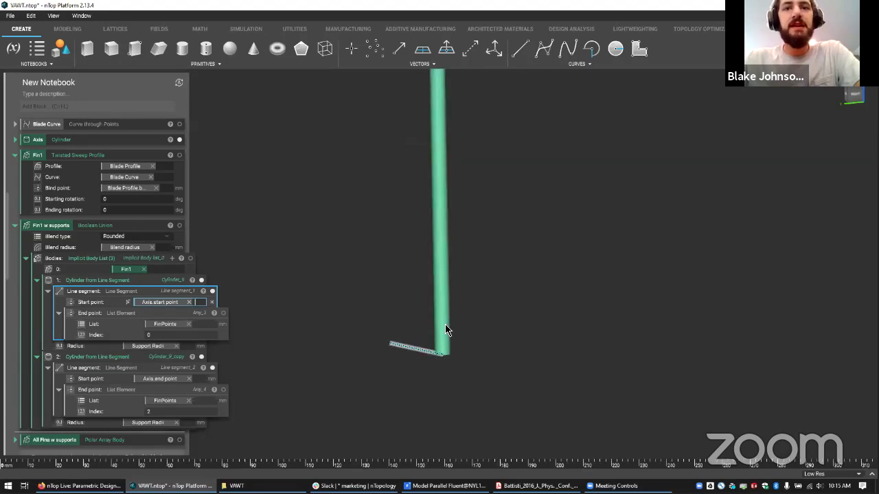
middle_click_drag(460, 329, 447, 288)
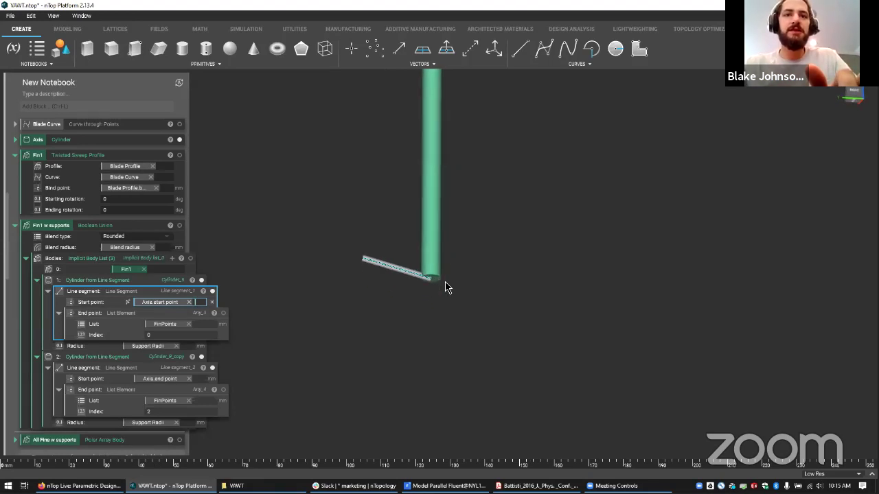
left_click(432, 283)
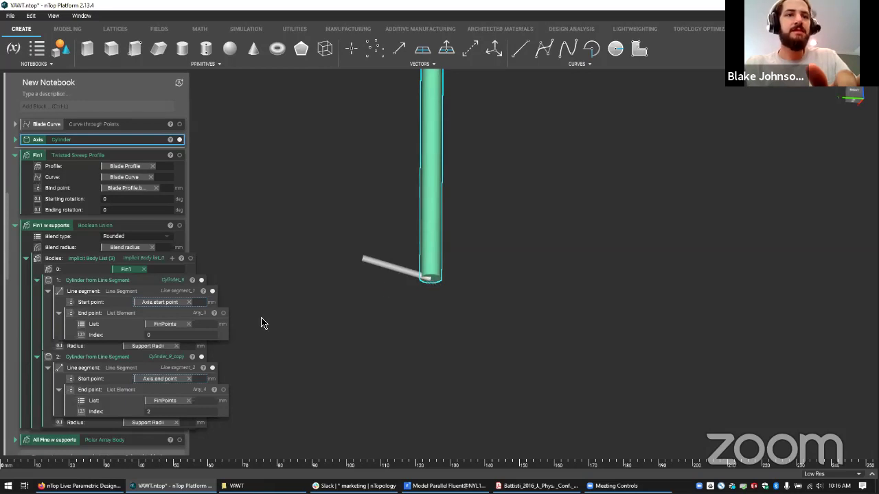
Step: Display the first support's end point, and expand the FinPoints list to display its points alongside the supports
left_click(183, 317)
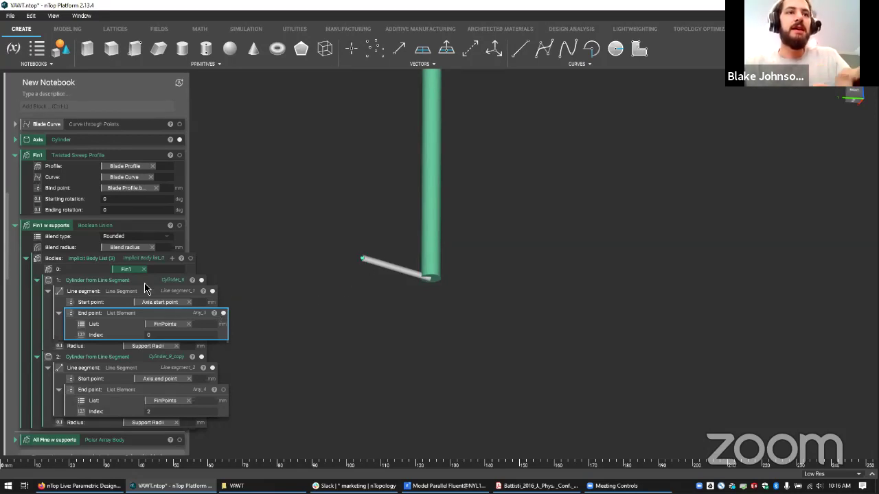
scroll(144, 284, "up", 1)
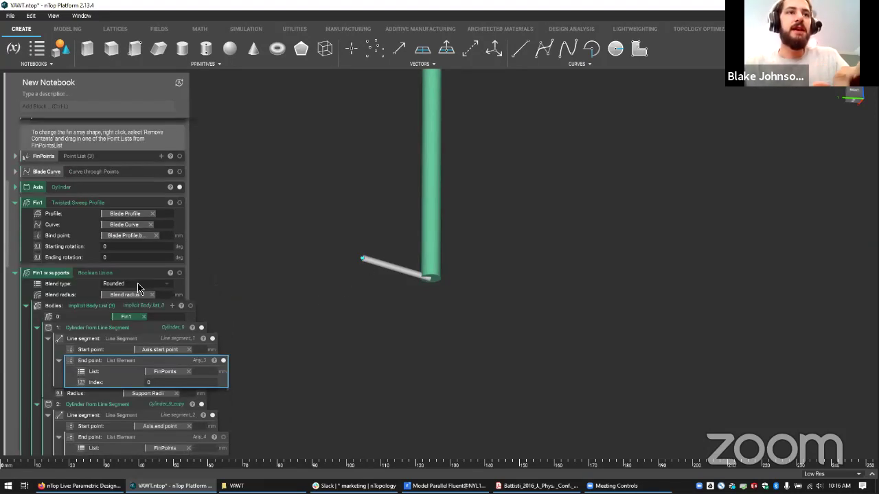
double_click(138, 156)
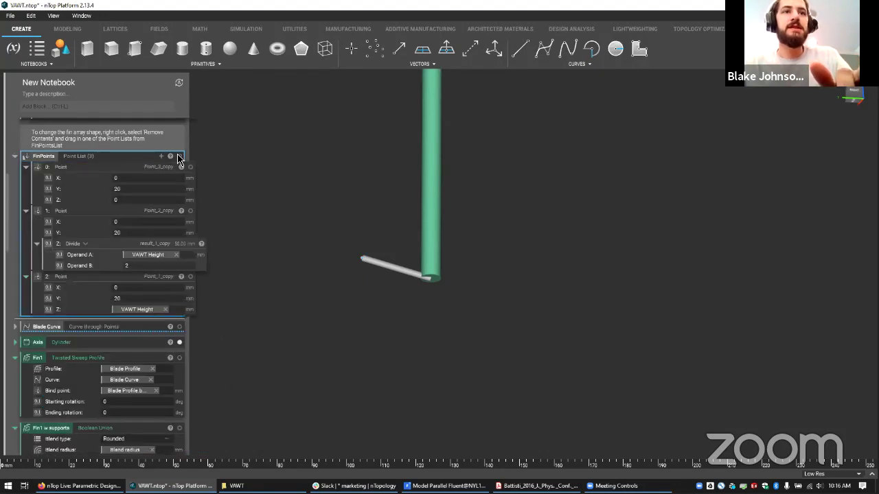
left_click(180, 156)
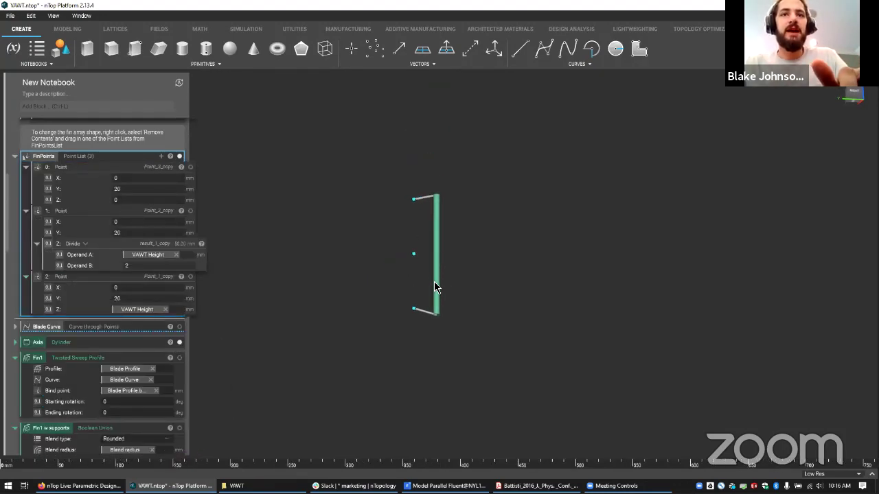
scroll(71, 259, "up", 2)
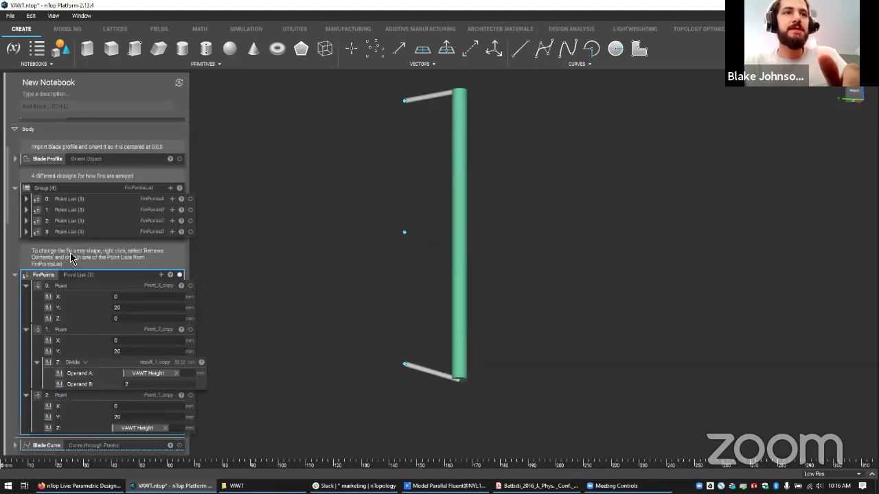
Step: Display the four alternative point lists FinPointsA, FinPointsB, FinPointsC and FinPointsD from FinPointsList
left_click(86, 236)
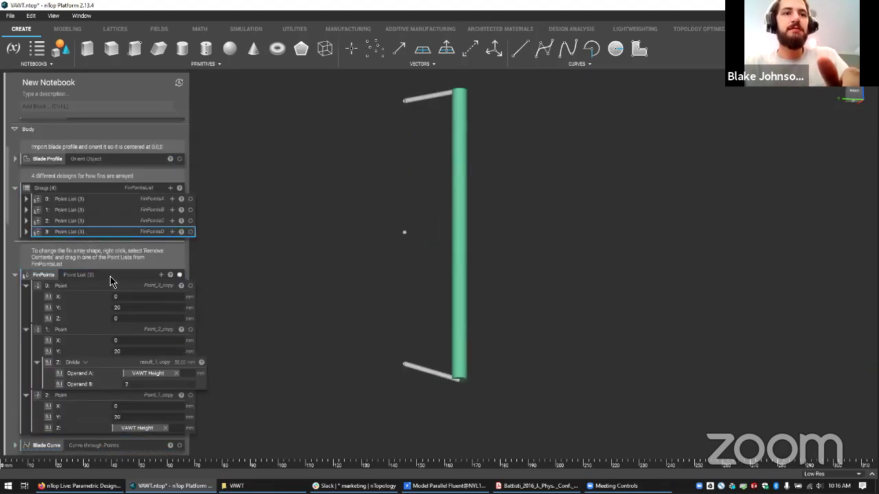
left_click(133, 221)
left_click(190, 198)
left_click(190, 209)
left_click(190, 220)
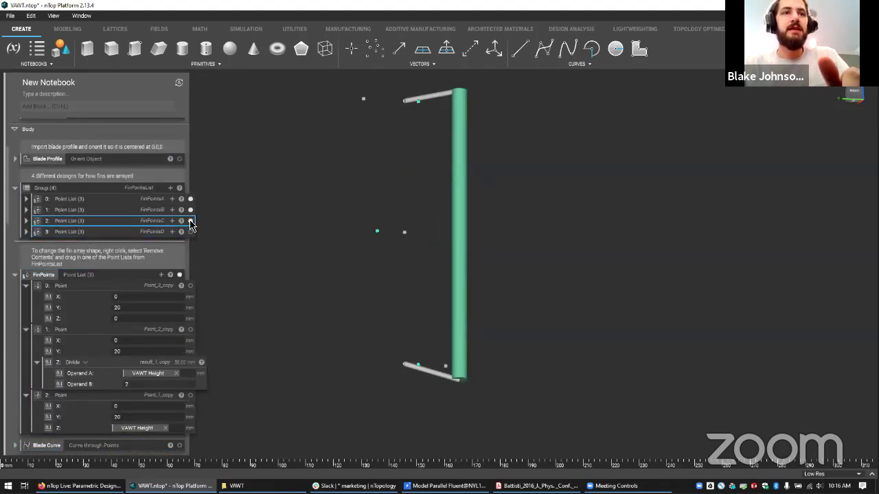
left_click(190, 232)
Step: Highlight the FinPointsA and FinPointsC points in the view, and hide all four alternative point lists
left_click(115, 199)
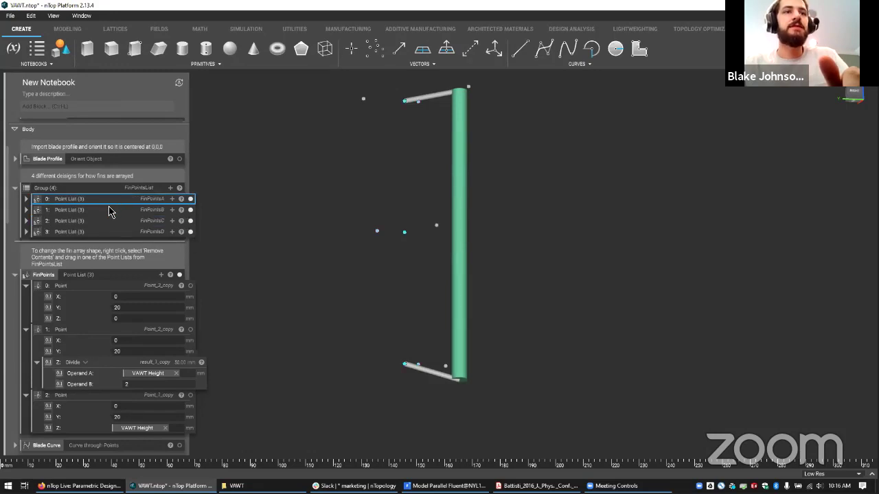
left_click(110, 221)
left_click(191, 231)
left_click(191, 220)
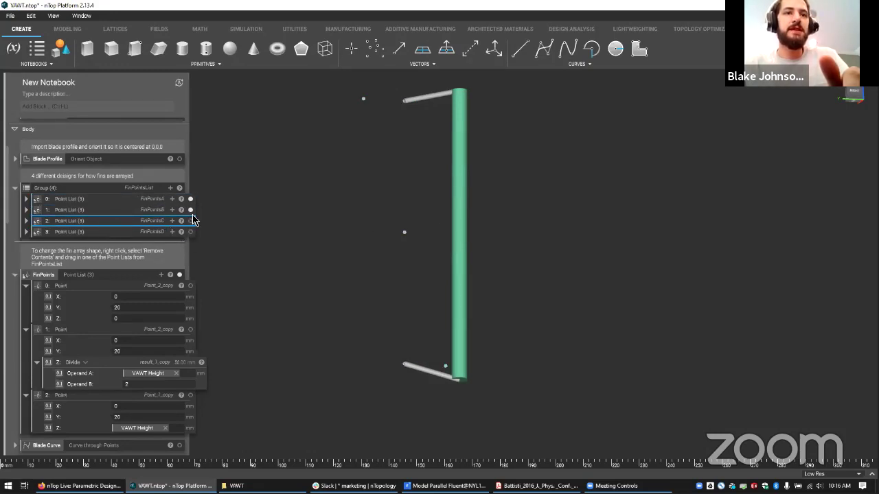
left_click(190, 210)
left_click(190, 198)
left_click(137, 209)
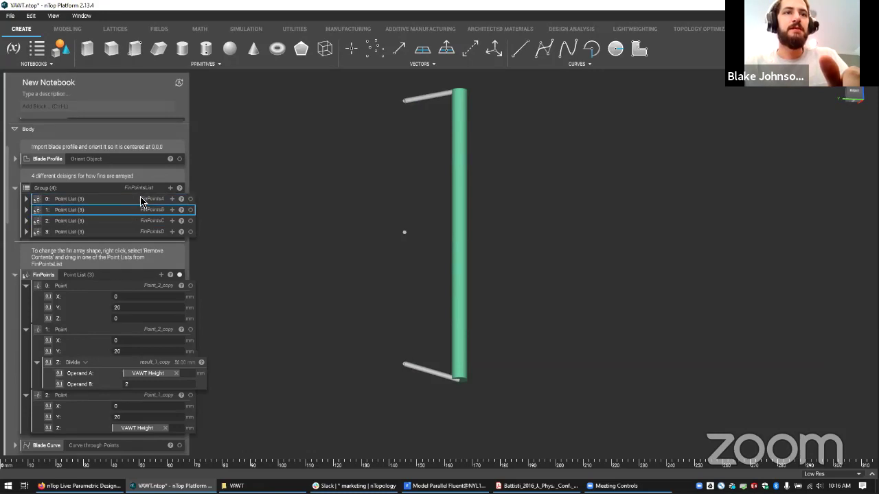
Step: Display the FinPointsA, FinPointsB and FinPointsC layouts in turn and hide them again
left_click(140, 200)
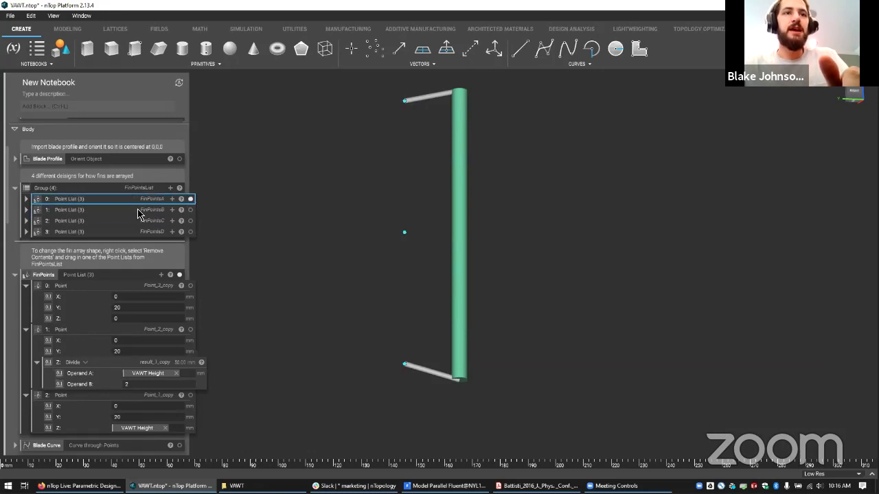
left_click(138, 210)
left_click(190, 209)
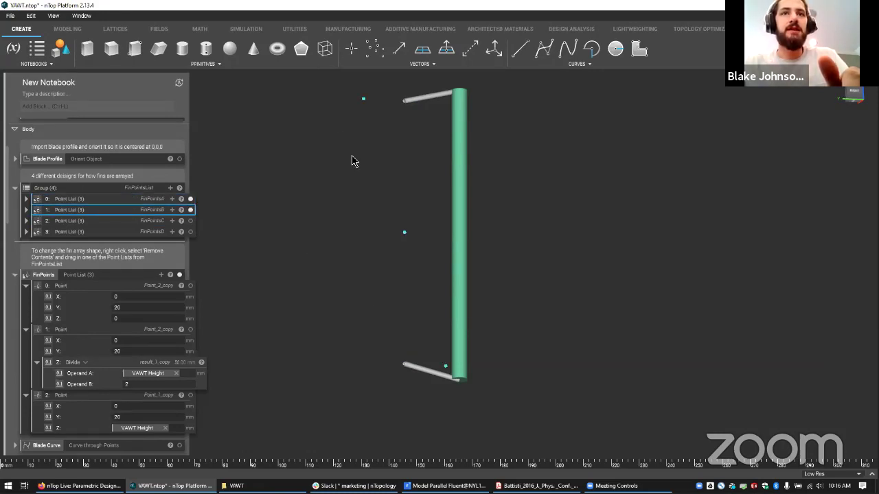
left_click(191, 220)
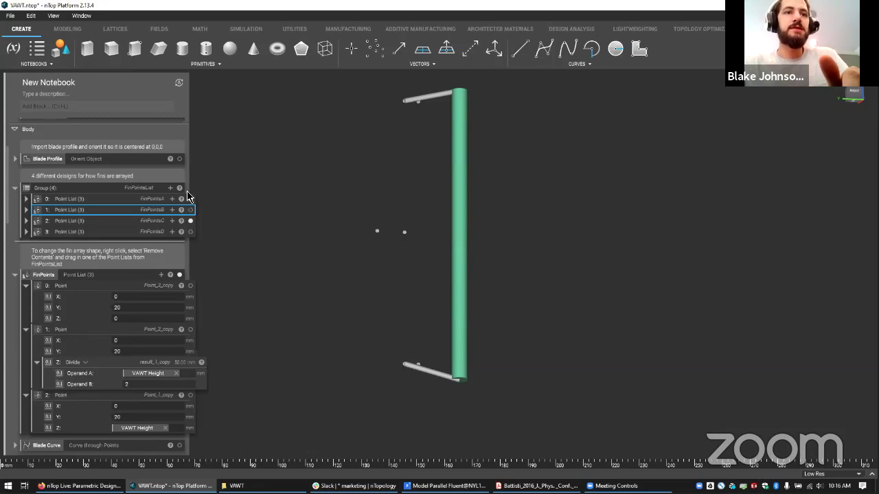
left_click(190, 221)
Step: Examine the three points in the FinPoints list and trace them to the end points of the support line segments
left_click(91, 278)
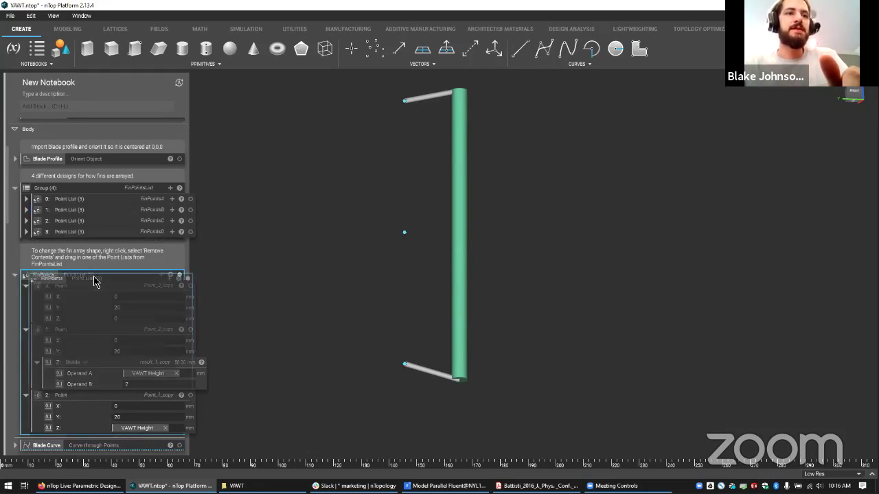
scroll(103, 289, "down", 3)
scroll(96, 241, "up", 1)
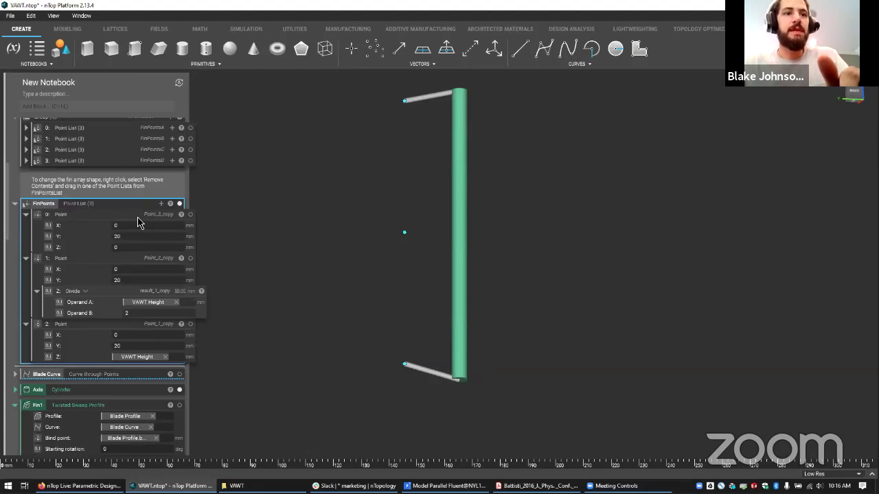
scroll(128, 218, "up", 1)
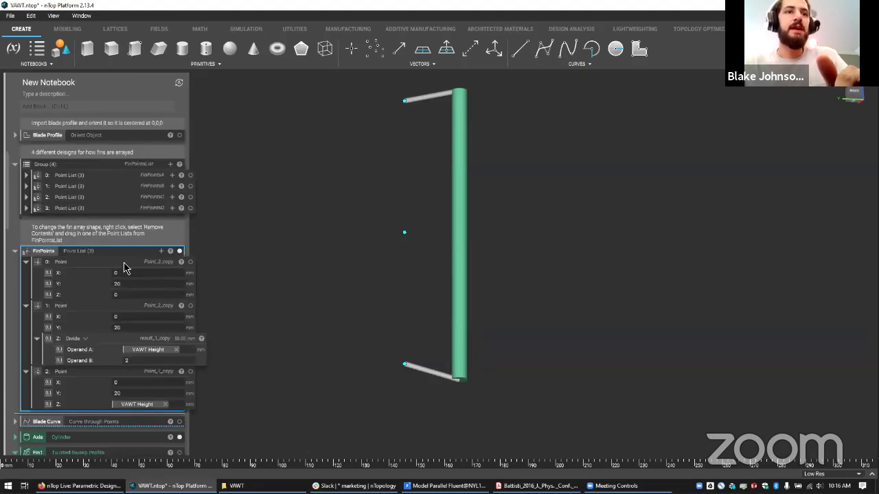
scroll(126, 272, "down", 7)
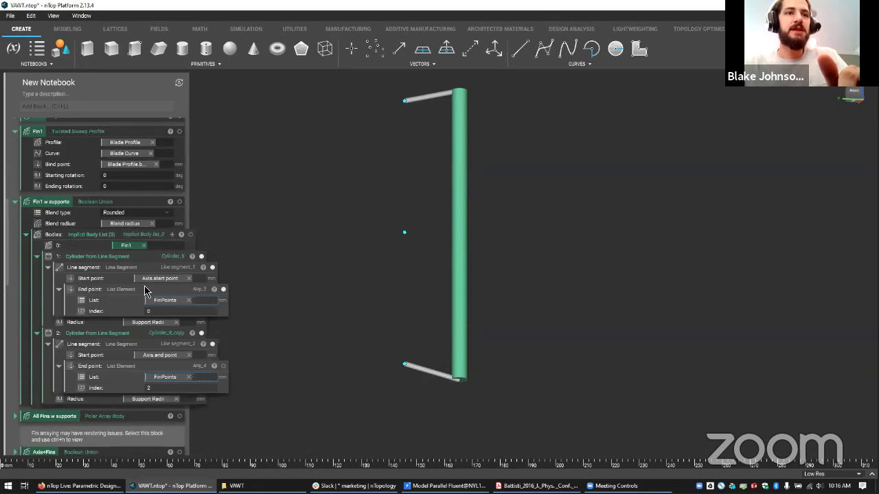
Step: Highlight the first support's end point and display the matching index 0 point in the FinPoints list
left_click(146, 291)
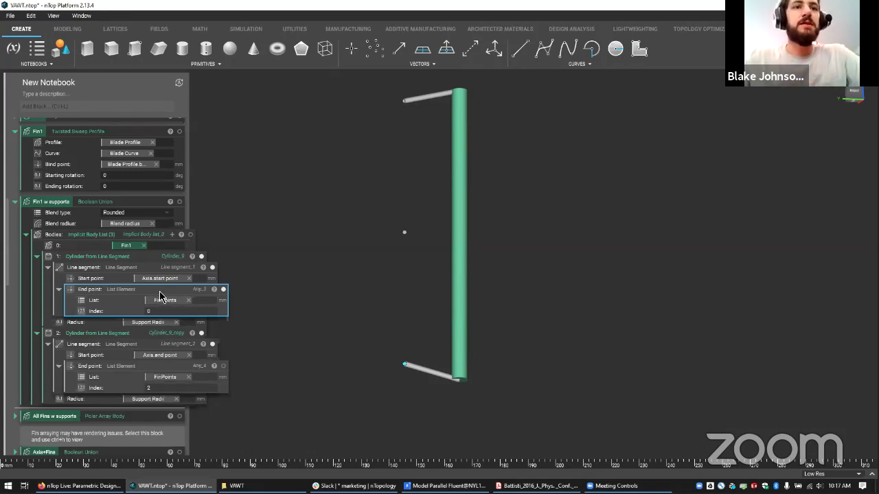
left_click_drag(162, 296, 163, 296)
scroll(157, 287, "up", 4)
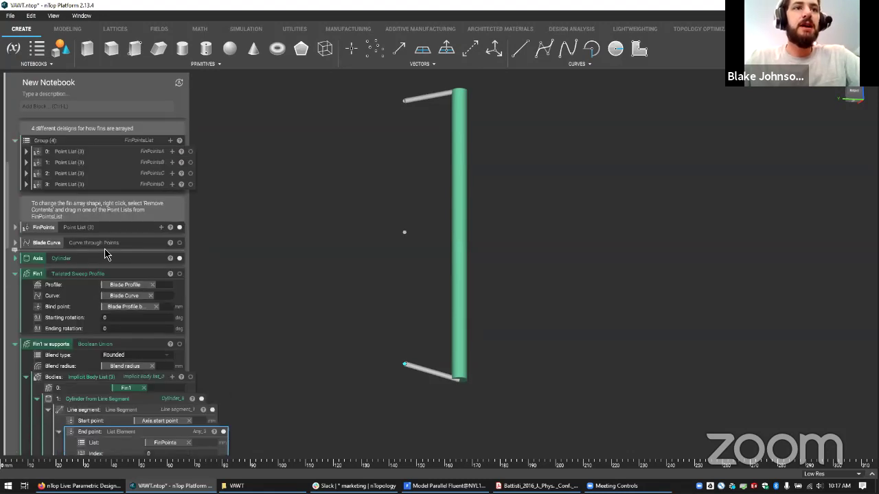
left_click(148, 231)
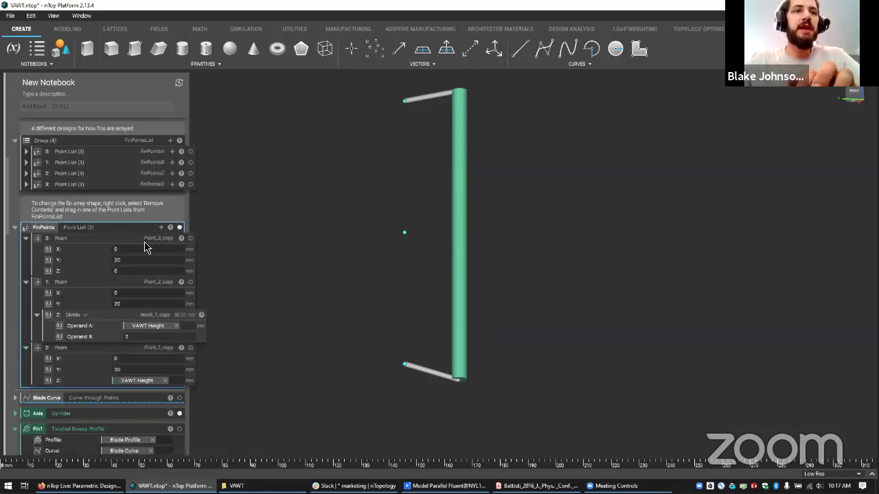
right_click_drag(424, 340, 397, 355)
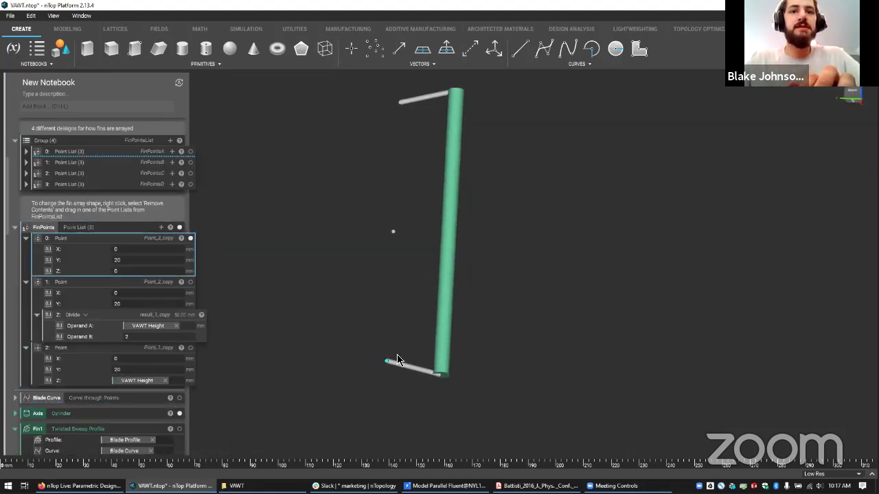
Step: Isolate the first support cylinder and compare its end point input with the FinPoints list
scroll(186, 293, "down", 10)
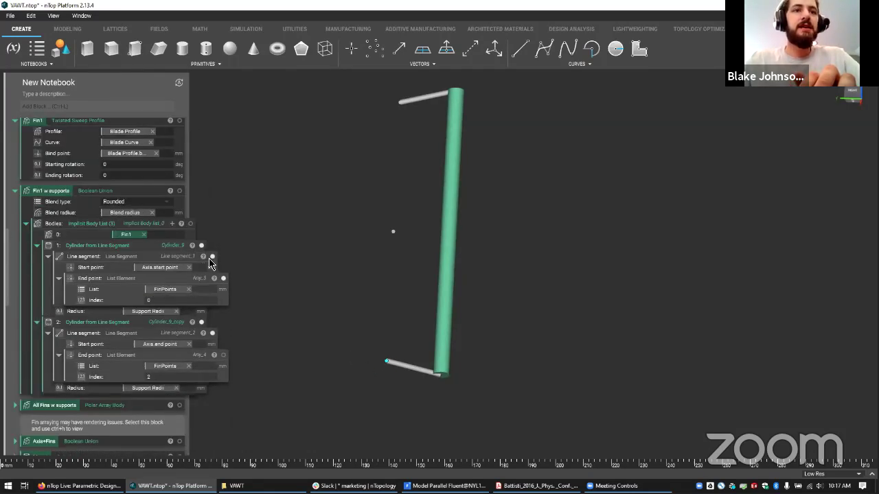
left_click(155, 247)
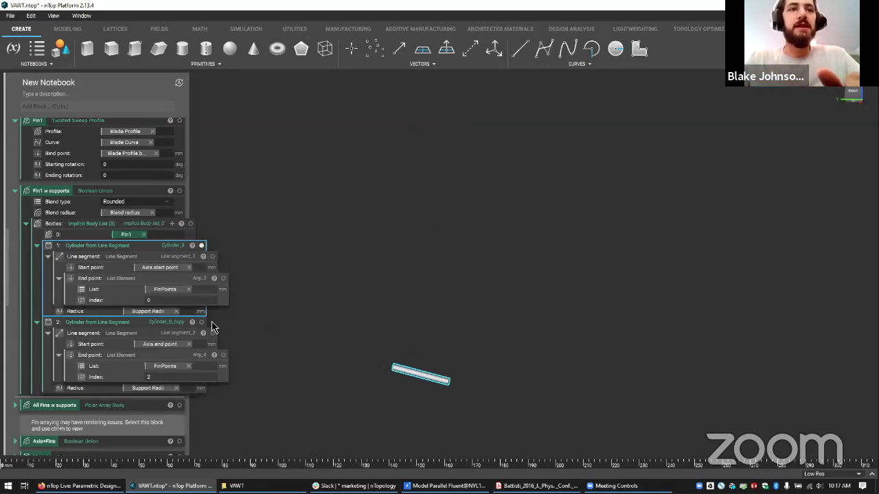
scroll(178, 289, "up", 5)
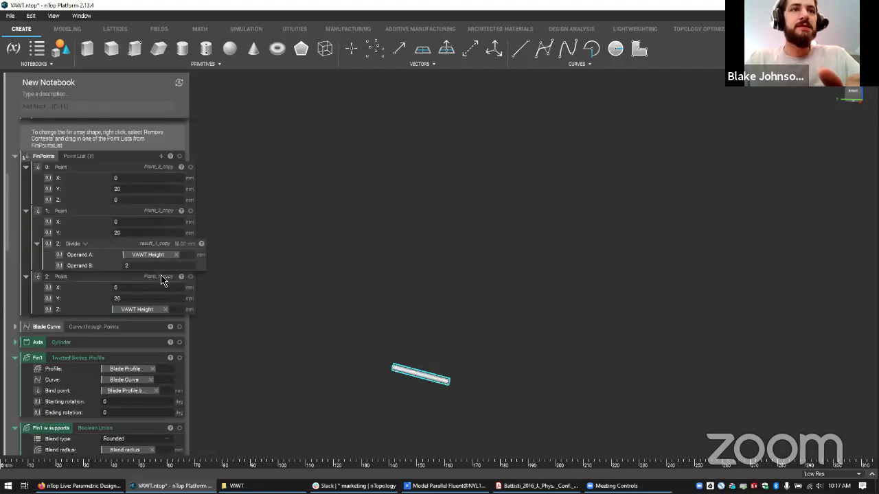
left_click(117, 156)
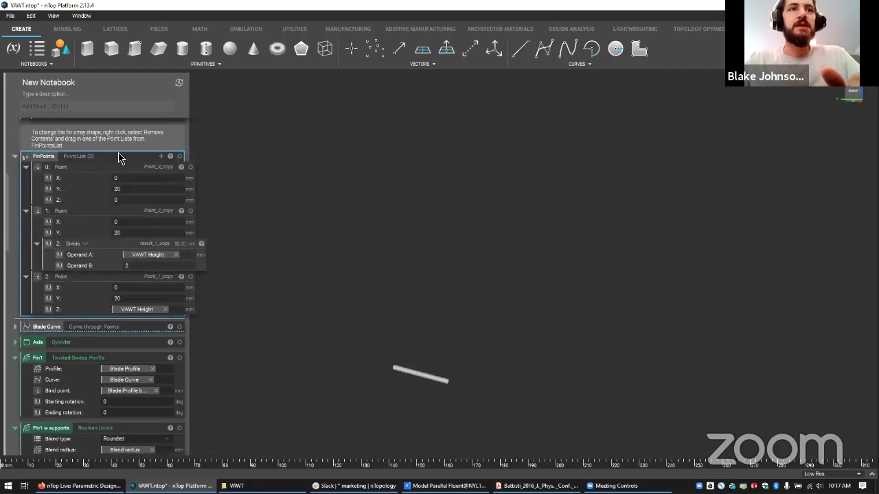
scroll(118, 157, "down", 1)
scroll(118, 157, "down", 4)
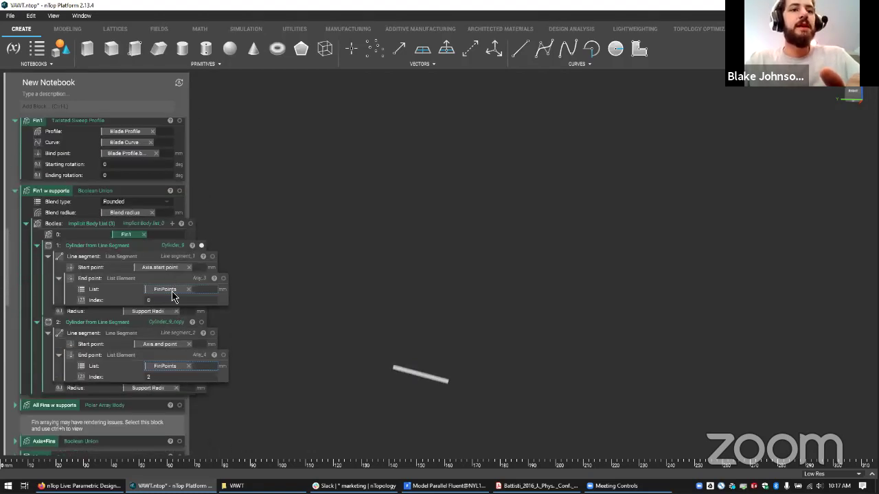
Step: Display the second support's line segment alongside the first support cylinder and go back to the point at index 2 in FinPoints
left_click(155, 339)
left_click(213, 333)
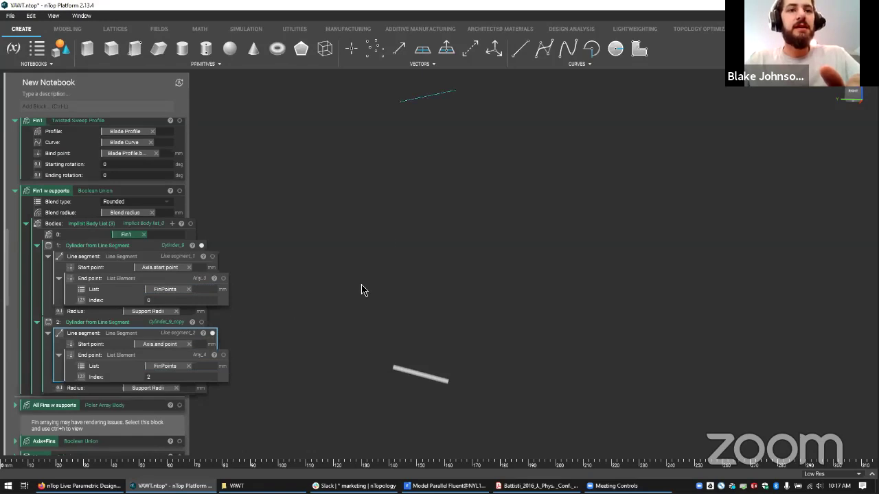
scroll(390, 233, "down", 1)
middle_click_drag(368, 201, 368, 240)
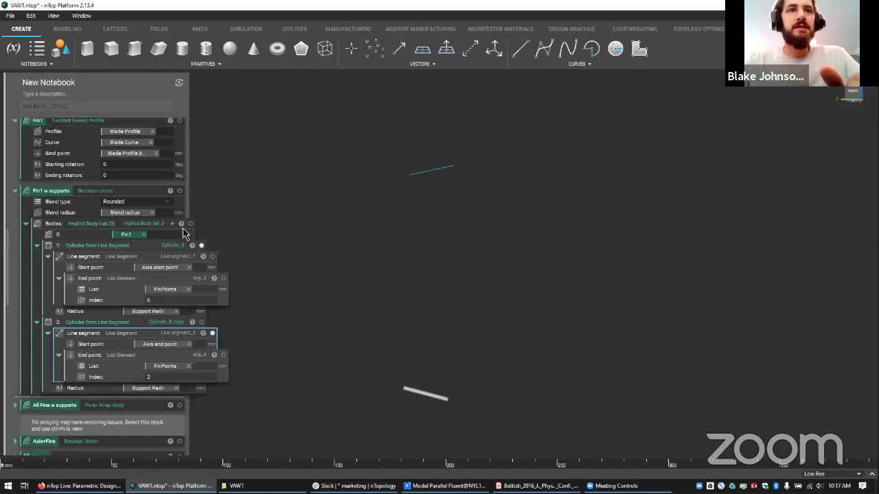
scroll(172, 219, "up", 5)
scroll(172, 227, "down", 2)
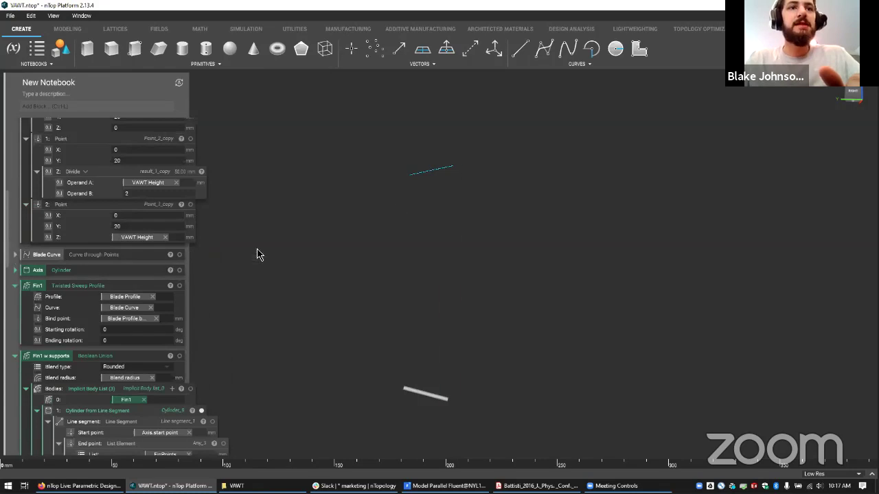
Step: Display the axis cylinder and the second support's end point alongside the supports, and compare them with the FinPoints list
right_click_drag(471, 172, 456, 91)
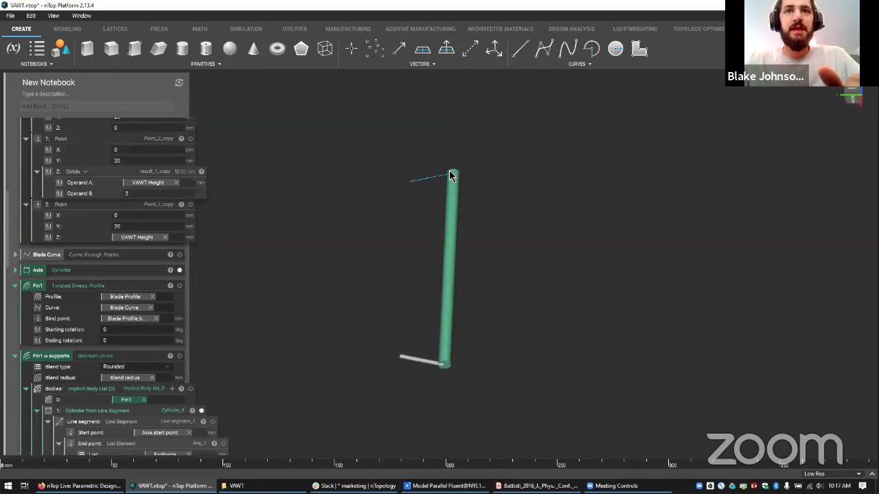
scroll(432, 248, "down", 3)
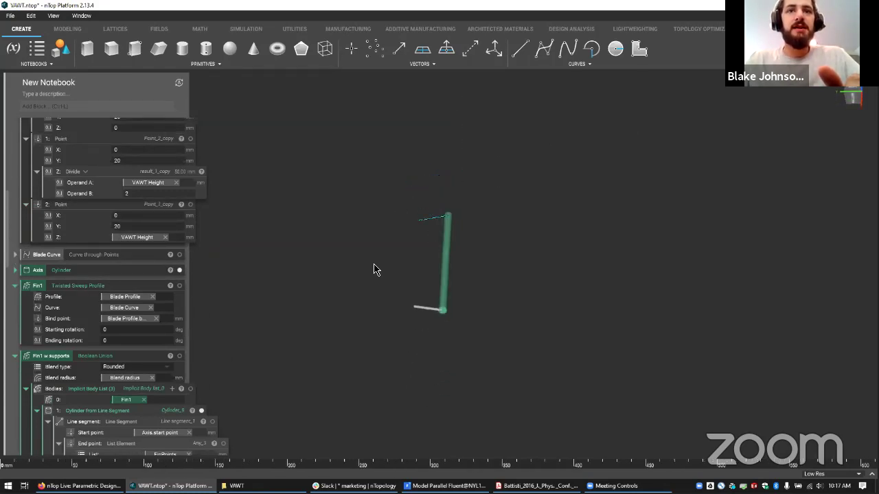
scroll(107, 379, "down", 5)
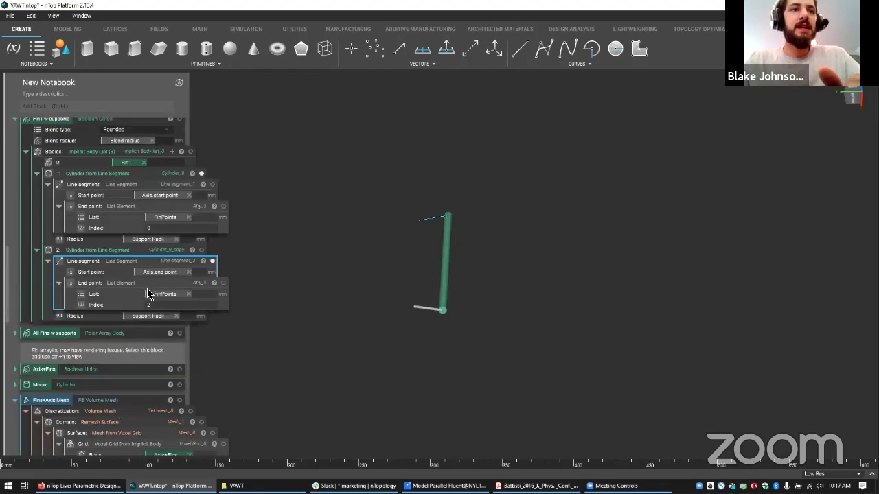
left_click(224, 282)
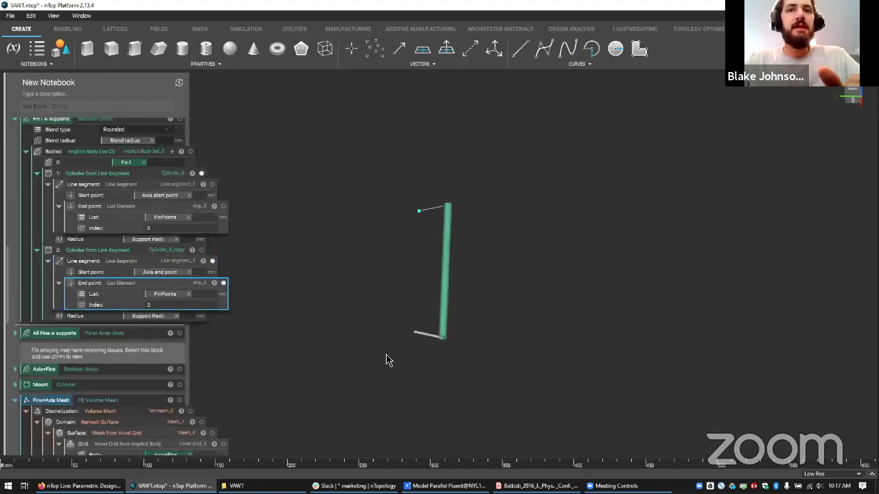
scroll(69, 269, "up", 4)
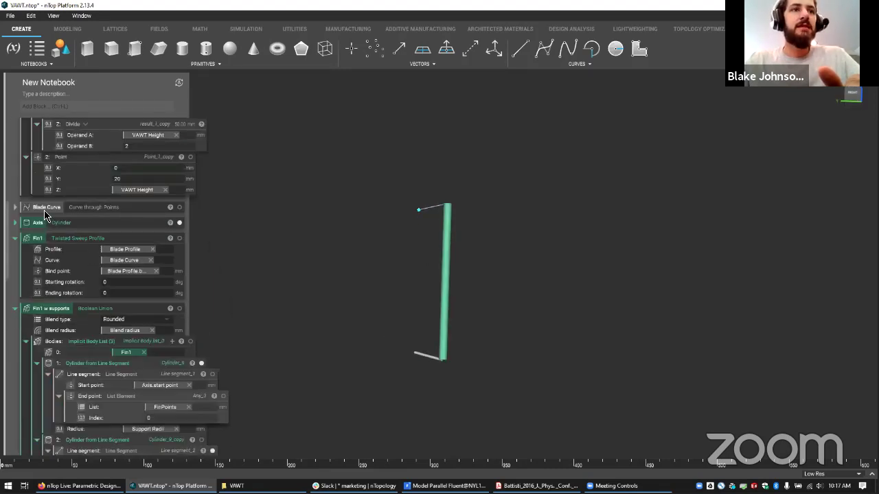
scroll(44, 214, "up", 4)
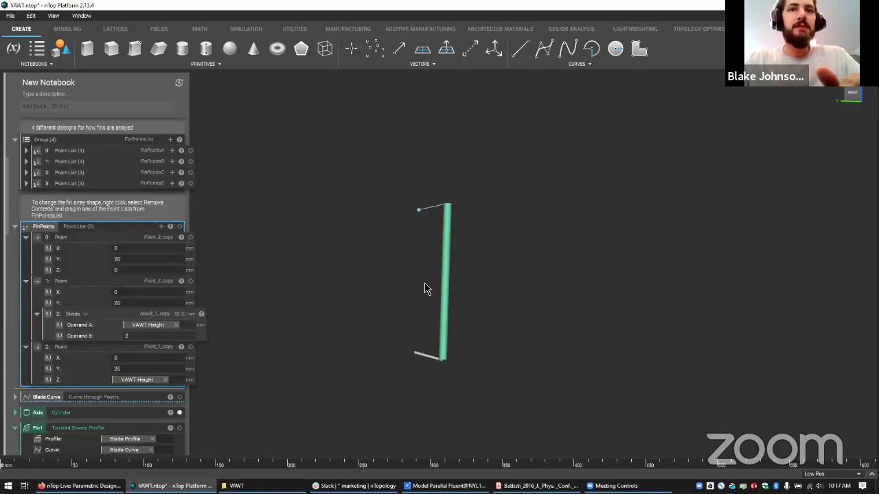
scroll(422, 285, "up", 3)
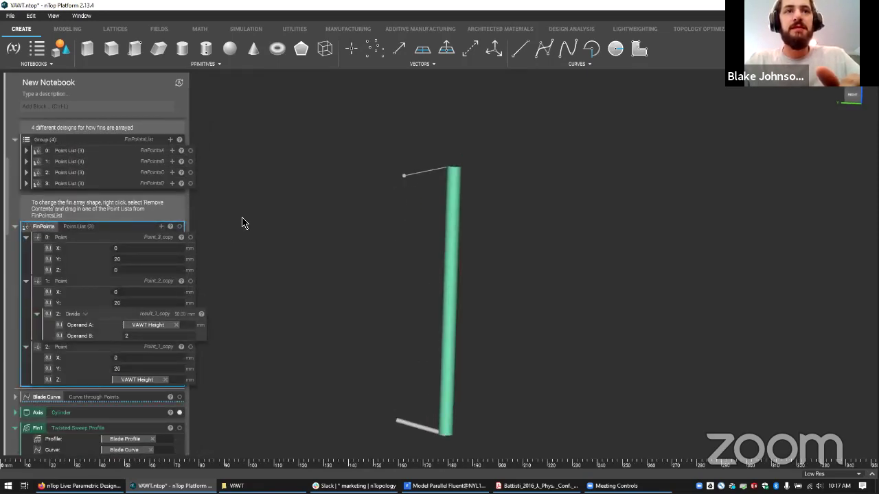
Step: Display the Fin1 twisted sweep body together with the axis and view it from above
scroll(141, 314, "down", 4)
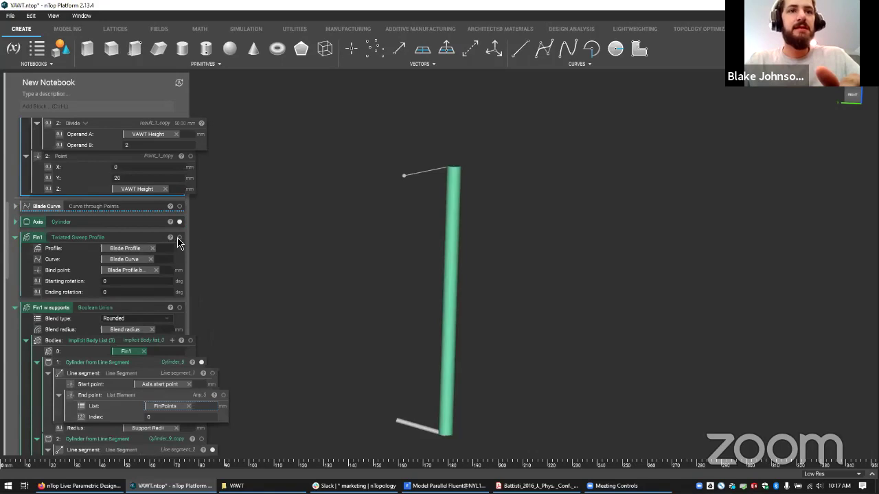
left_click(178, 238)
right_click_drag(394, 234, 394, 256)
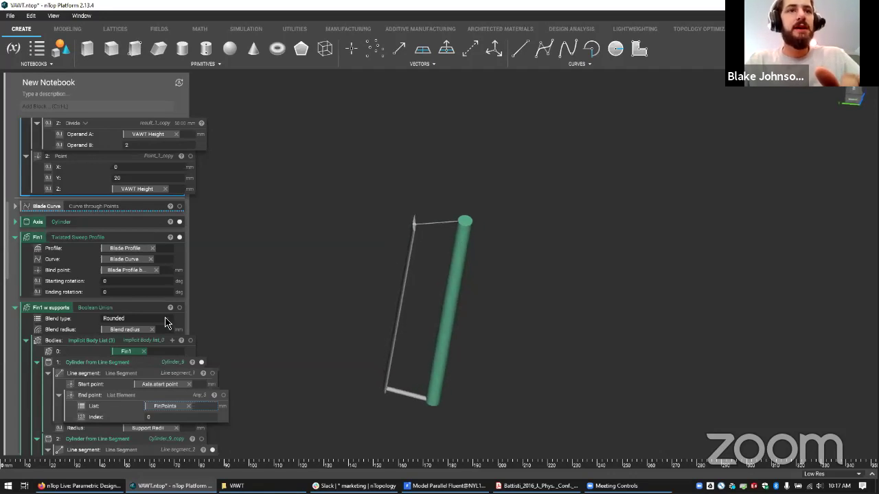
Step: Examine the two support cylinders inside Fin1 w supports and the Support Radii input that drives their radius
scroll(164, 323, "down", 4)
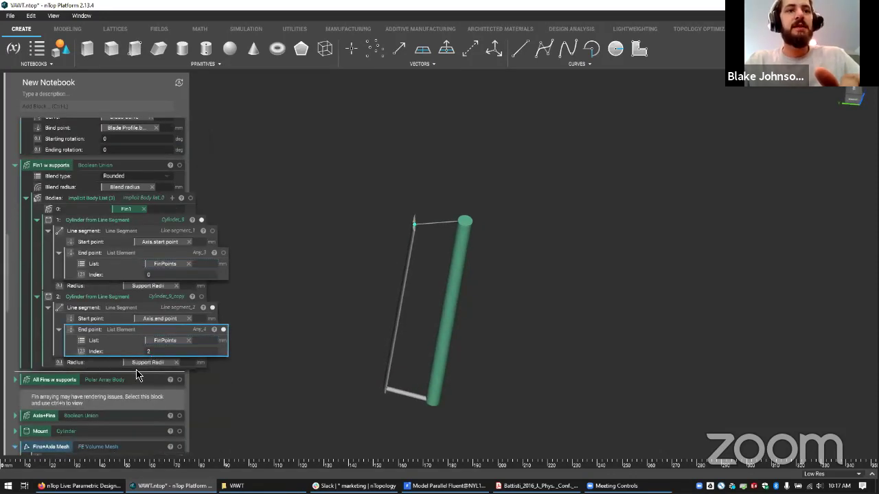
left_click(137, 365)
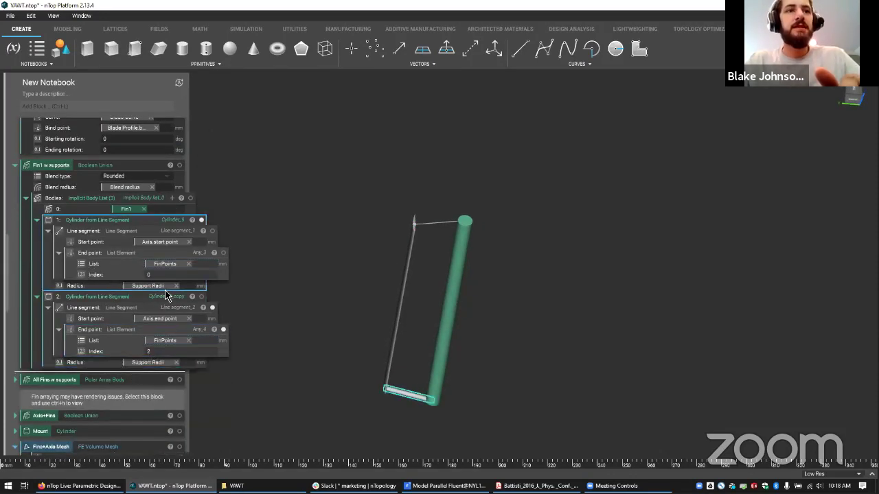
scroll(65, 268, "up", 10)
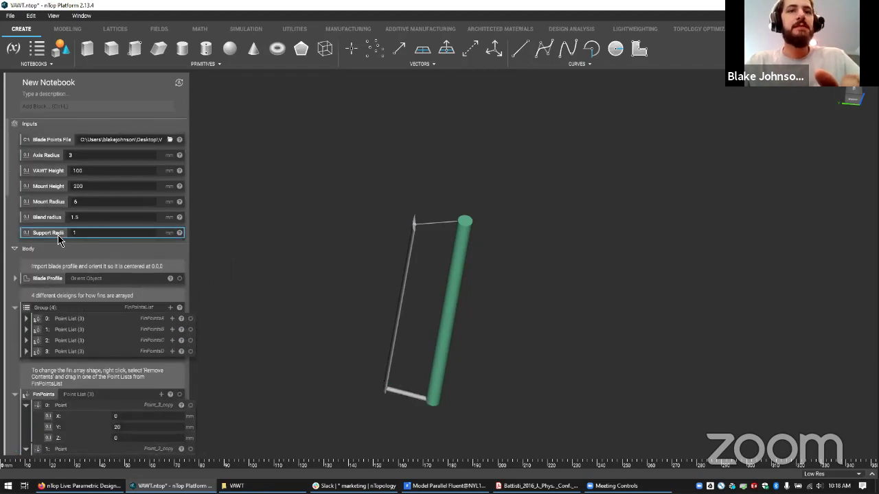
scroll(76, 247, "down", 10)
scroll(77, 271, "down", 2)
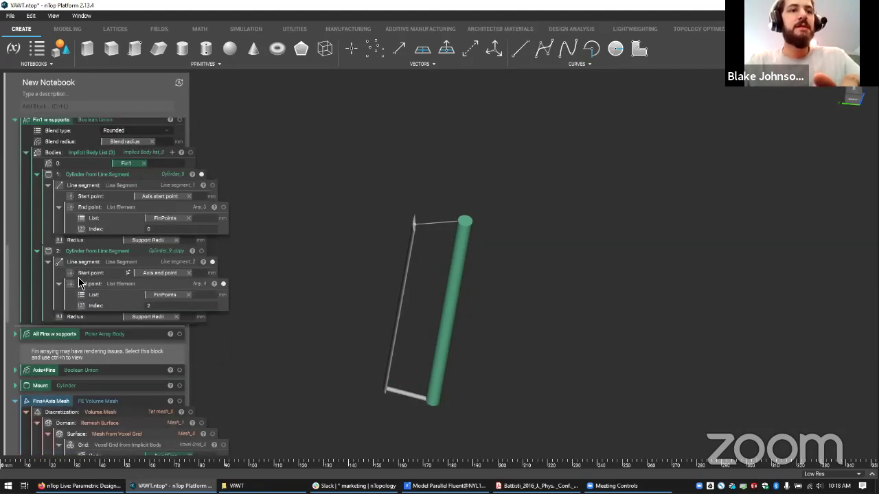
scroll(121, 247, "up", 2)
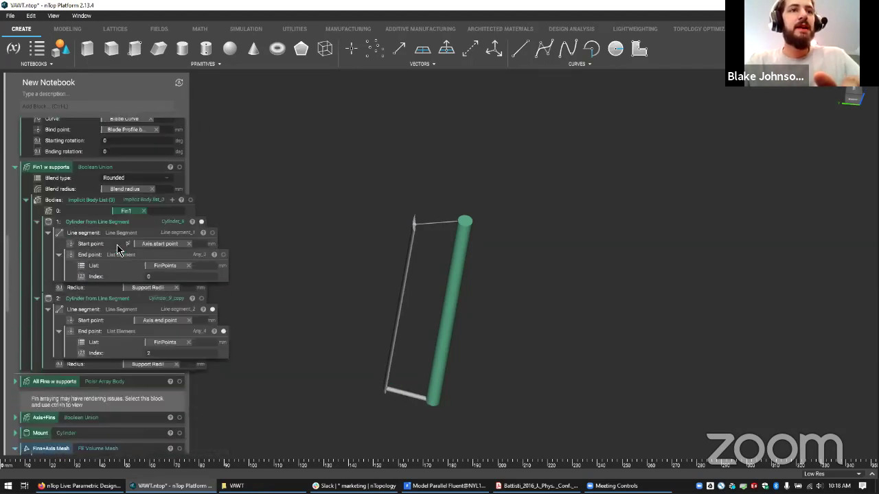
Step: Isolate the Fin1 w supports union and inspect the rounded blend between the fin and its supports
left_click(121, 169)
right_click_drag(470, 339, 357, 335)
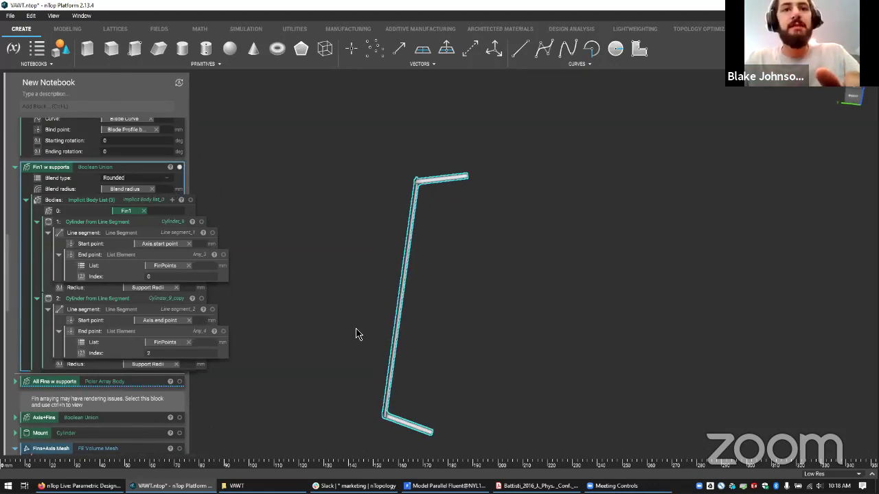
right_click_drag(398, 221, 428, 240)
scroll(412, 179, "up", 3)
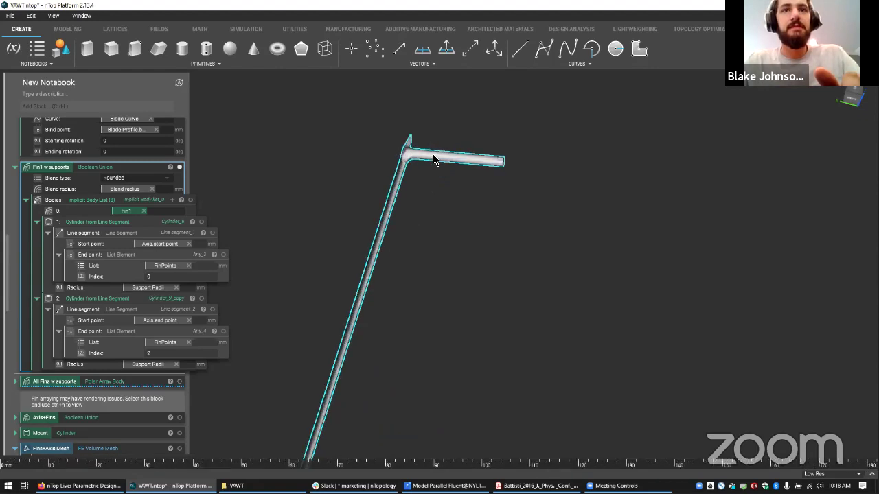
right_click_drag(433, 174, 351, 141)
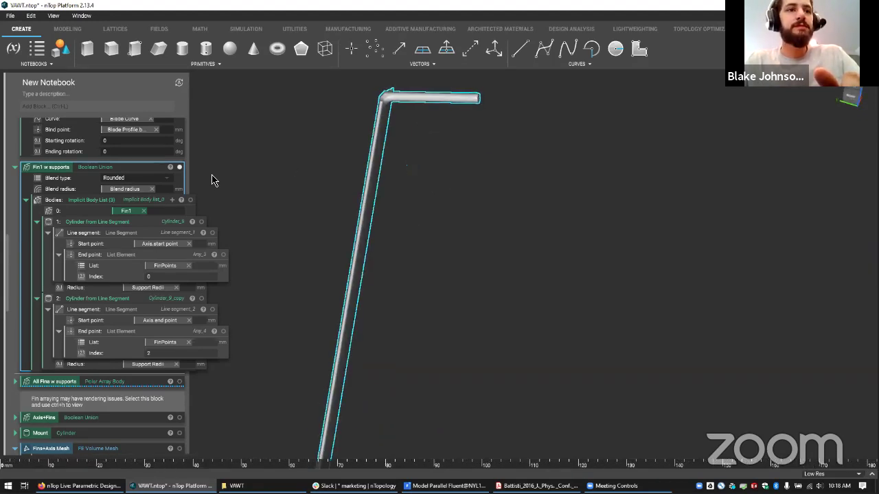
Step: Isolate the All Fins w supports polar array and expand its block to inspect the angular spacing, count and axis settings
scroll(125, 215, "up", 10)
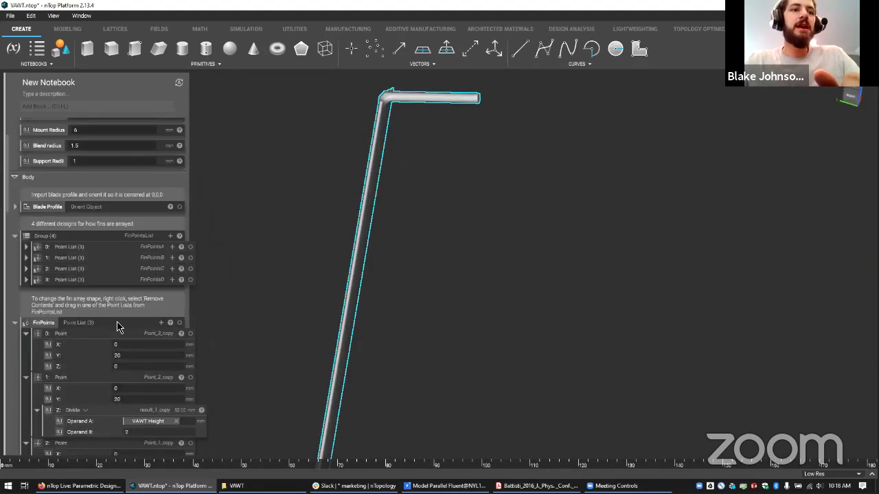
scroll(120, 323, "down", 10)
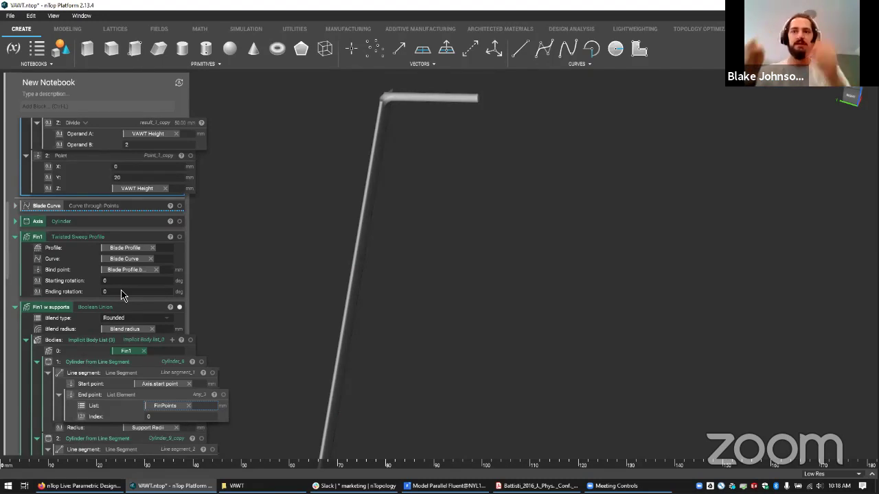
scroll(181, 273, "up", 3)
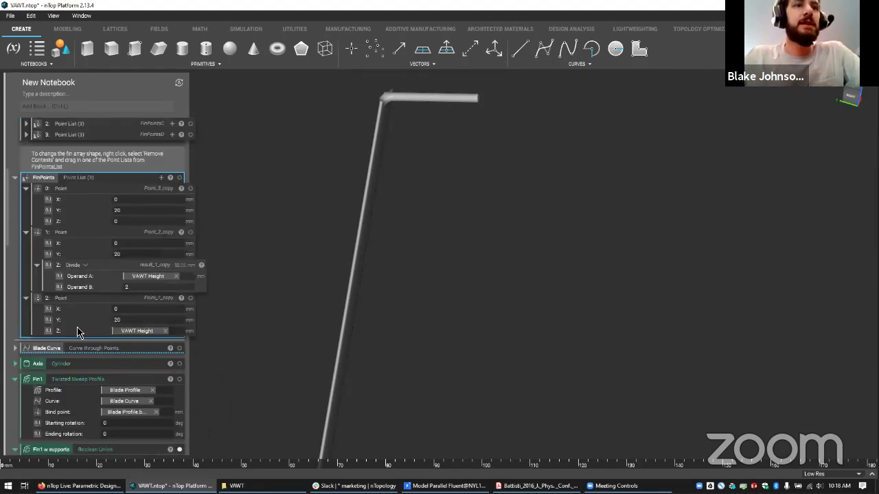
scroll(80, 331, "down", 9)
scroll(94, 320, "up", 5)
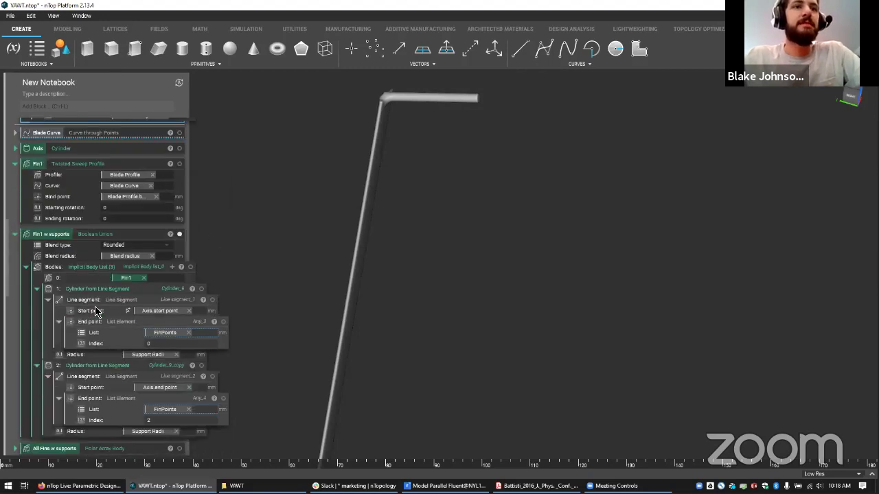
scroll(108, 254, "down", 1)
scroll(108, 262, "down", 1)
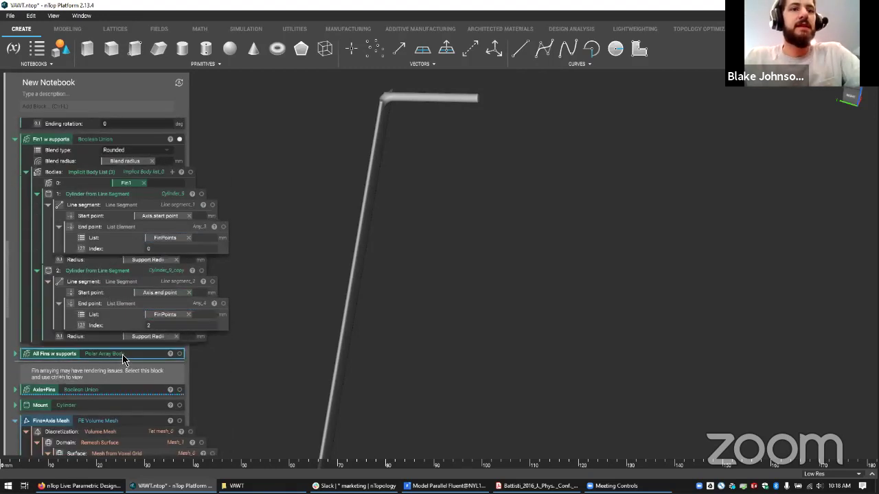
left_click(124, 357)
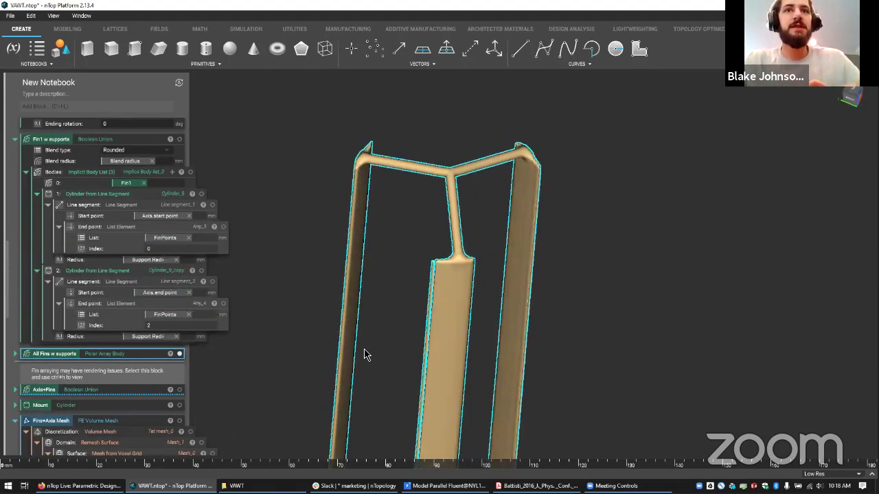
double_click(90, 354)
scroll(110, 372, "down", 2)
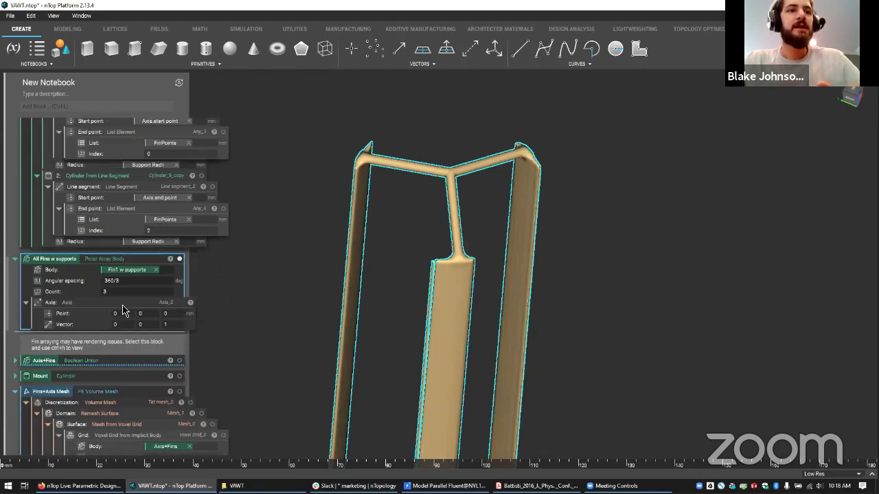
left_click(123, 311)
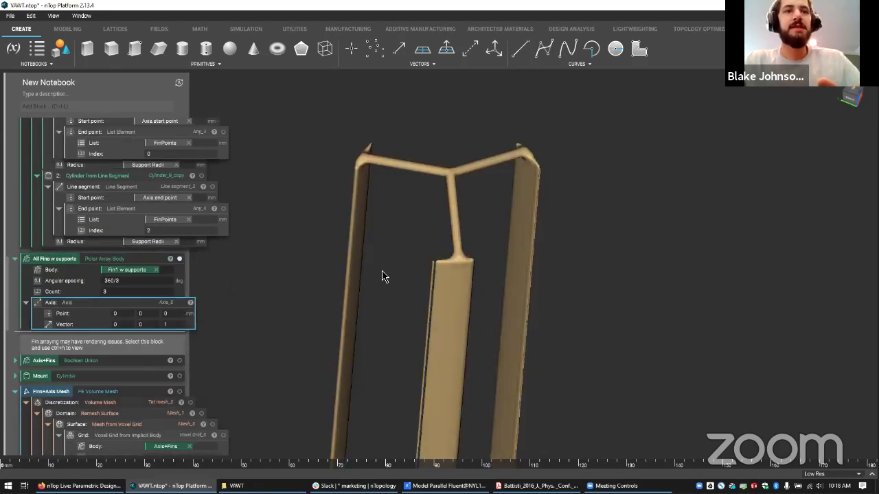
Step: Inspect the complete polar array of supported fins from several angles, up close and as a whole
right_click_drag(383, 276, 309, 232)
right_click(144, 307)
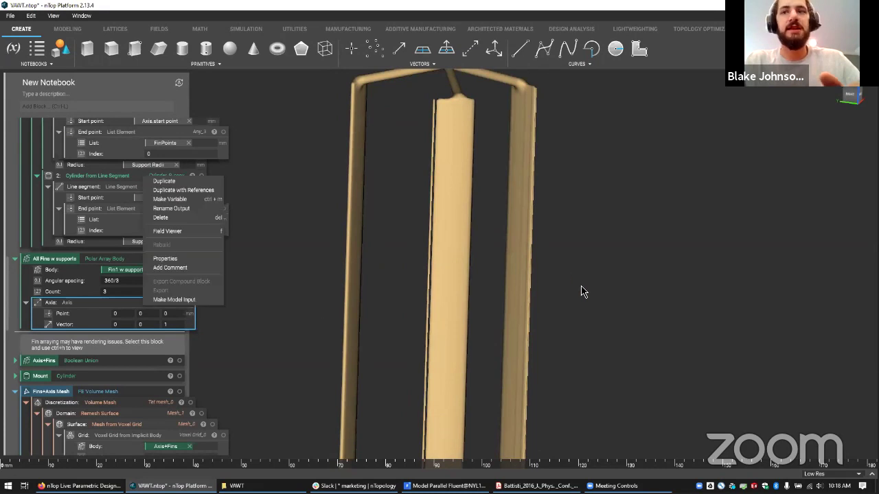
left_click(294, 320)
right_click_drag(446, 219, 493, 327)
scroll(433, 257, "down", 5)
right_click_drag(493, 335, 335, 246)
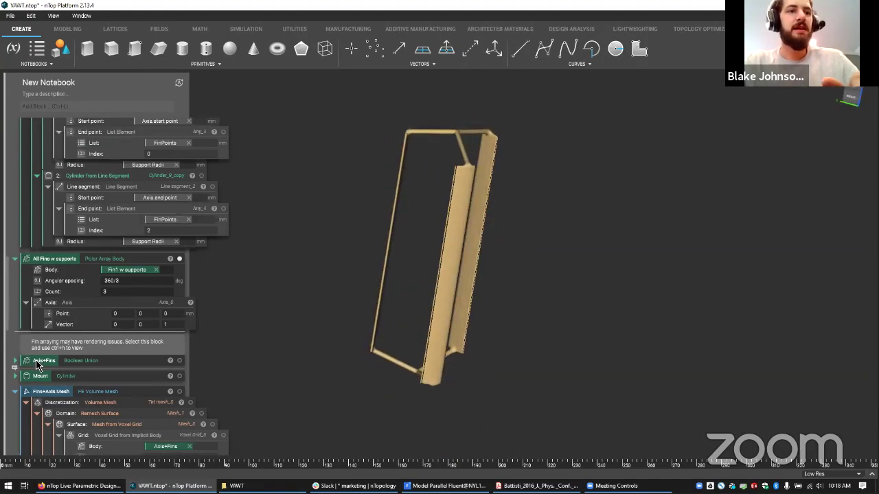
Step: Isolate the Axis+Fins Boolean union and inspect the combined turbine body
left_click(141, 362)
key("ctrl+h")
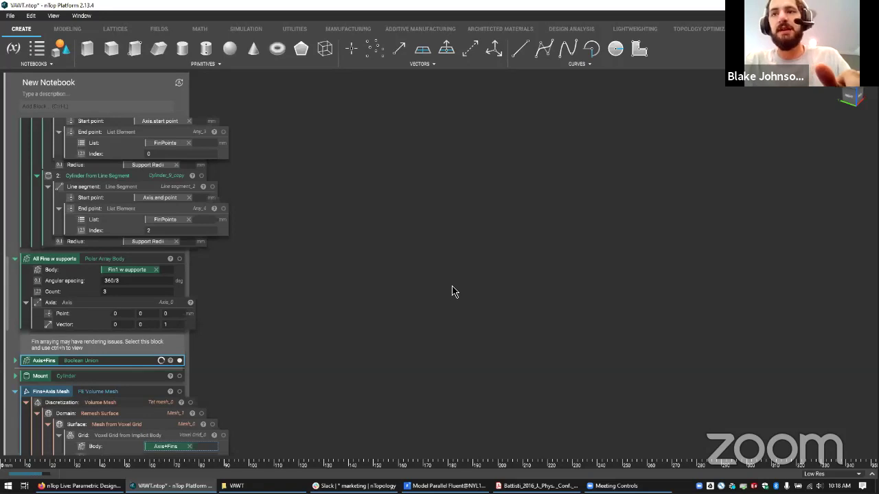
mouse_move(453, 292)
right_mouse_down()
mouse_move(529, 364)
mouse_move(577, 289)
mouse_move(512, 239)
mouse_move(486, 240)
mouse_move(478, 275)
mouse_move(462, 291)
right_mouse_up()
mouse_move(388, 343)
right_mouse_down()
mouse_move(373, 368)
mouse_move(389, 337)
mouse_move(366, 347)
mouse_move(376, 343)
right_mouse_up()
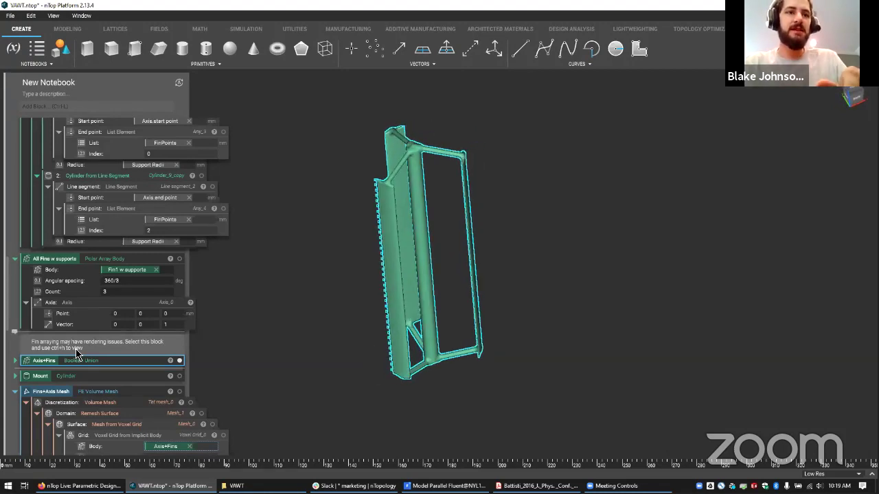
right_click_drag(448, 316, 456, 286)
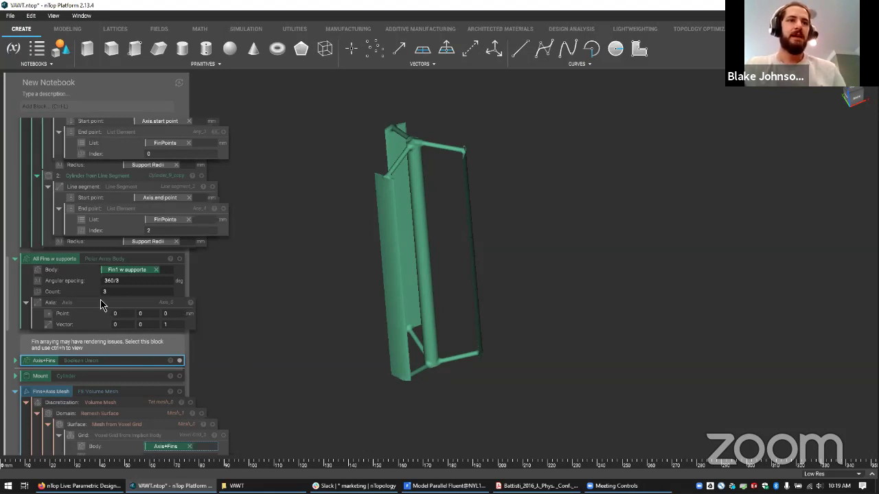
Step: Display the point lists FinPointsA, FinPointsB, FinPointsC and FinPointsD in turn to compare the four fin array designs
scroll(103, 302, "up", 6)
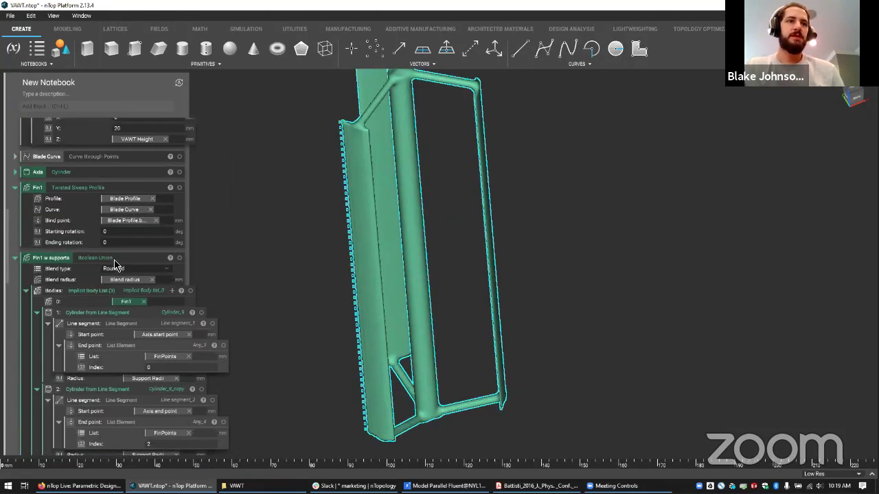
left_click(116, 263)
scroll(116, 262, "up", 8)
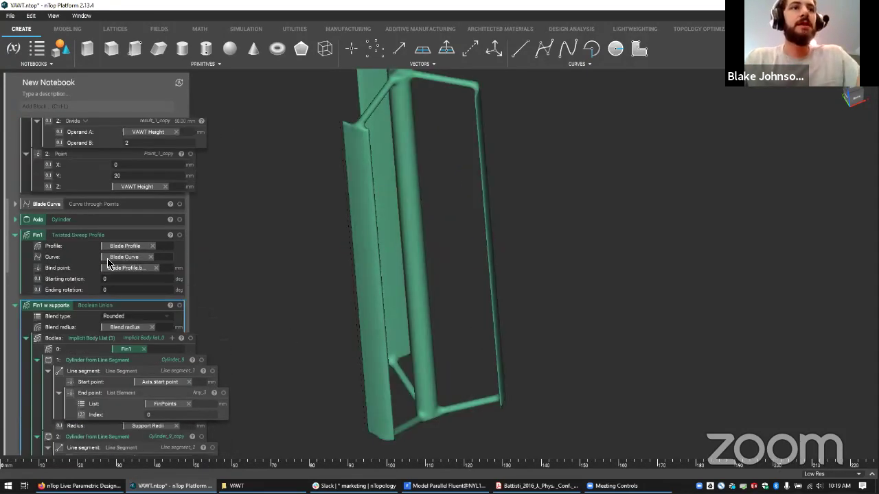
left_click(190, 195)
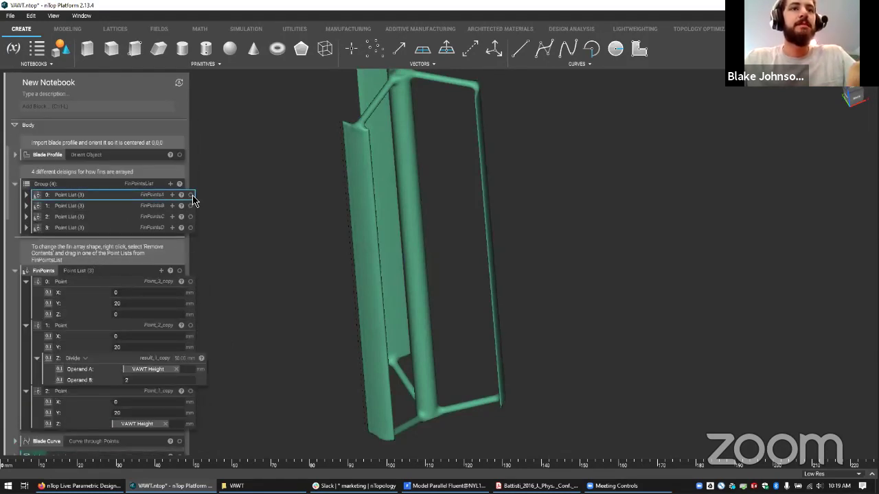
left_click(191, 216)
left_click(190, 227)
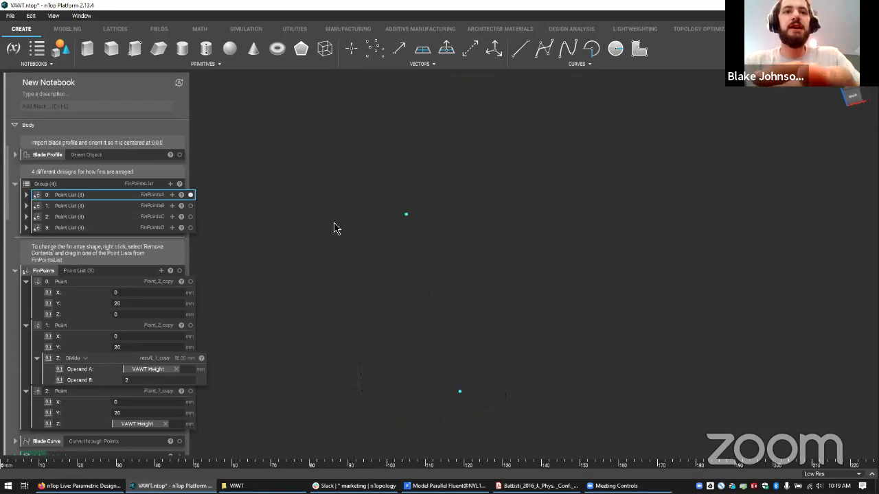
left_click(152, 209)
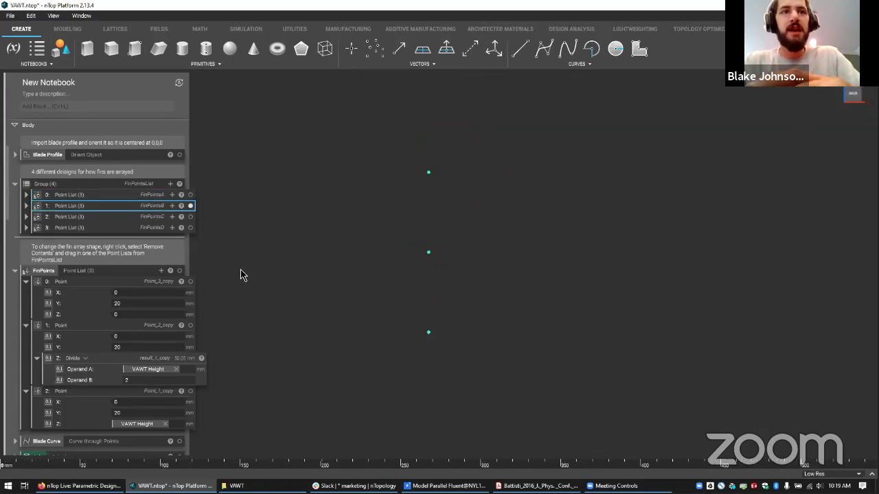
left_click(78, 218)
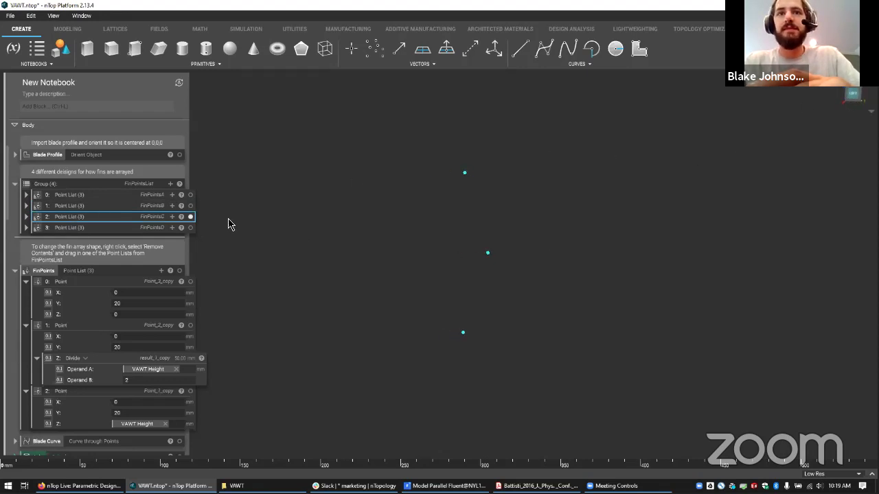
left_click(129, 229)
left_click(141, 216)
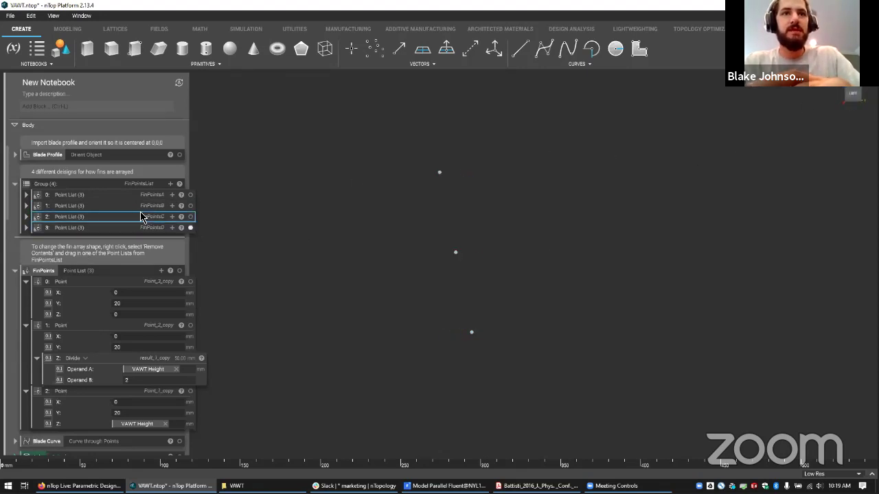
left_click(143, 209)
left_click(144, 197)
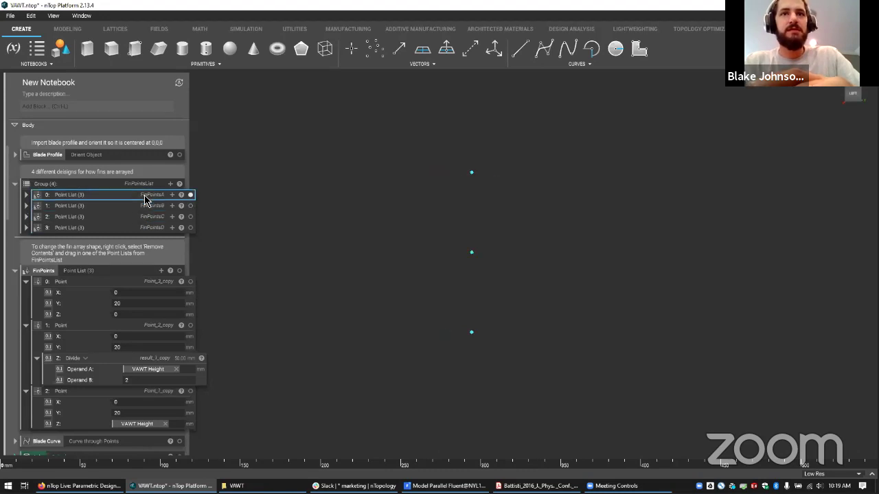
Step: Examine the comment on changing the fin array shape and the points in the FinPoints list
scroll(143, 241, "down", 2)
scroll(146, 237, "up", 3)
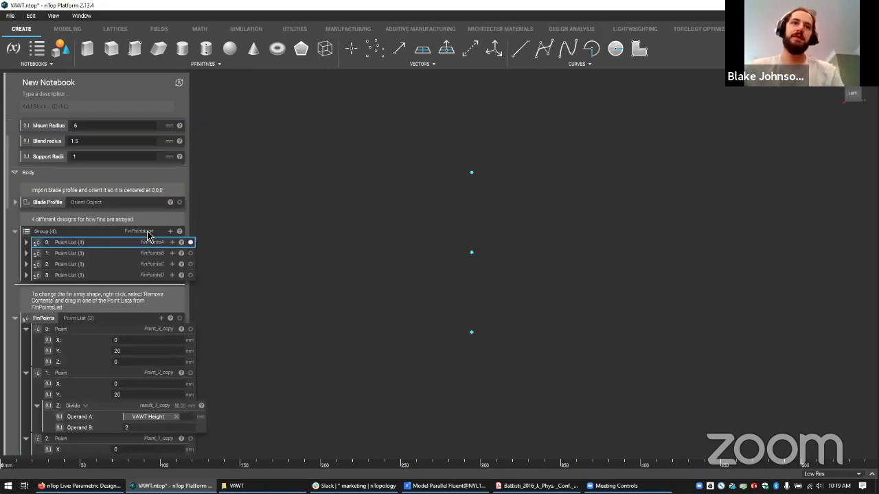
scroll(152, 248, "down", 1)
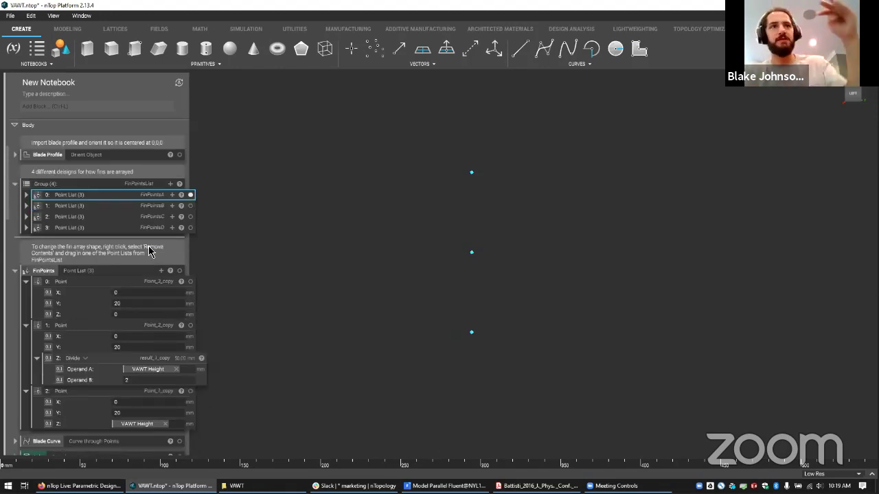
scroll(150, 250, "down", 1)
left_click(124, 248)
scroll(130, 249, "up", 1)
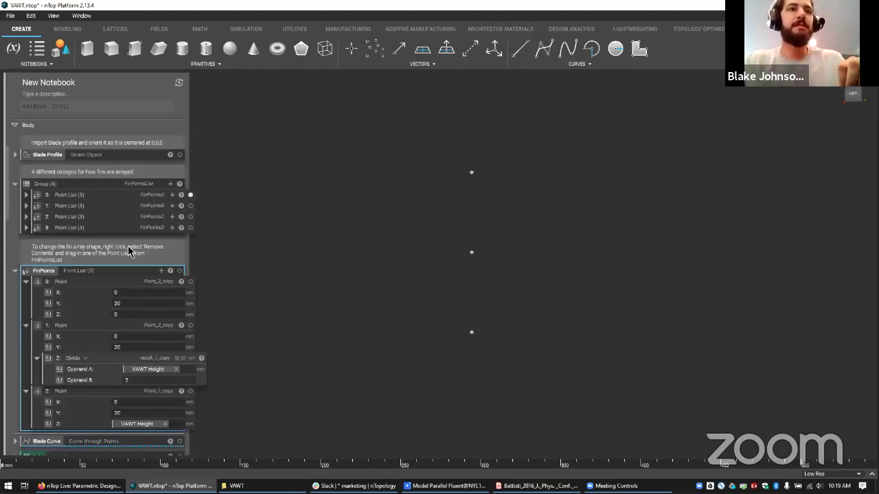
mouse_move(114, 232)
left_mouse_down()
mouse_move(128, 223)
mouse_move(129, 233)
left_mouse_up()
scroll(114, 252, "down", 2)
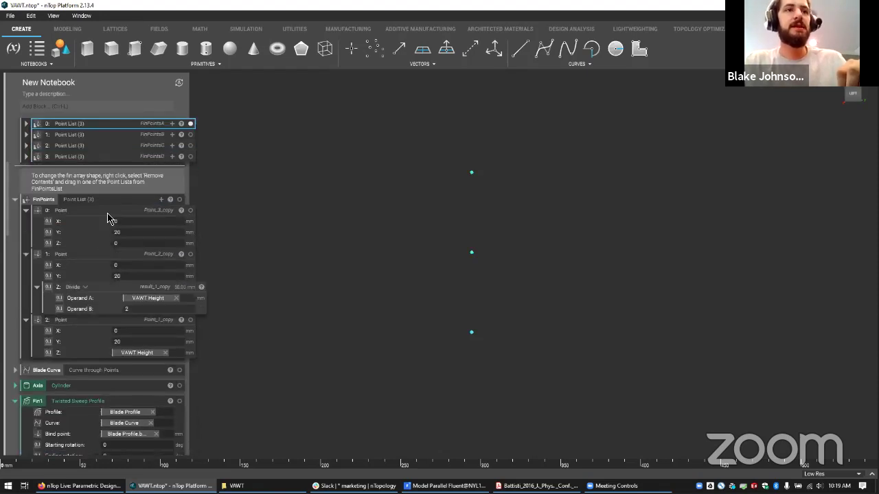
Step: Trace where FinPoints feeds the Fin1 w supports union and isolate the Blade Curve through those points
scroll(104, 226, "down", 4)
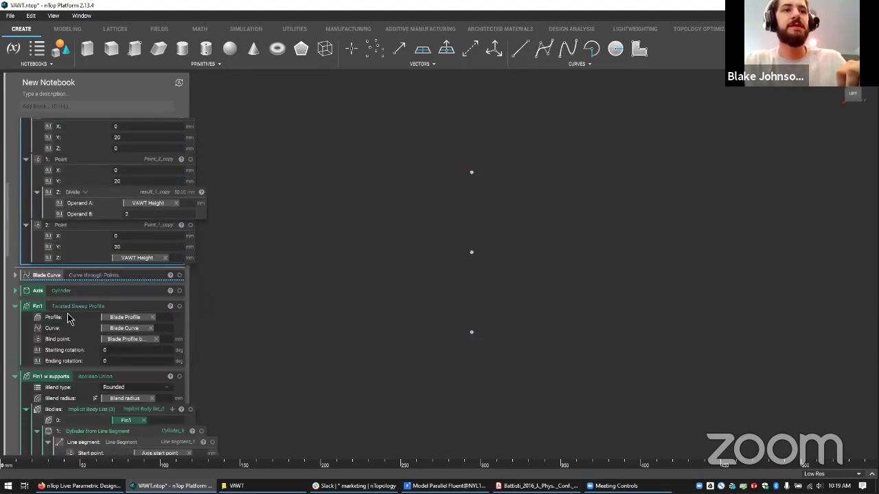
scroll(80, 268, "up", 1)
scroll(84, 275, "down", 3)
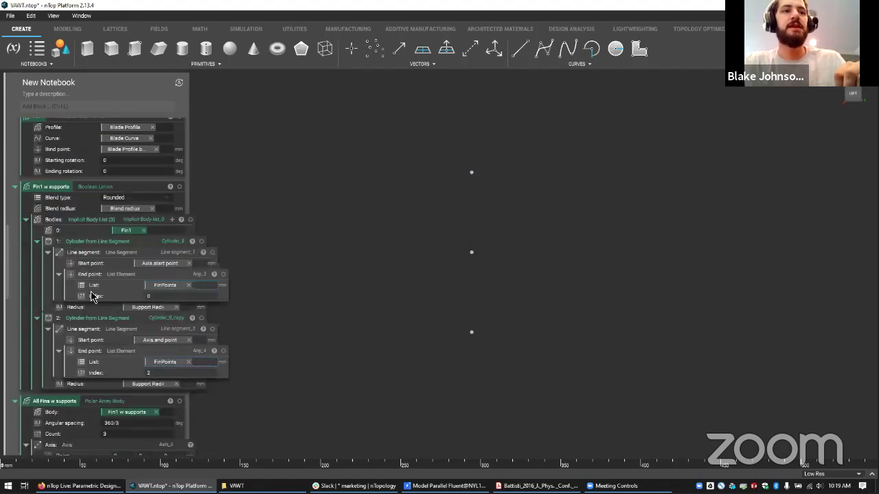
scroll(92, 295, "up", 3)
scroll(92, 297, "up", 2)
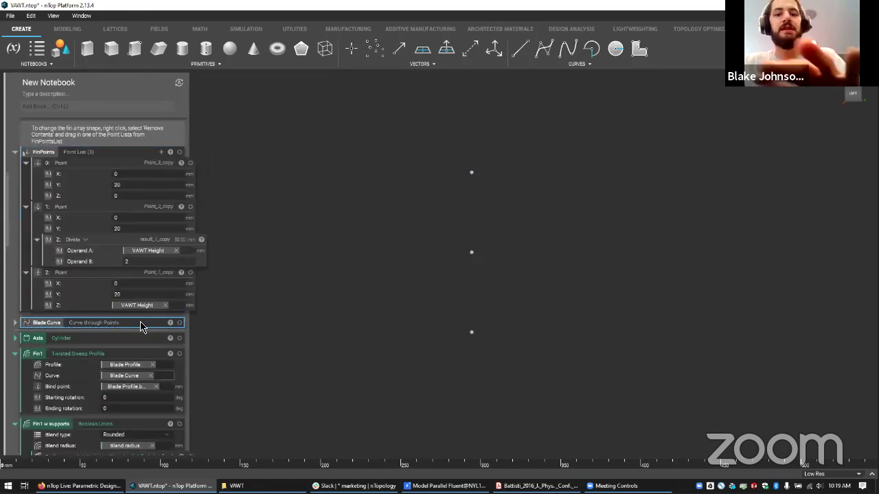
key("i")
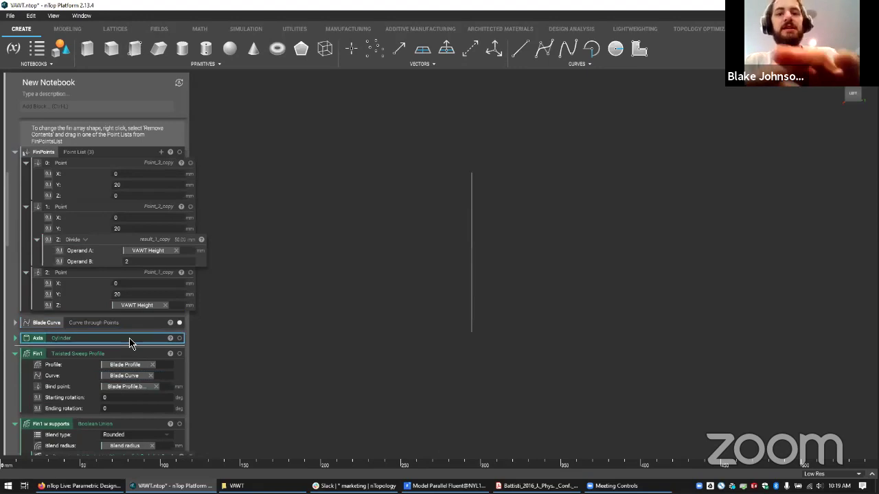
Step: Isolate the Fin1 twisted sweep, view it at an angle, and display the FinPoints list together with it
left_click(131, 338)
left_click(128, 357)
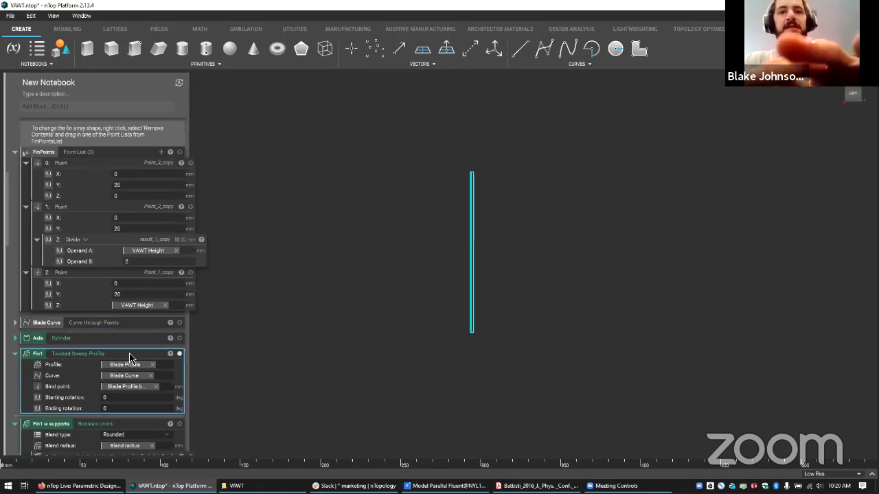
right_click_drag(251, 317, 243, 413)
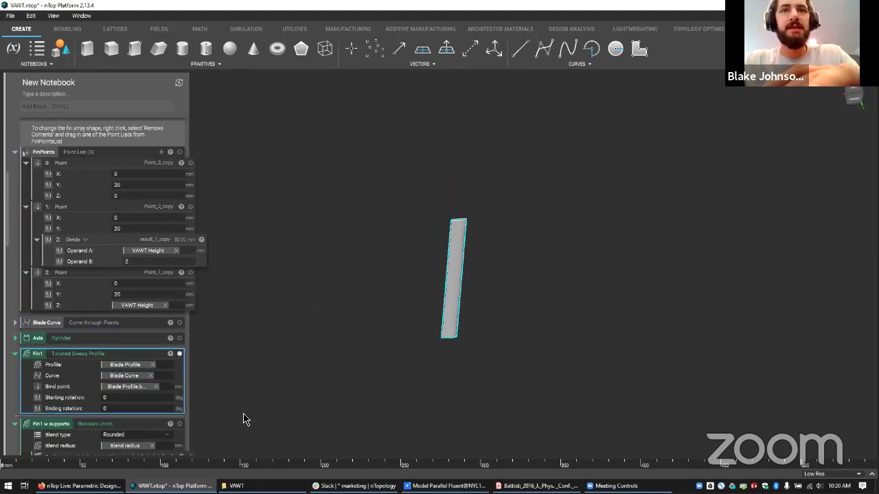
scroll(95, 247, "up", 2)
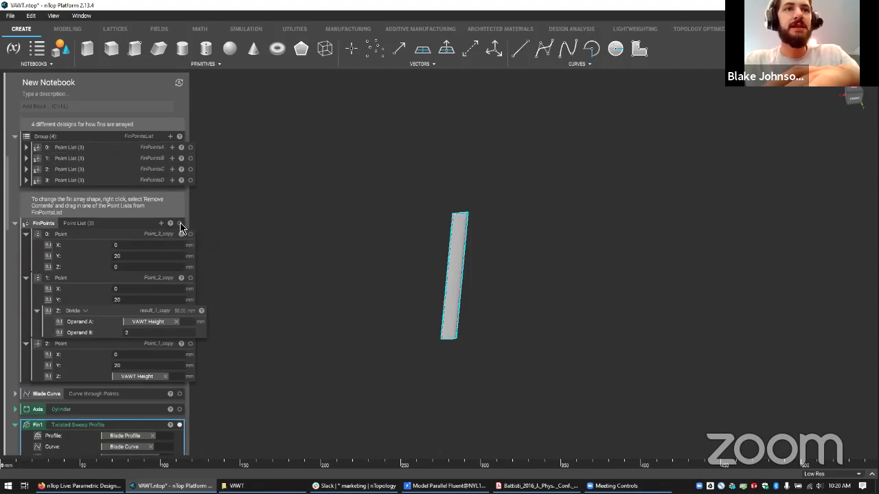
left_click(180, 223)
left_click(105, 227)
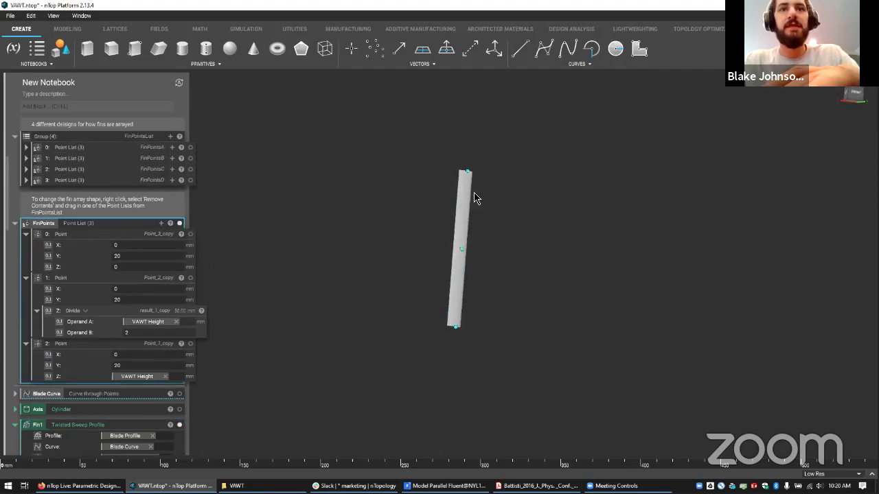
Step: Isolate the Fin1 w supports union, inspect it at an angle, and display the Axis cylinder with it
scroll(49, 420, "down", 3)
left_click(55, 356)
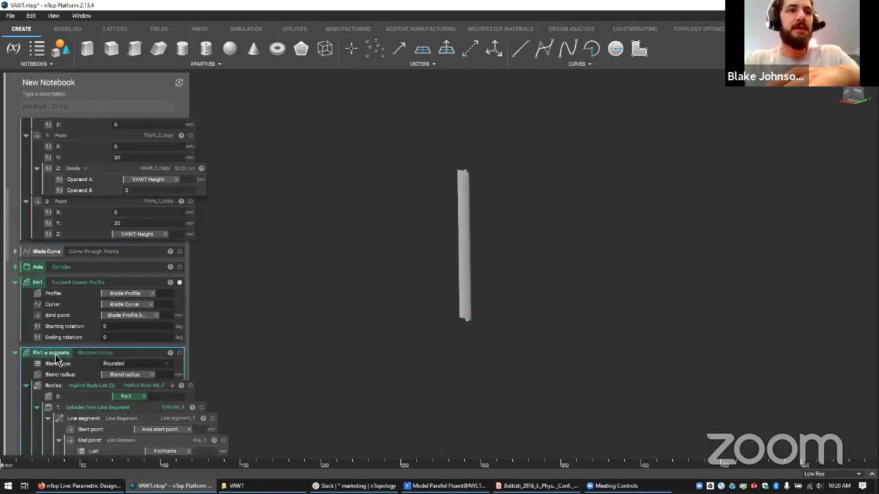
right_click_drag(419, 355, 441, 402)
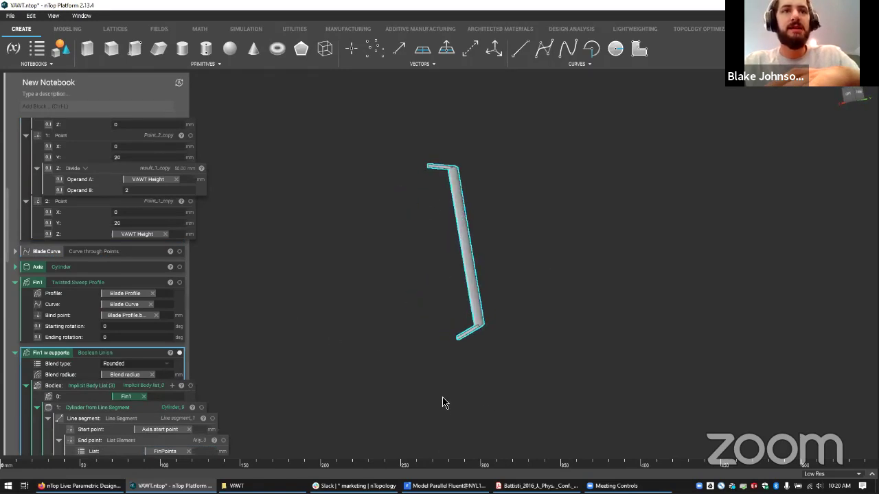
left_click(180, 267)
Step: Isolate the All Fins w supports polar array and inspect it from several angles
scroll(114, 373, "down", 3)
left_click(93, 427)
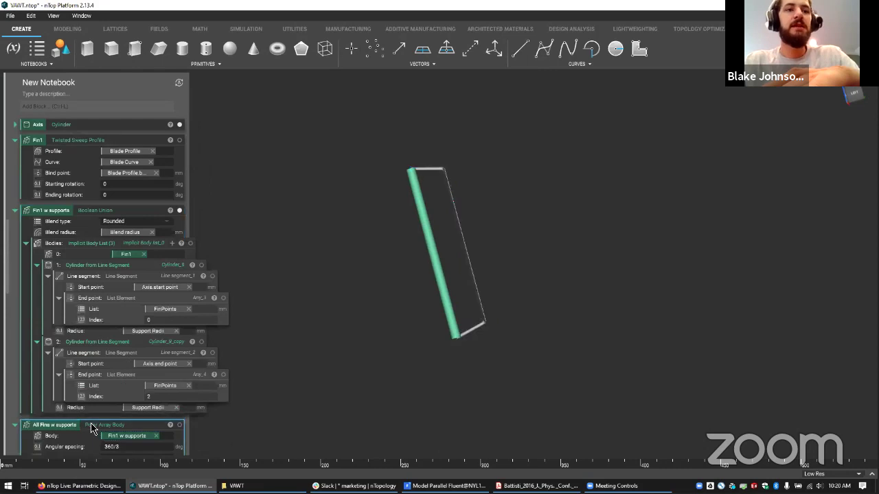
key("i")
right_click_drag(528, 285, 479, 269)
right_click_drag(417, 267, 511, 123)
Step: Isolate the Axis+Fins Boolean union and view the combined body from another angle
scroll(82, 357, "down", 3)
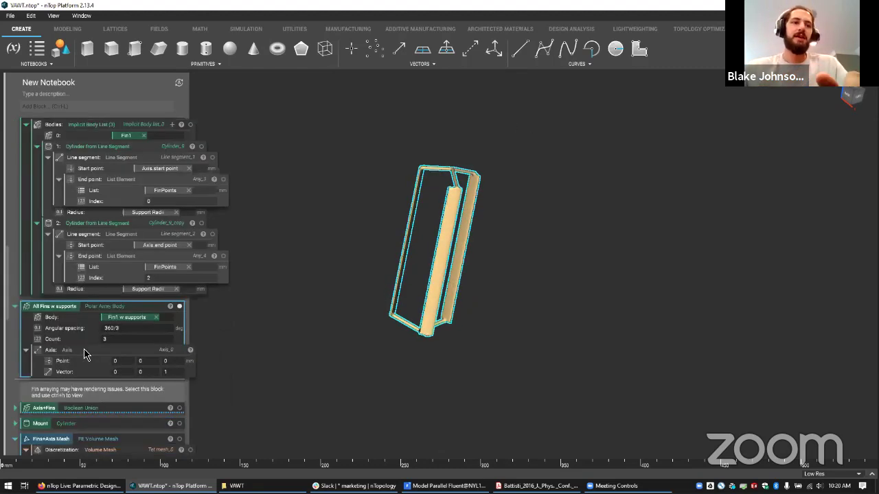
left_click(110, 391)
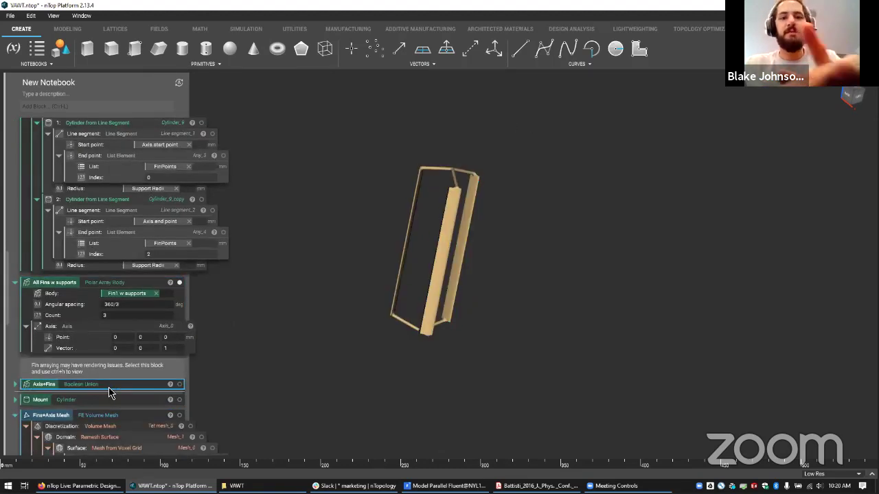
right_click_drag(545, 378, 499, 341)
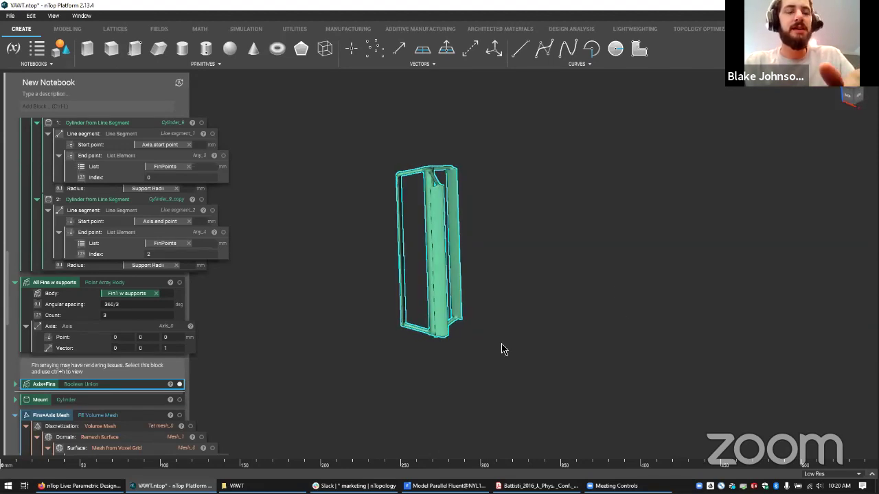
Step: Display the Mount cylinder together with the Axis+Fins body and view where they meet
left_click(114, 401)
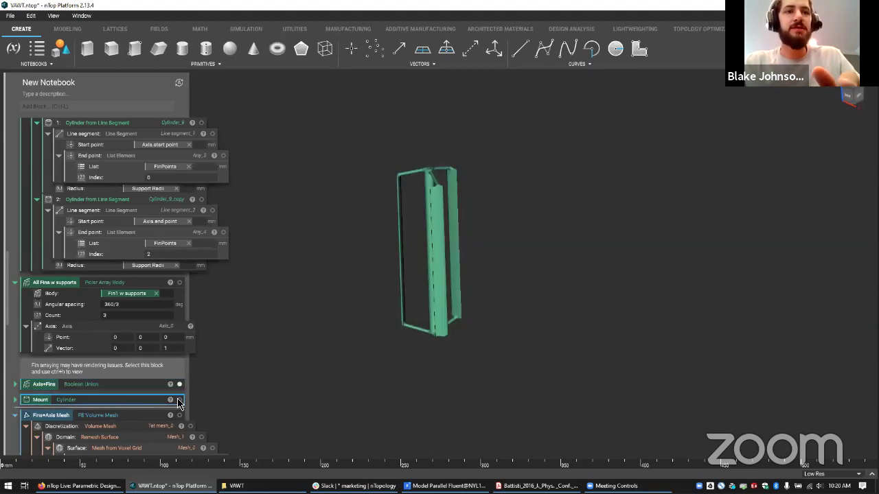
left_click(180, 400)
right_click_drag(524, 390, 497, 320)
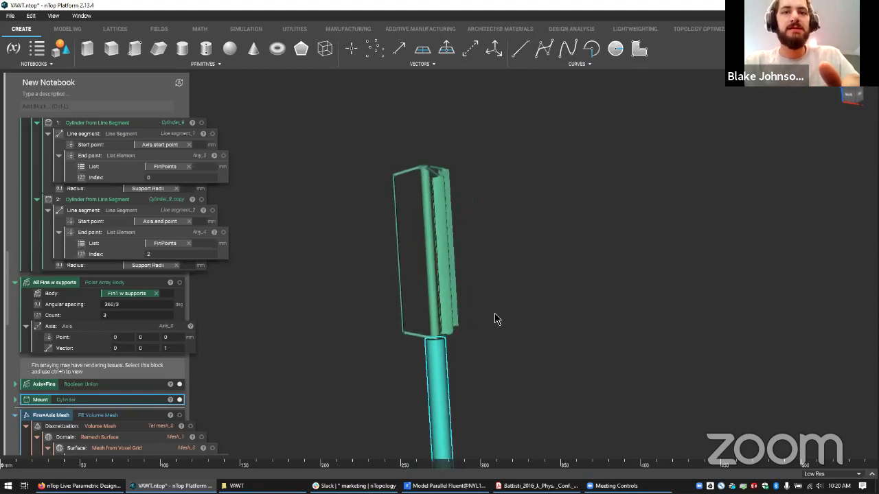
left_click(465, 392)
right_click_drag(480, 365, 487, 332)
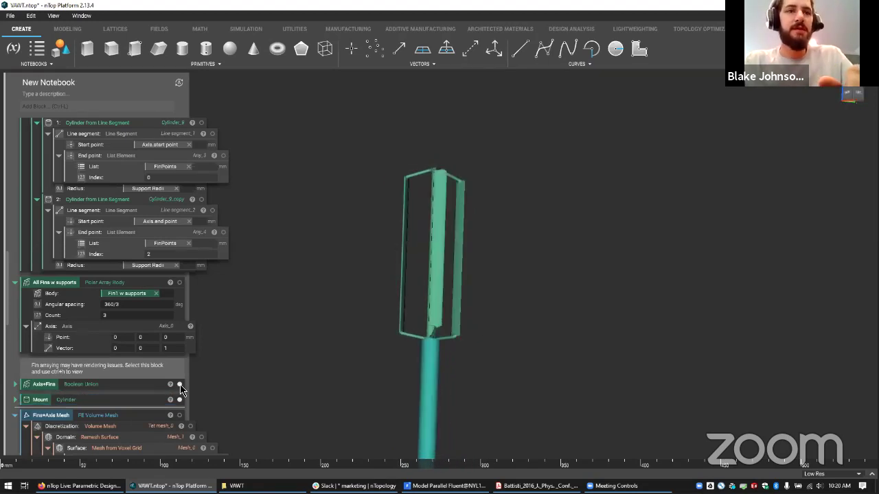
Step: Inspect the complete turbine on its mount, both as a whole and up close
left_click(138, 401)
right_click_drag(617, 331, 505, 373)
scroll(508, 394, "down", 3)
left_click(466, 389)
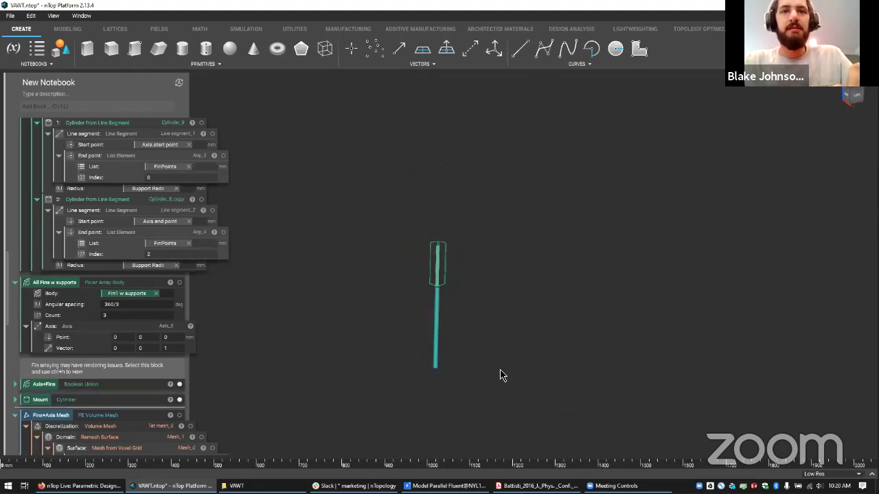
middle_click_drag(501, 370, 474, 314)
scroll(448, 308, "up", 5)
middle_click_drag(425, 281, 519, 372)
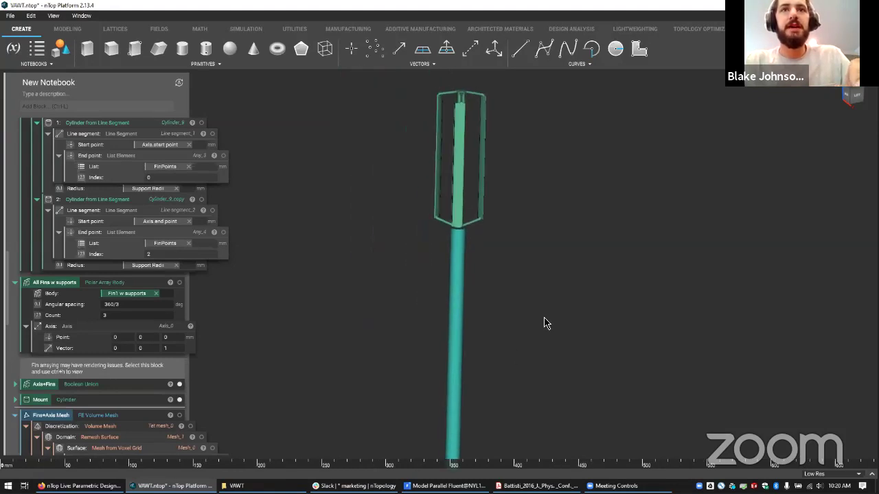
scroll(543, 322, "down", 3)
right_click_drag(543, 322, 474, 319)
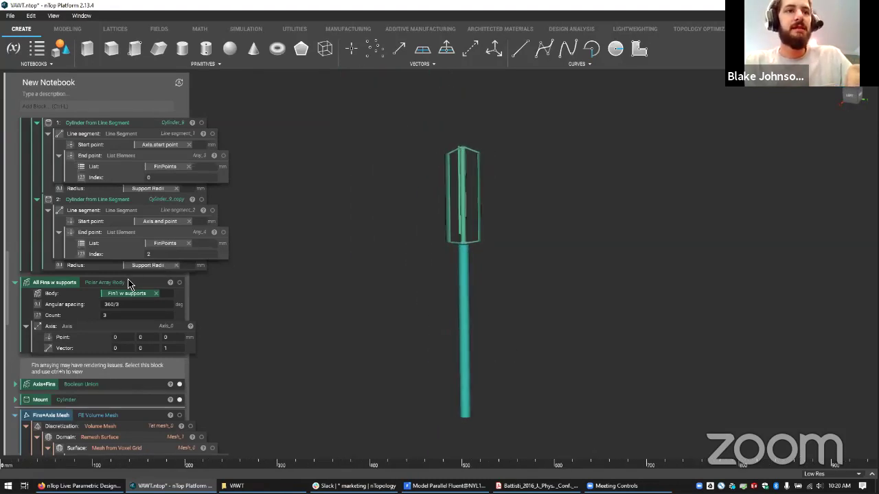
Step: Highlight the Axis+Fins Boolean union and examine its fins, supports and axis up close
left_click(118, 384)
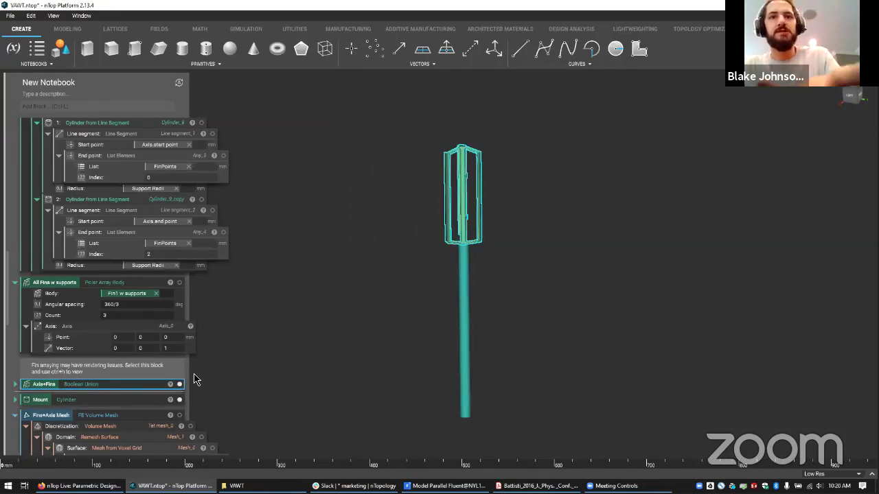
left_click(457, 314)
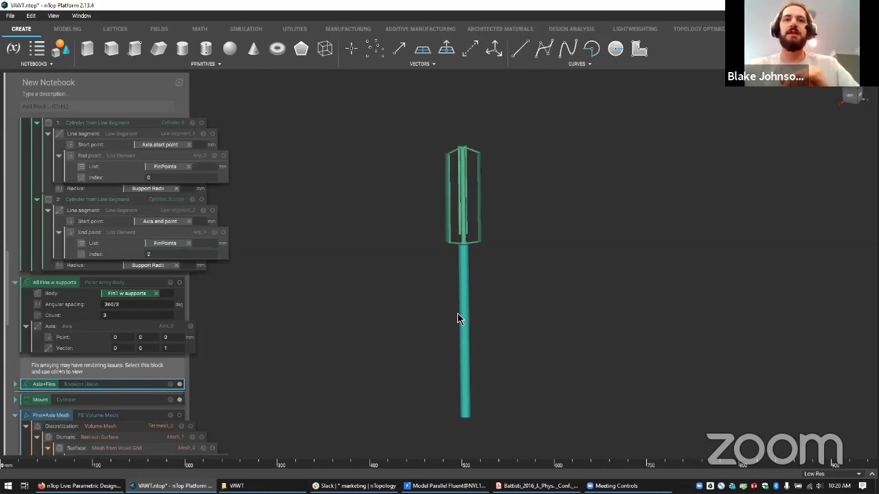
scroll(426, 193, "up", 5)
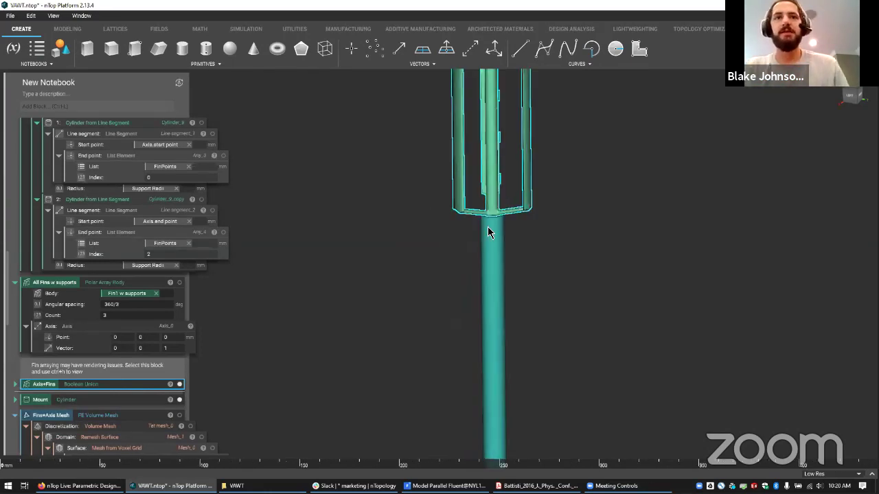
middle_click_drag(507, 188, 465, 425)
right_click_drag(465, 430, 470, 413)
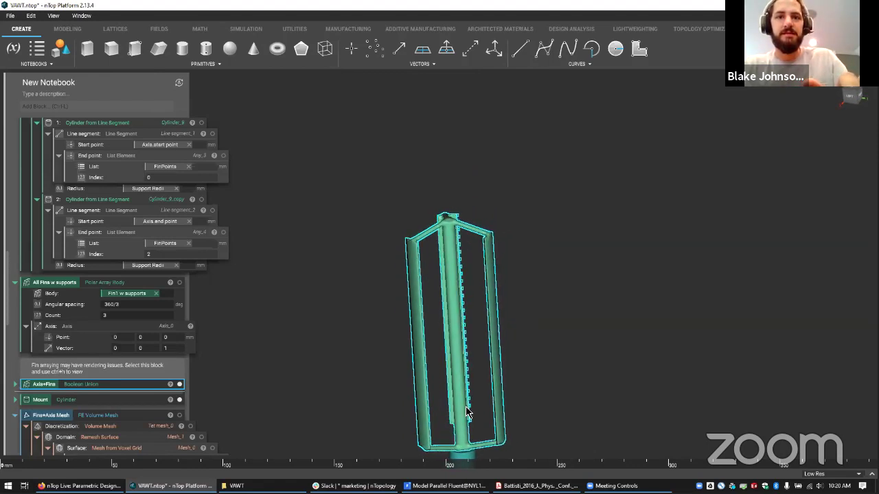
left_click(156, 392)
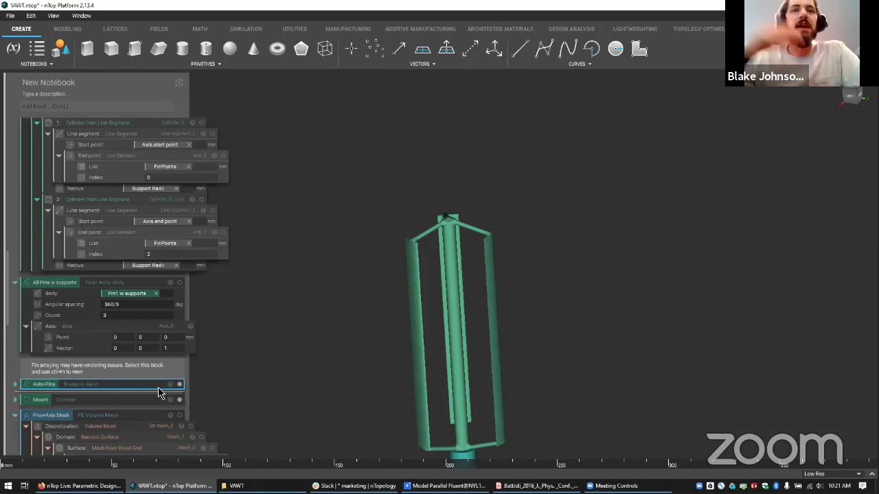
left_click(360, 350)
scroll(279, 316, "up", 3)
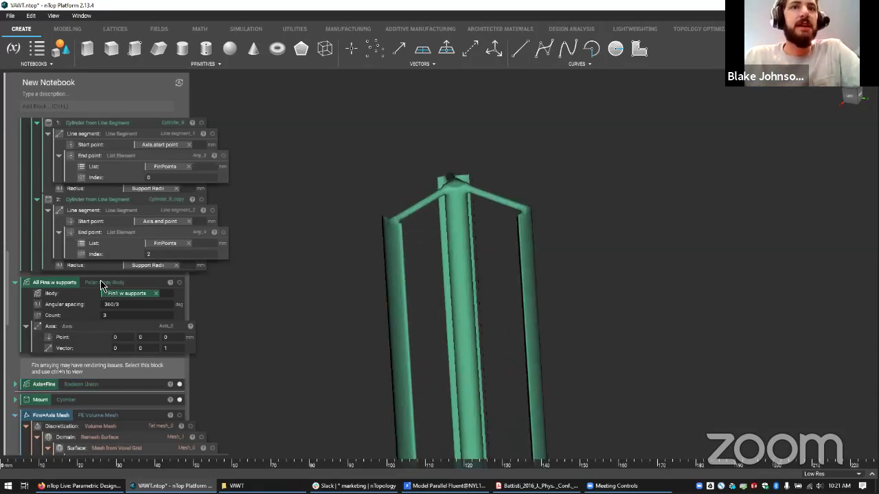
Step: Review the FinPoints list, consult the Darrieus VAWT variants in Figure 1 of the PDF in Acrobat Reader, and return to nTop Platform
scroll(101, 283, "up", 10)
scroll(101, 282, "down", 1)
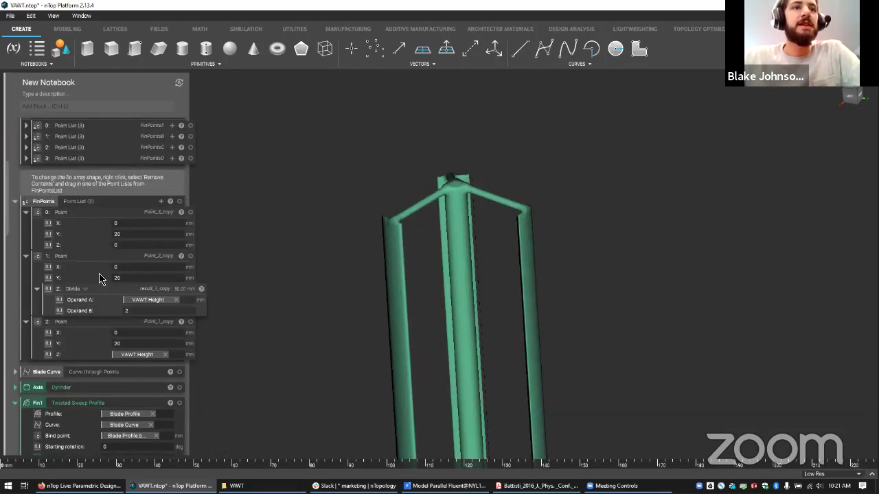
left_click(104, 205)
right_click_drag(517, 277, 550, 210)
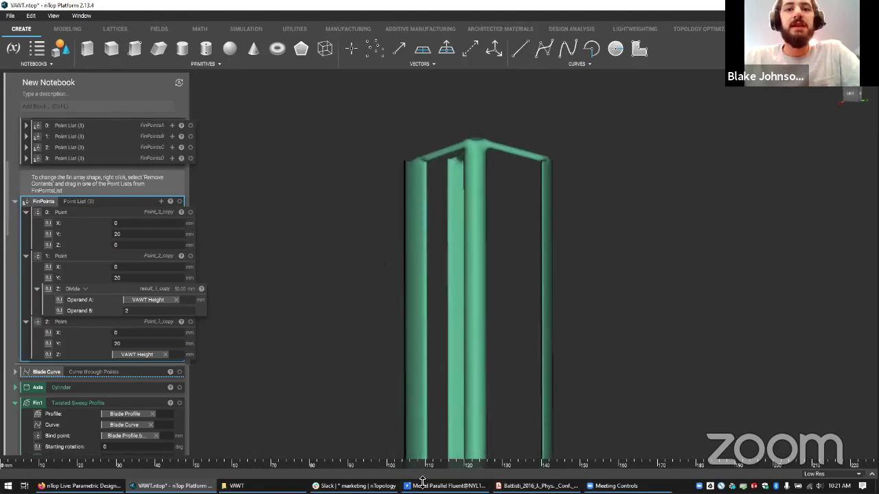
left_click(536, 486)
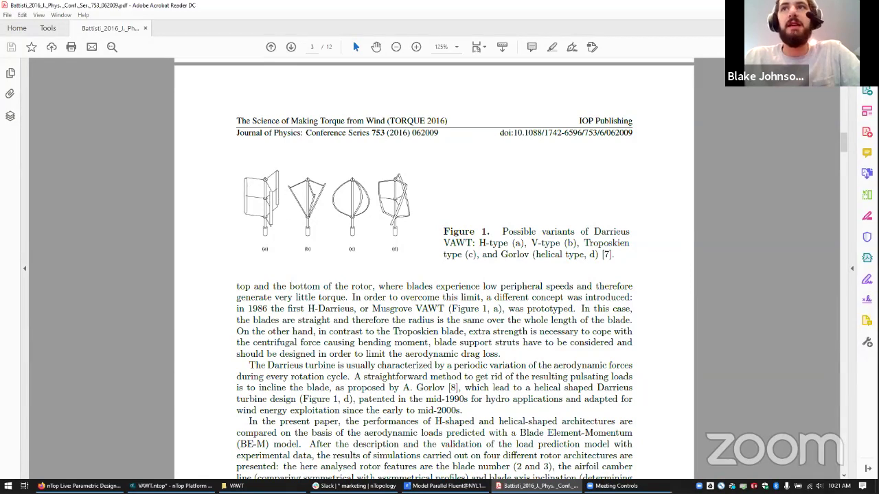
key("alt+Tab")
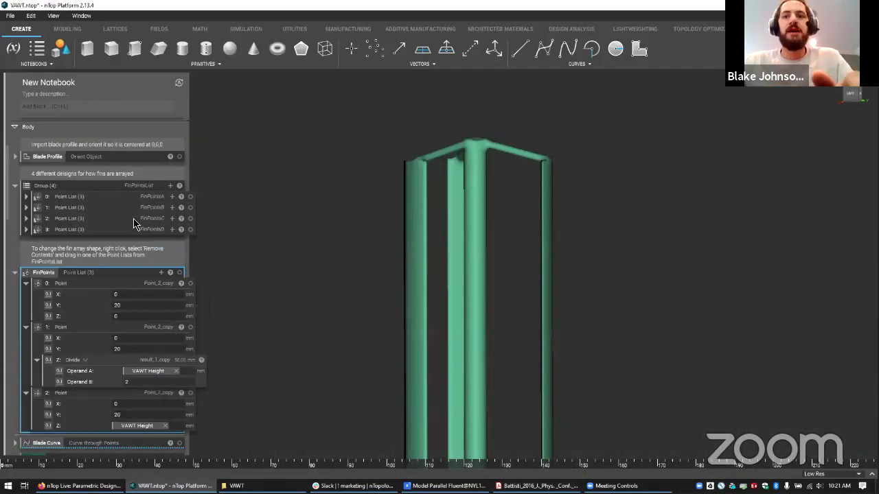
Step: Remove the contents of FinPoints, delete the removed point list, and fill FinPoints with the FinPointsB list
left_click(104, 199)
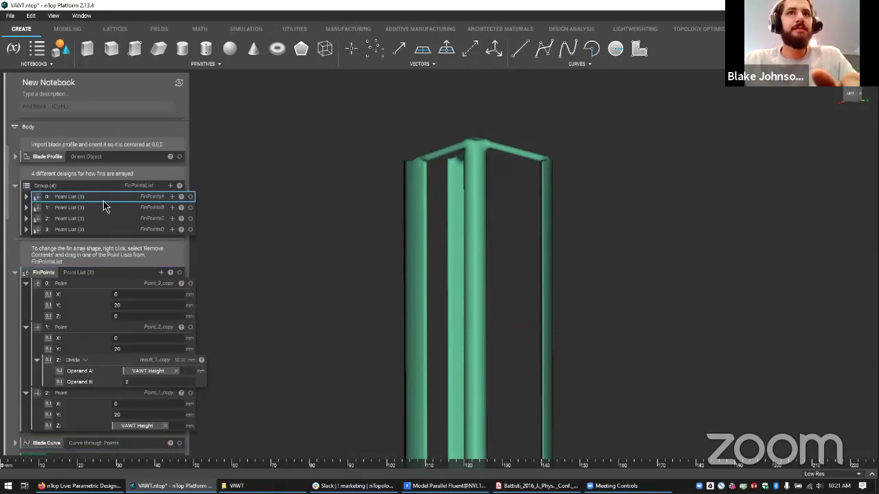
right_click(104, 271)
left_click(134, 124)
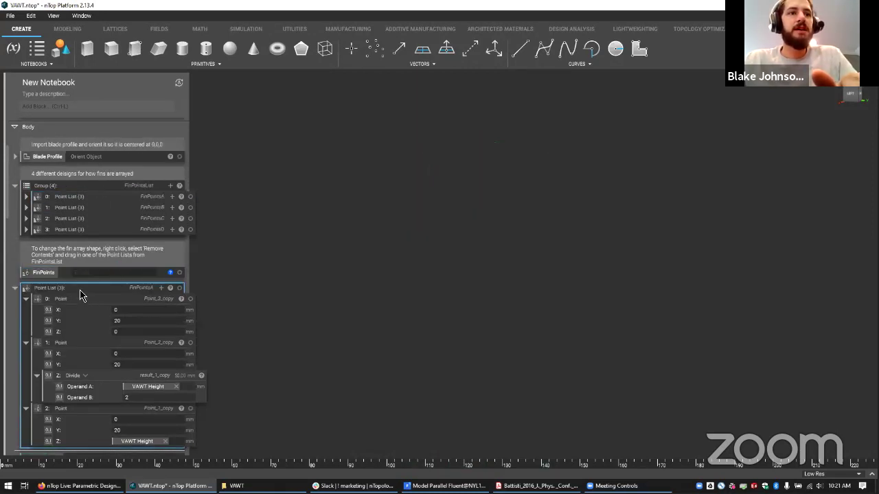
key("Delete")
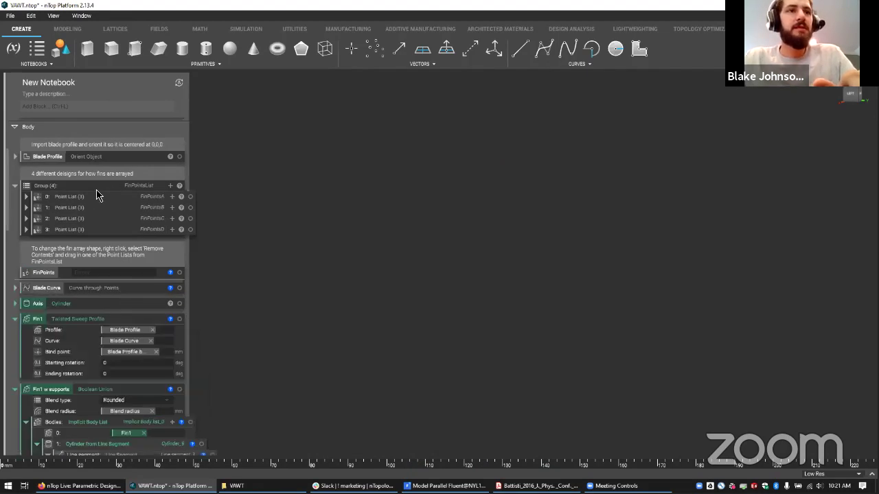
left_click(96, 209)
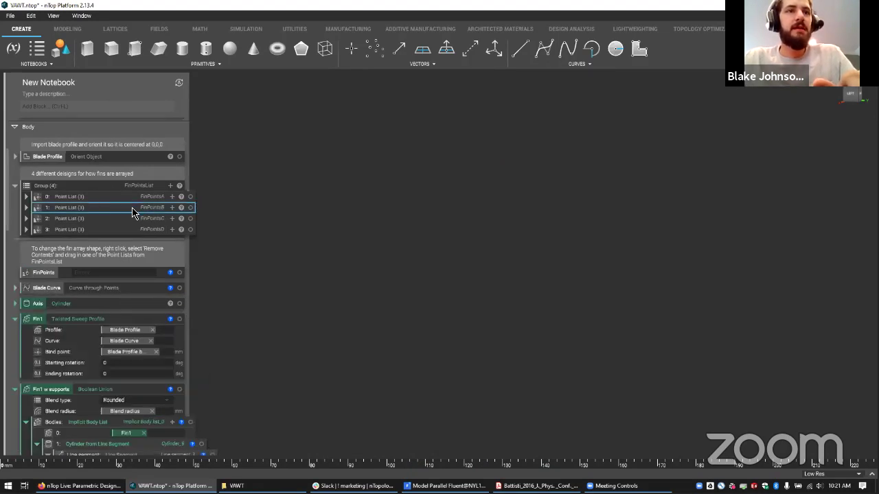
left_click_drag(122, 211, 130, 281)
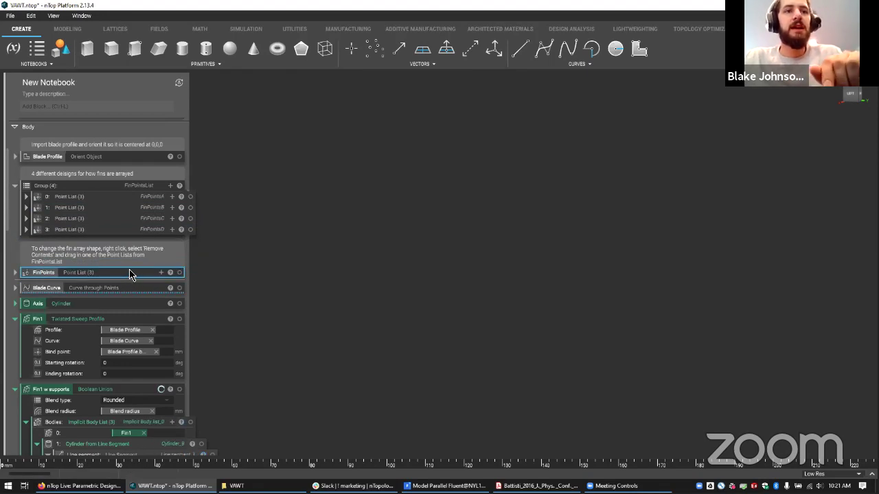
Step: Review how FinPoints feeds the support cylinders in Fin1 w supports and the All Fins w supports polar array
scroll(133, 367, "down", 3)
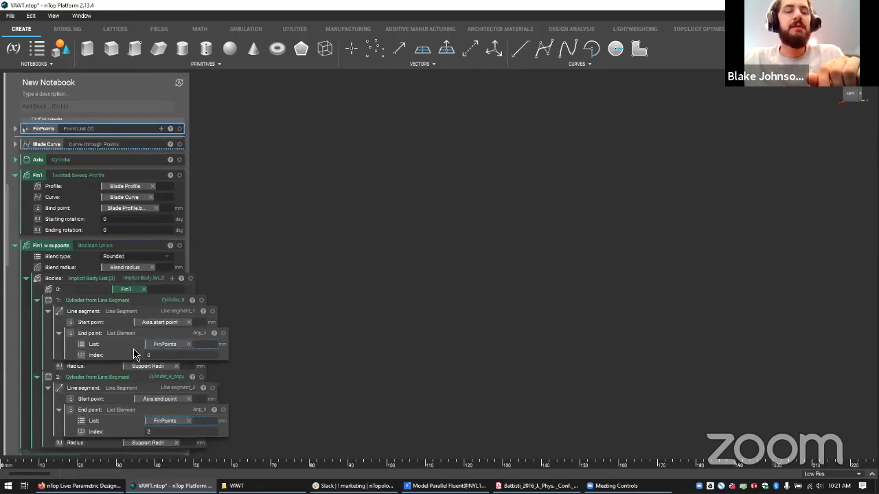
scroll(135, 355, "down", 2)
scroll(134, 351, "up", 3)
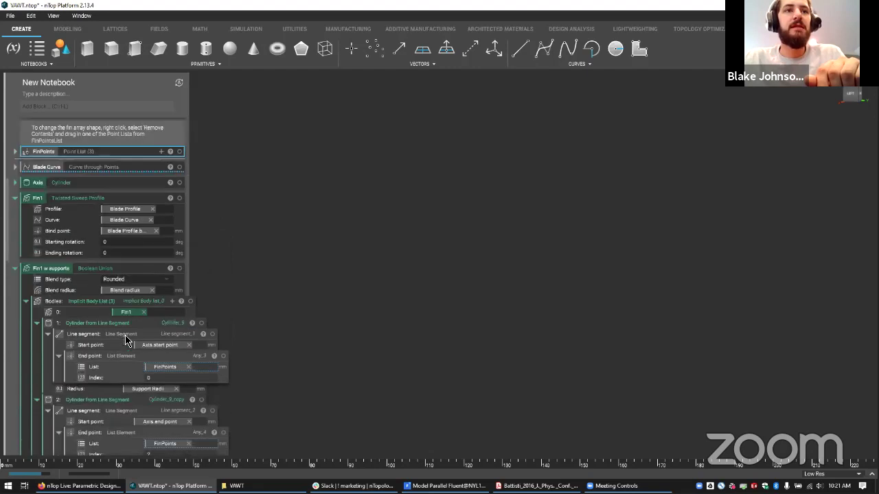
scroll(125, 339, "up", 1)
scroll(104, 328, "down", 3)
scroll(106, 328, "down", 1)
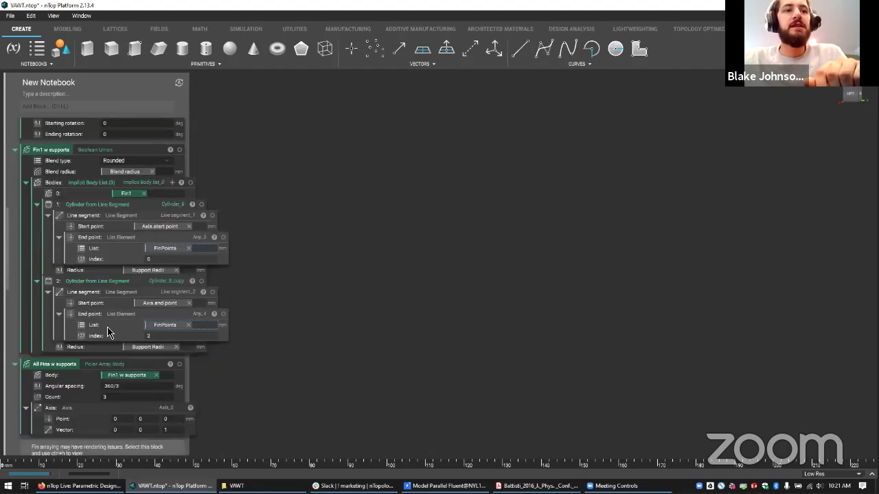
left_click(112, 363)
scroll(450, 338, "down", 2)
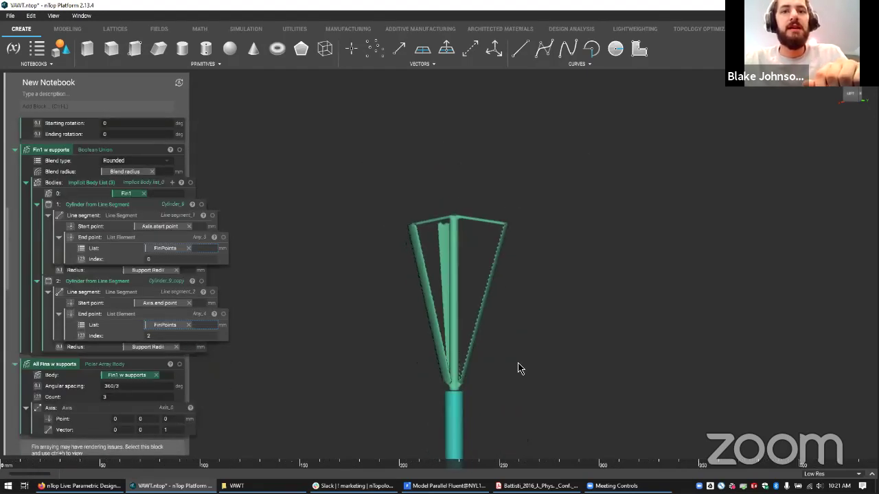
Step: Inspect the reshaped fin array from several sides and review the Axis+Fins, Mount and Fins+Axis Mesh blocks
right_click_drag(477, 353, 408, 373)
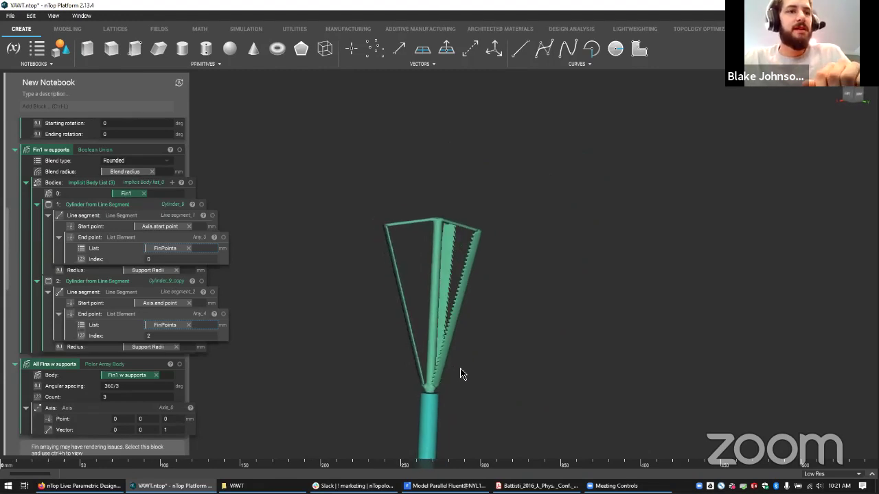
scroll(114, 310, "down", 3)
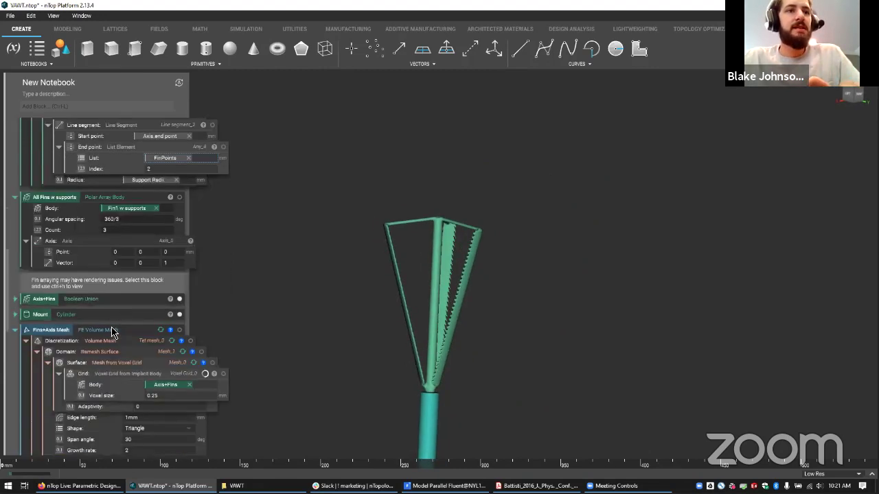
scroll(114, 310, "down", 2)
right_click_drag(430, 333, 626, 375)
right_click_drag(520, 298, 492, 234)
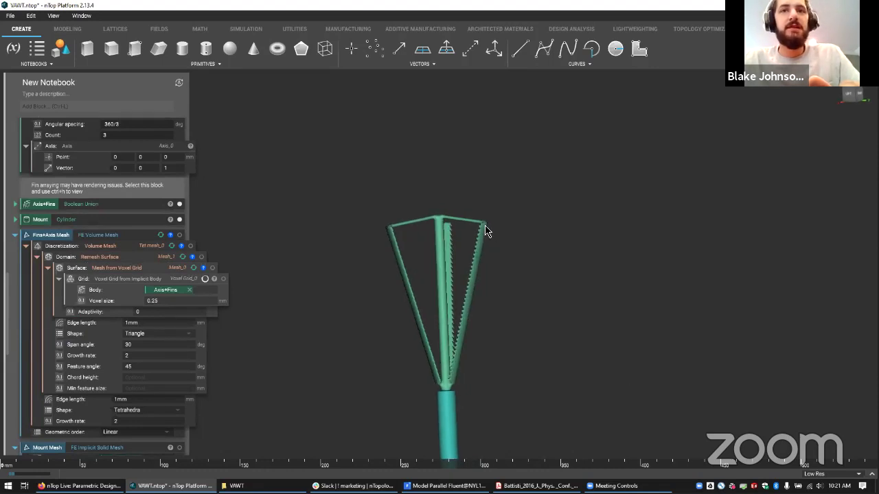
Step: Refresh the display of the Axis+Fins Boolean union and examine its slanted fins and supports up close
left_click(88, 206)
key("ctrl+h")
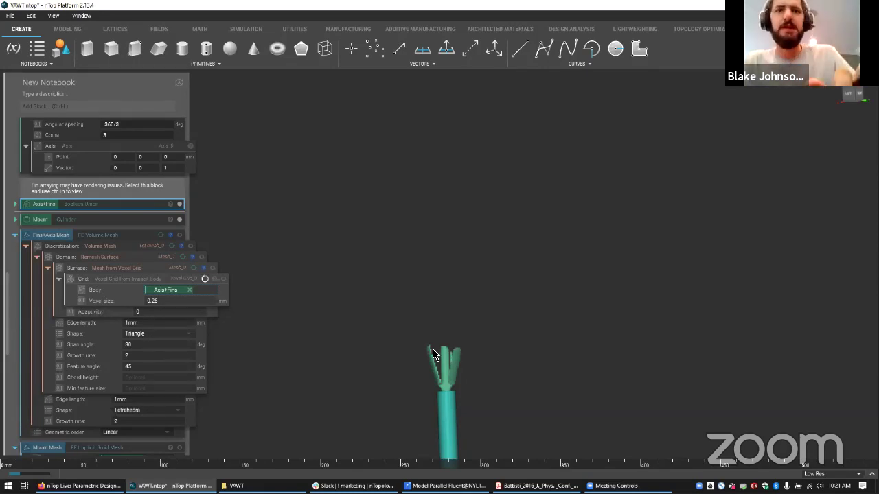
scroll(447, 353, "up", 2)
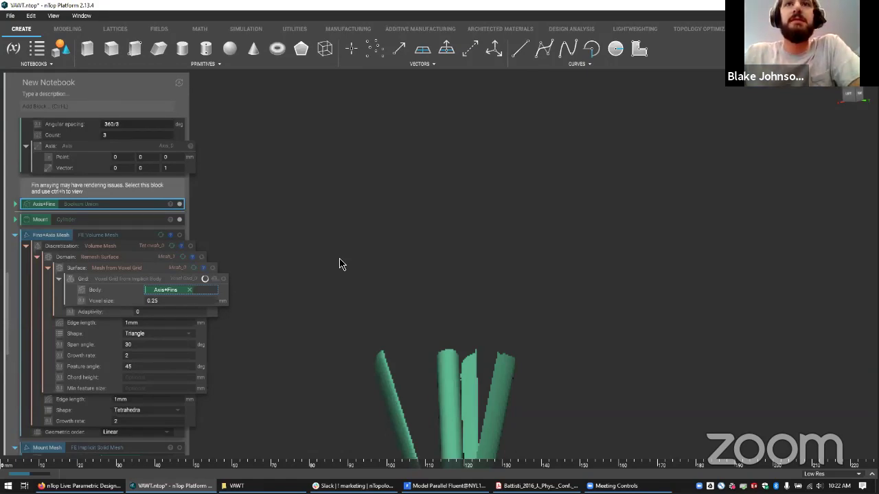
scroll(339, 264, "up", 3)
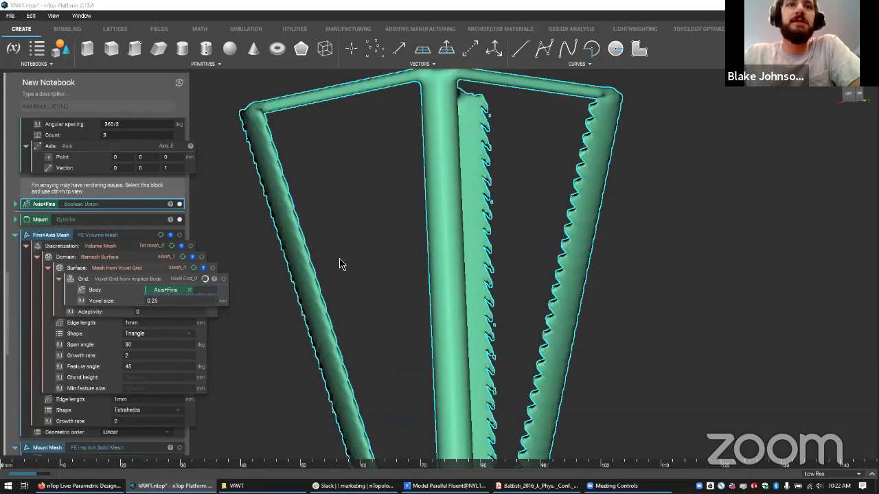
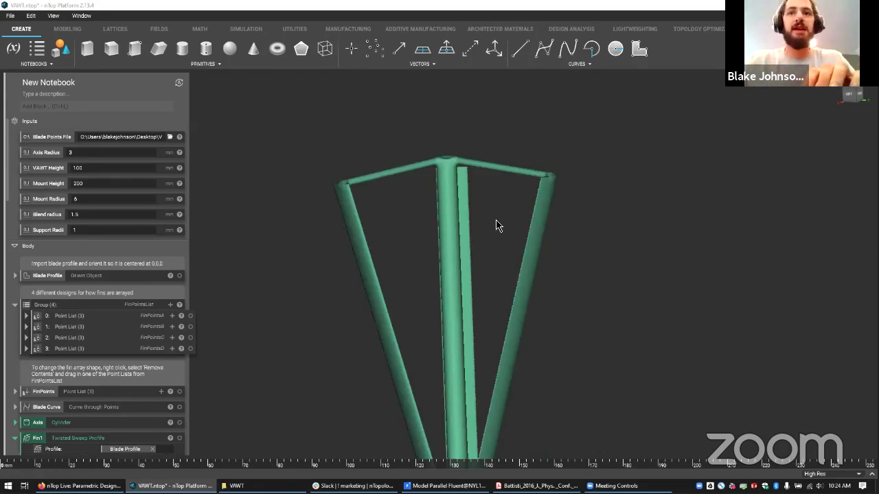
Step: Examine the high-resolution fins from other angles, view the turbine mesh in Fluent, and return to nTop Platform
right_click_drag(499, 226, 539, 314)
right_click_drag(555, 257, 451, 414)
key("alt+Tab")
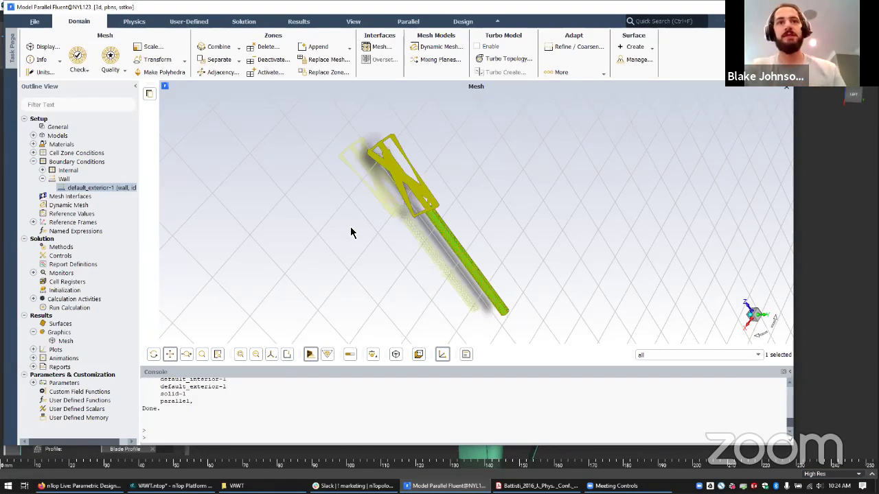
key("alt+Tab")
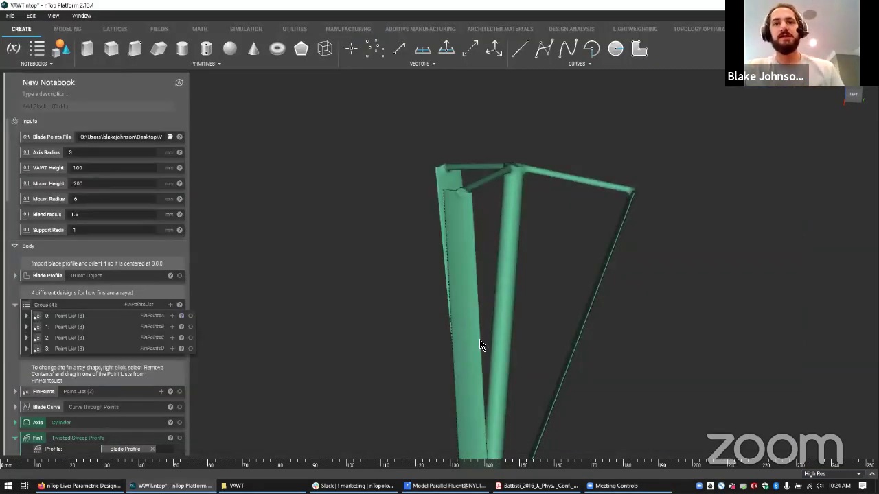
Step: Inspect the whole mounted turbine and its notebook blocks, revisit the mesh in Fluent, and return to nTop Platform
right_click_drag(480, 340, 575, 380)
scroll(519, 361, "down", 3)
right_click_drag(439, 330, 404, 363)
scroll(405, 364, "down", 3)
scroll(81, 335, "down", 3)
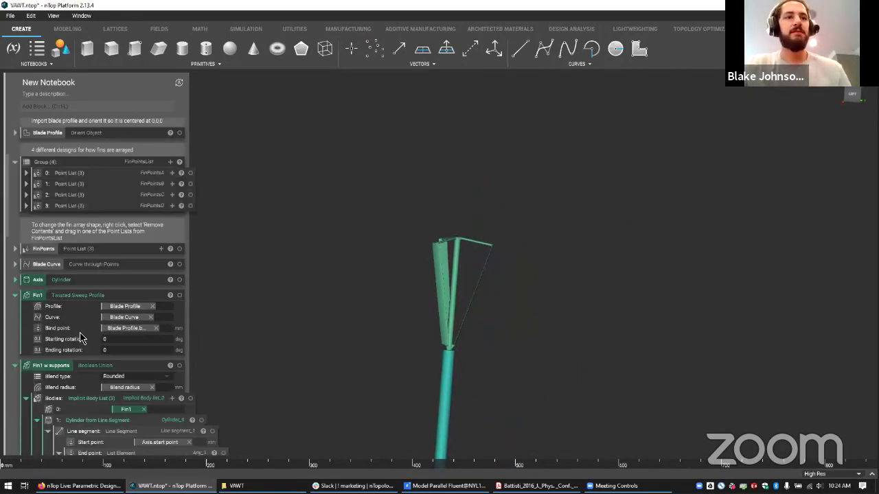
scroll(80, 338, "down", 4)
scroll(137, 377, "up", 8)
scroll(194, 415, "down", 8)
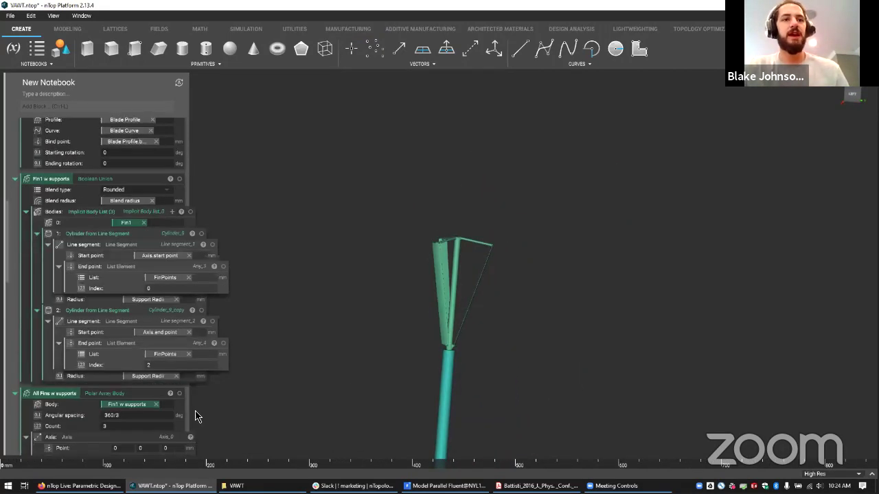
scroll(441, 270, "down", 3)
key("alt+Tab")
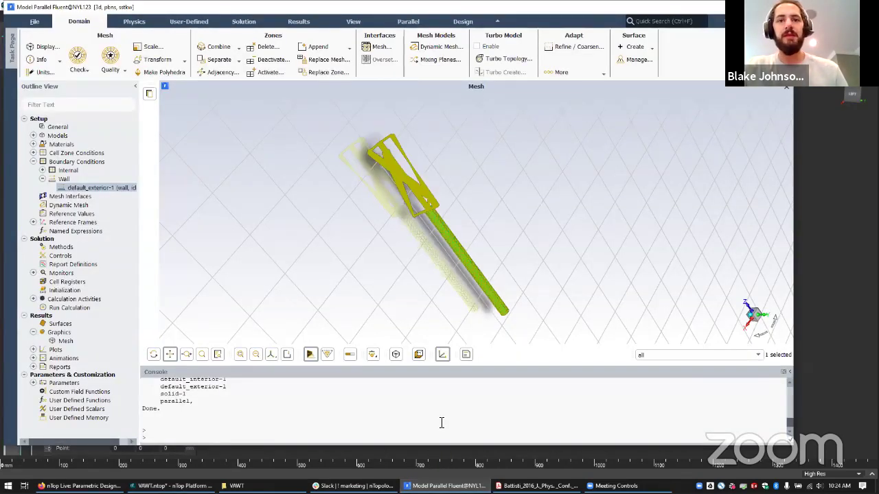
key("alt+Tab")
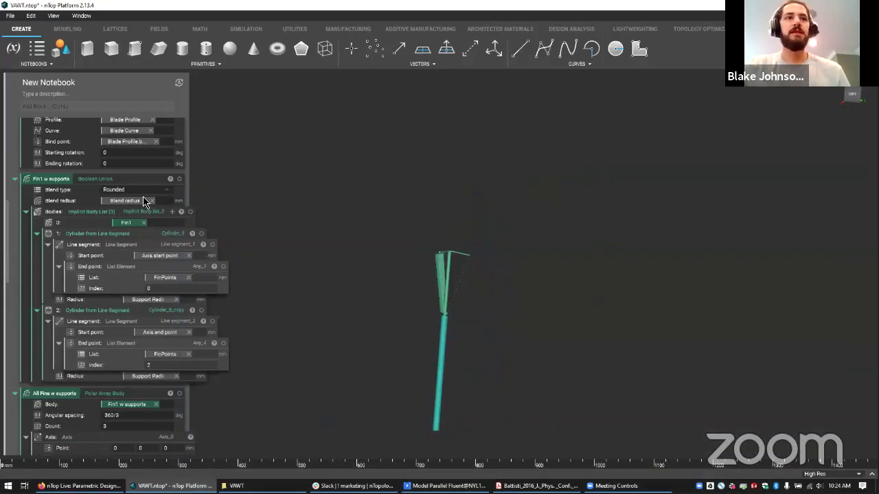
Step: Add an Import Scalar Point Map block to the notebook below Axis+Fins
scroll(99, 139, "up", 8)
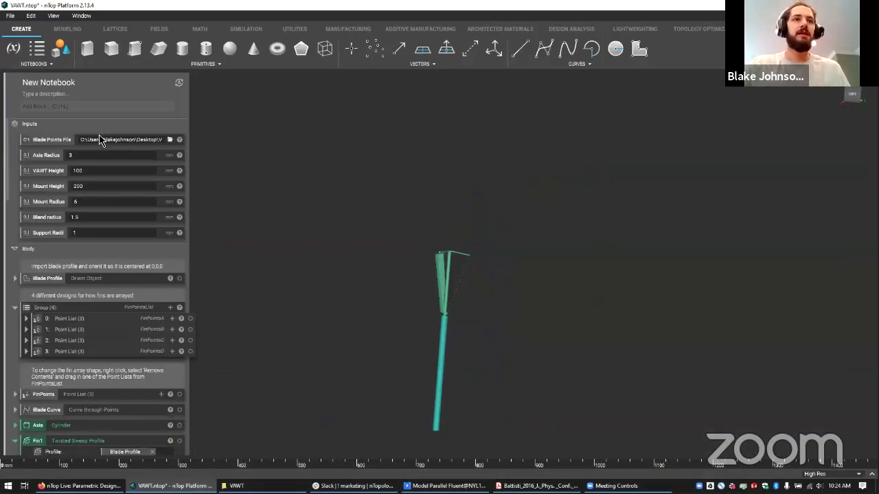
left_click(123, 108)
type("Import")
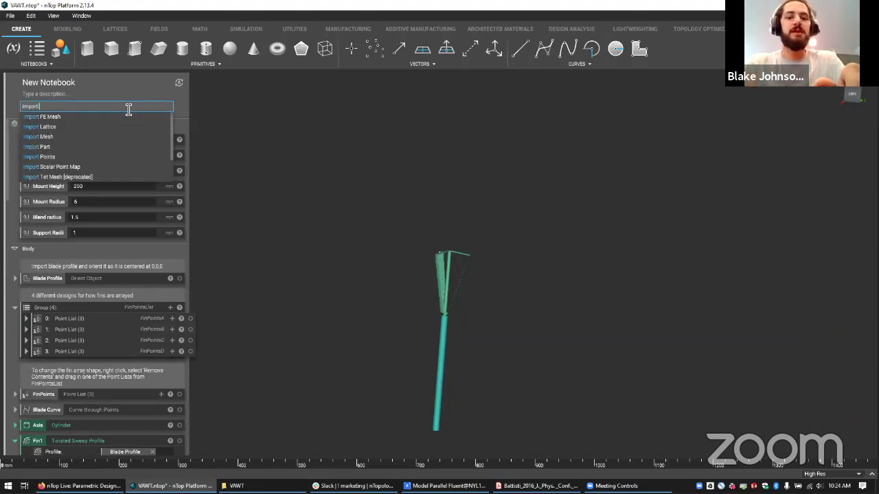
type(" Vector Point Map")
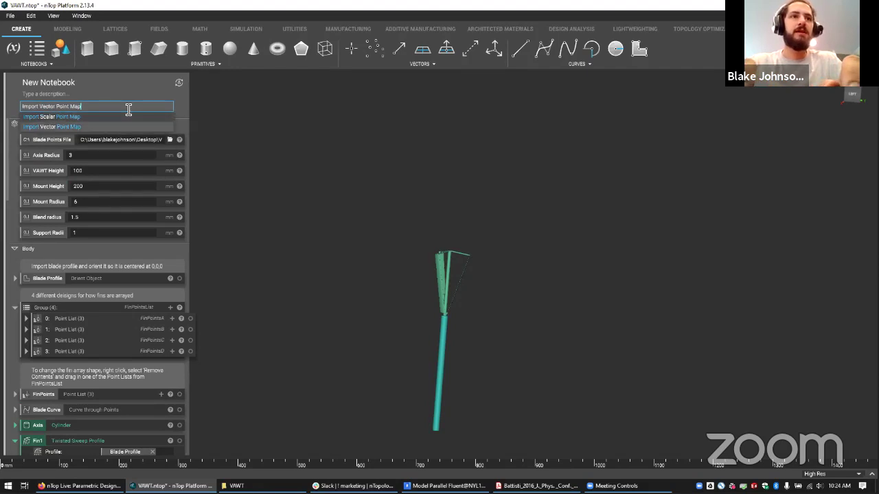
key("Up")
key("Return")
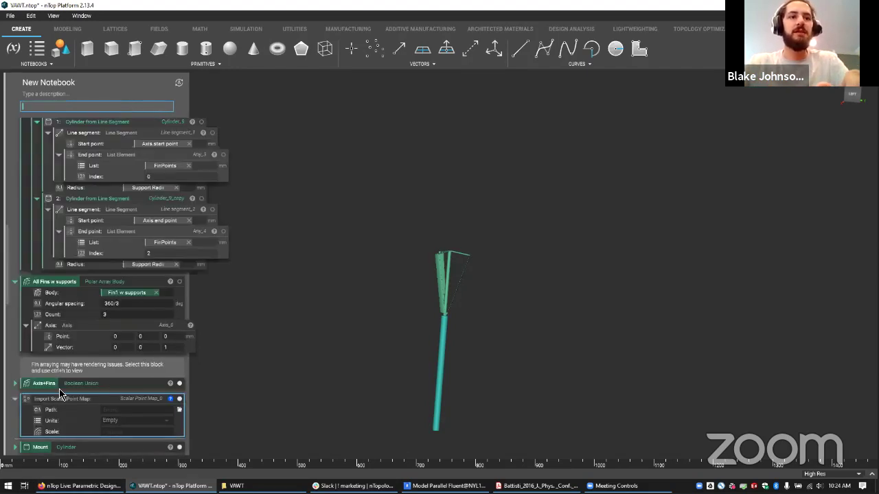
Step: Set the Import Scalar Point Map units to µm and delete the block
left_click_drag(80, 402, 85, 411)
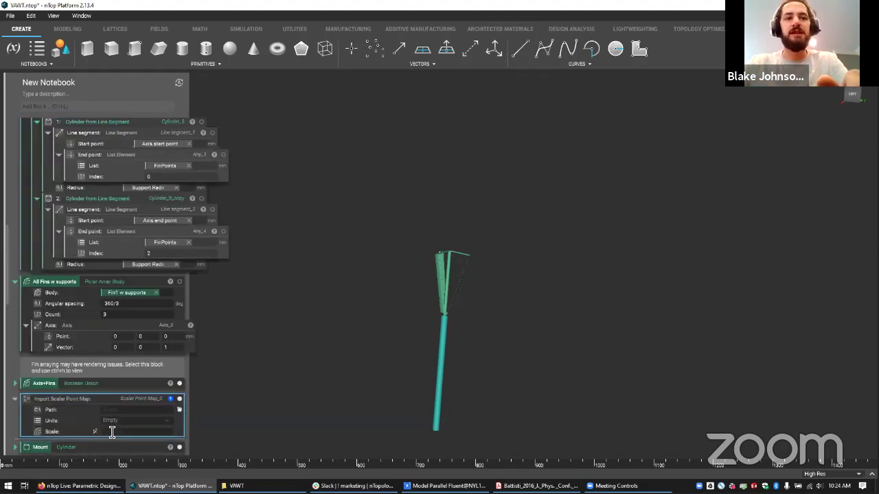
left_click(137, 420)
left_click(140, 410)
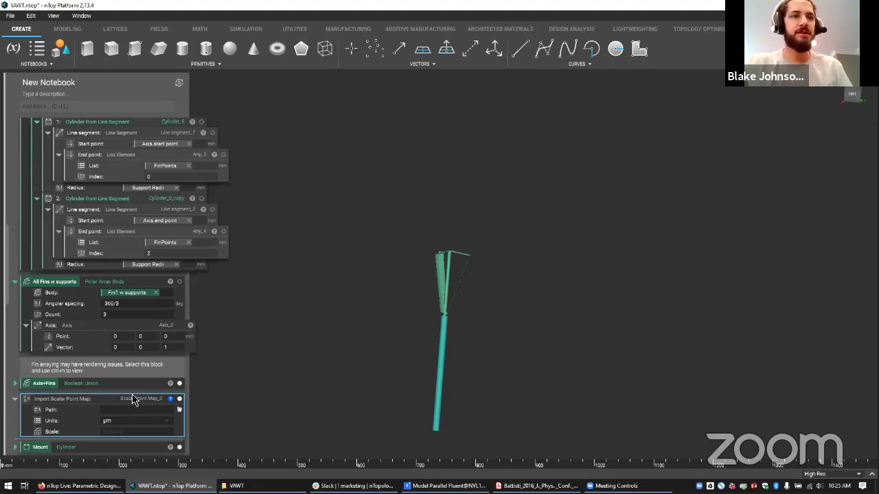
key("Delete")
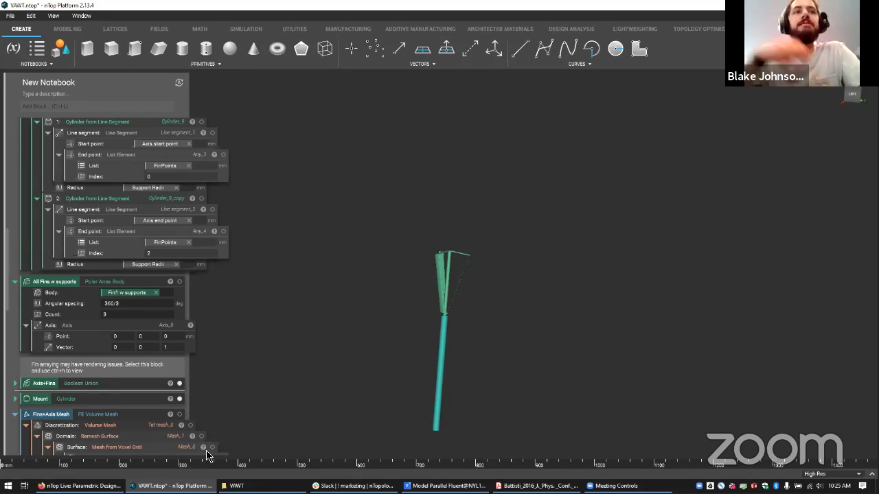
Step: Isolate the Blade Profile, fit it in the view, and examine its airfoil outline up close
scroll(62, 316, "up", 10)
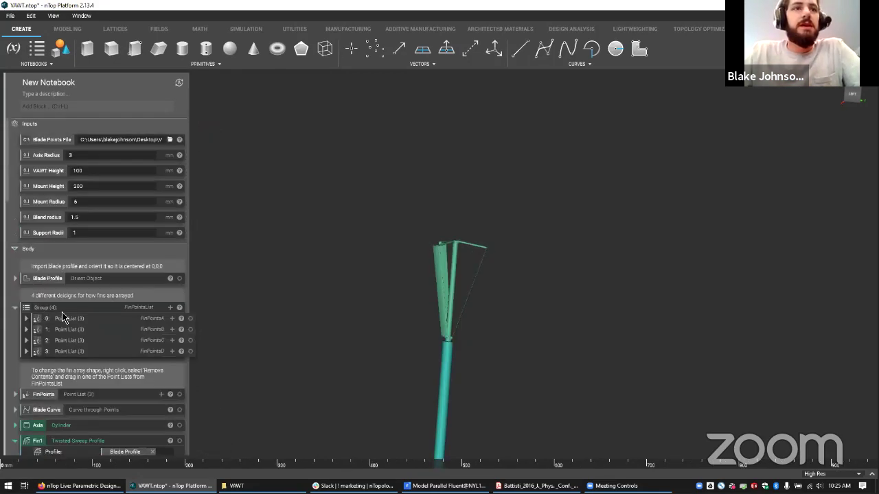
scroll(62, 316, "down", 1)
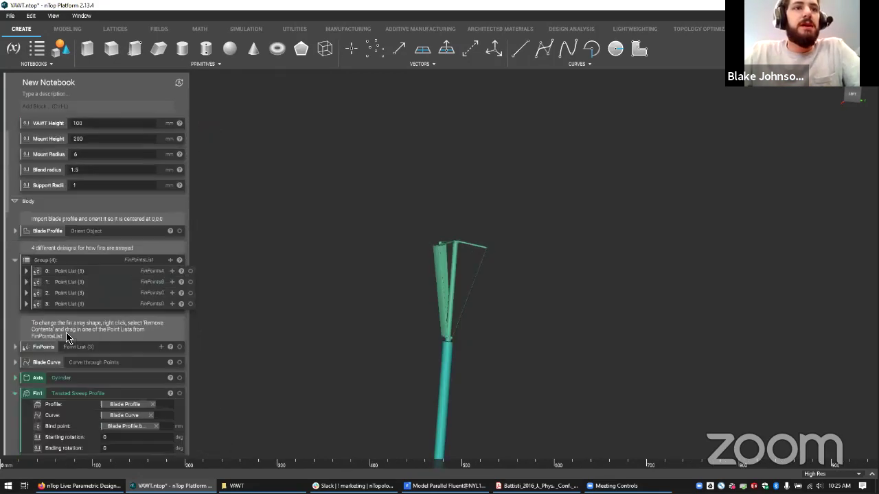
left_click(179, 230)
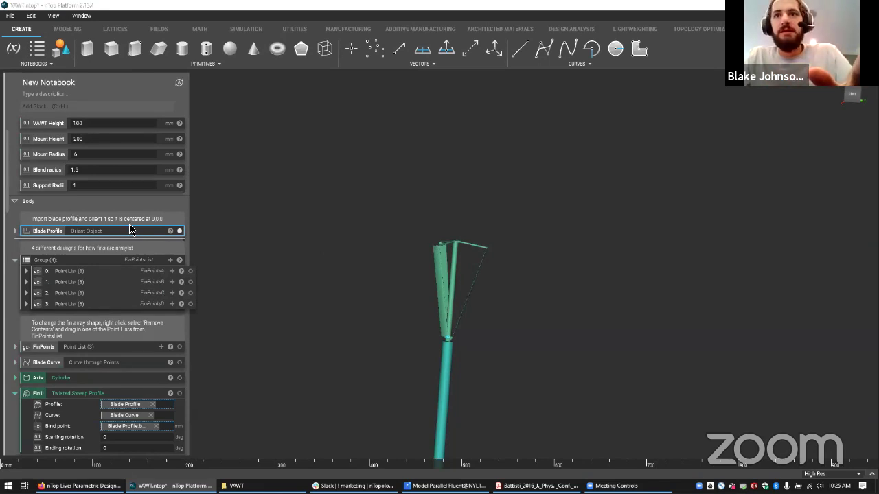
left_click(98, 229)
key("i")
key("f")
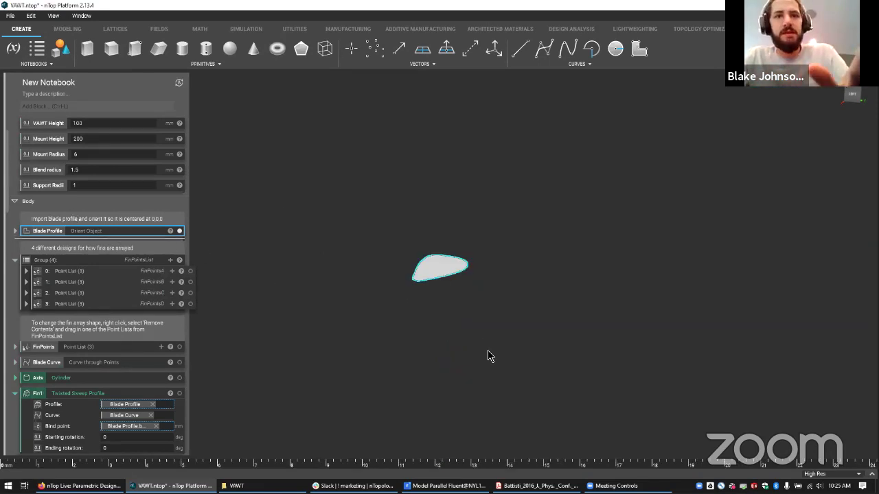
scroll(488, 356, "up", 10)
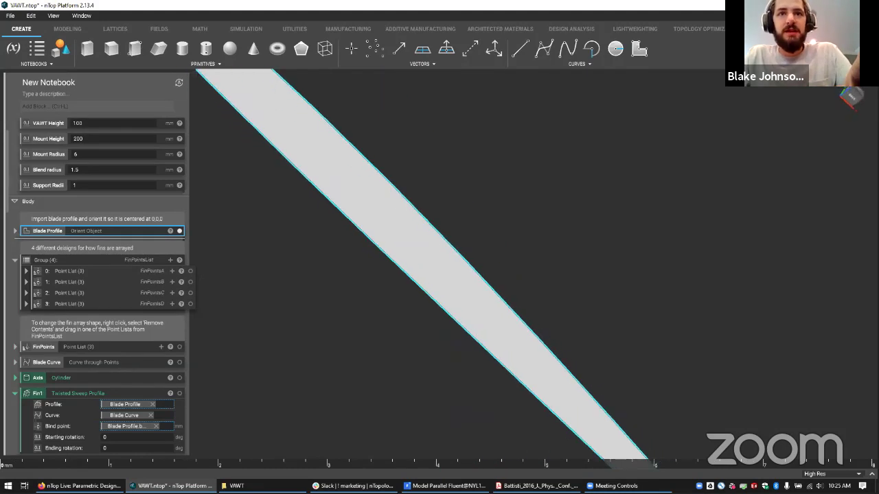
scroll(408, 272, "down", 8)
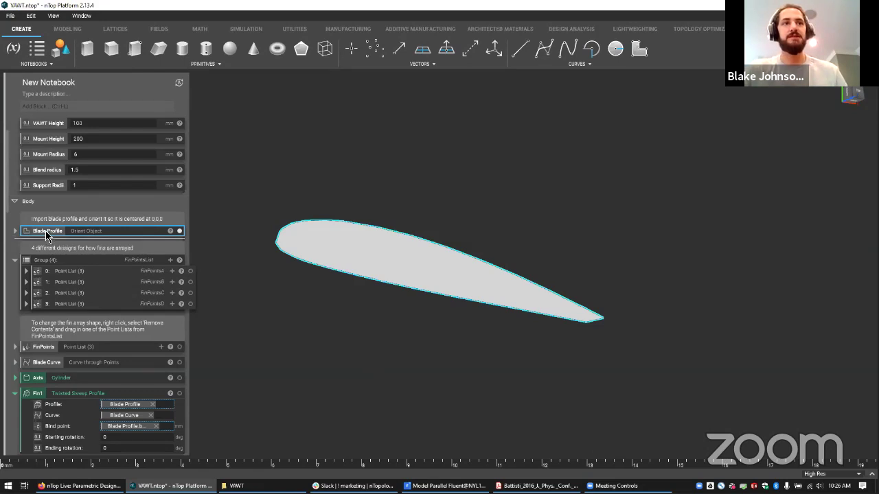
right_click_drag(539, 259, 519, 294)
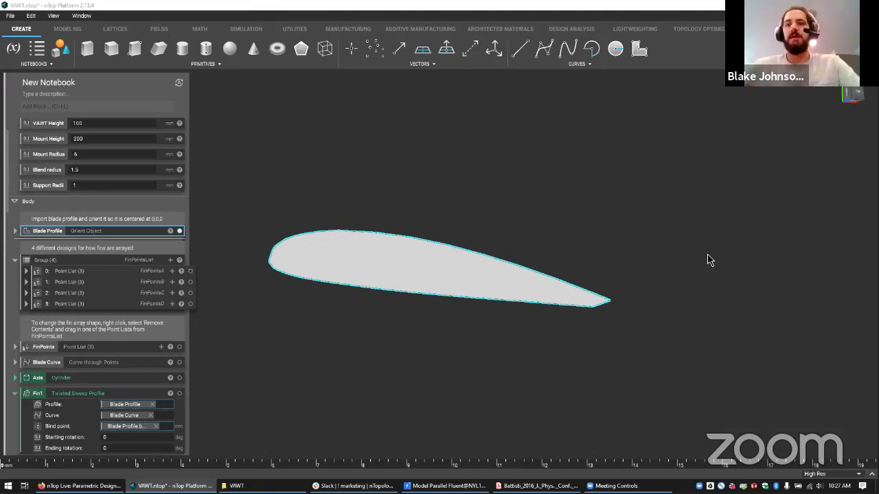
Step: Review the Fins+Axis Mesh and Mount Mesh blocks, and isolate the Mount cylinder in the view
scroll(241, 371, "down", 2)
scroll(107, 333, "down", 15)
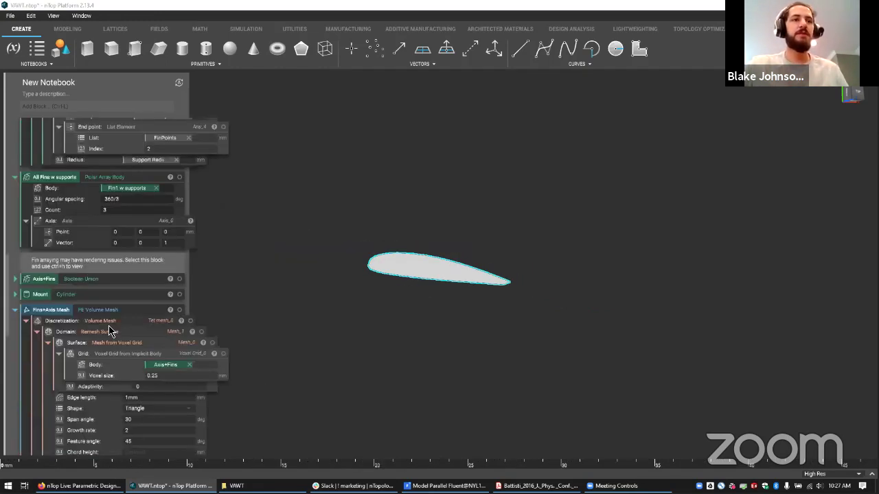
scroll(124, 349, "up", 8)
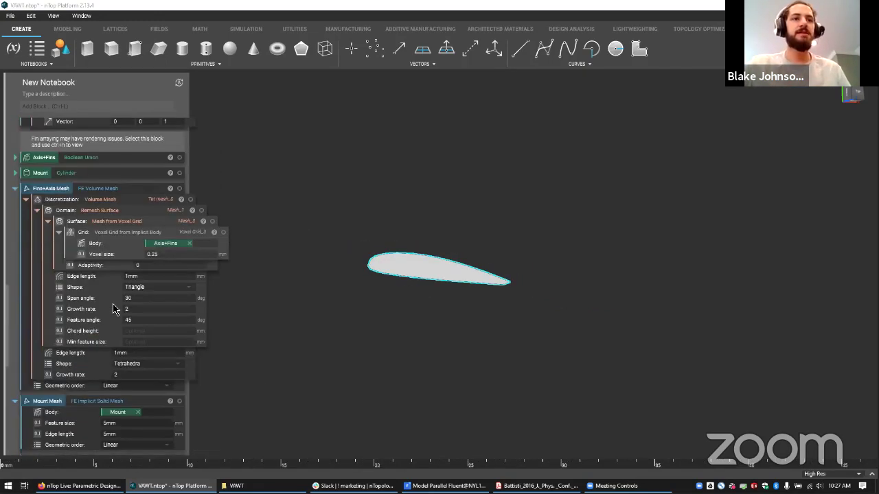
left_click(127, 268)
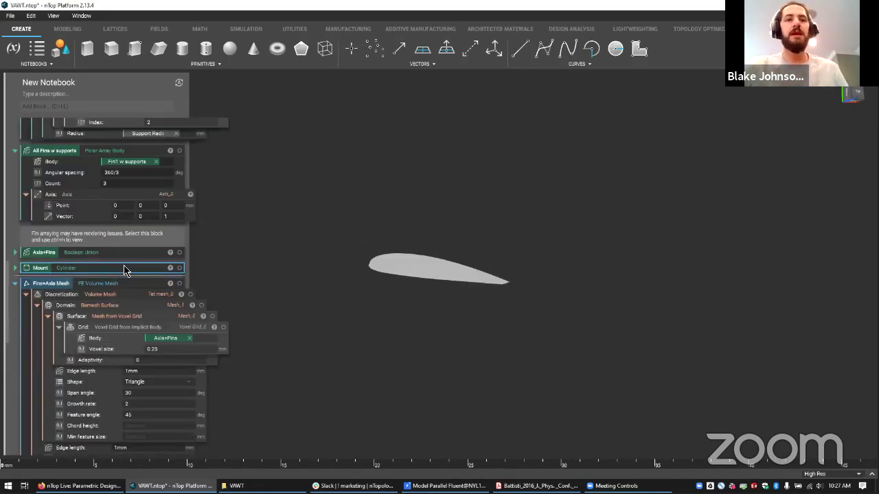
scroll(367, 334, "down", 3)
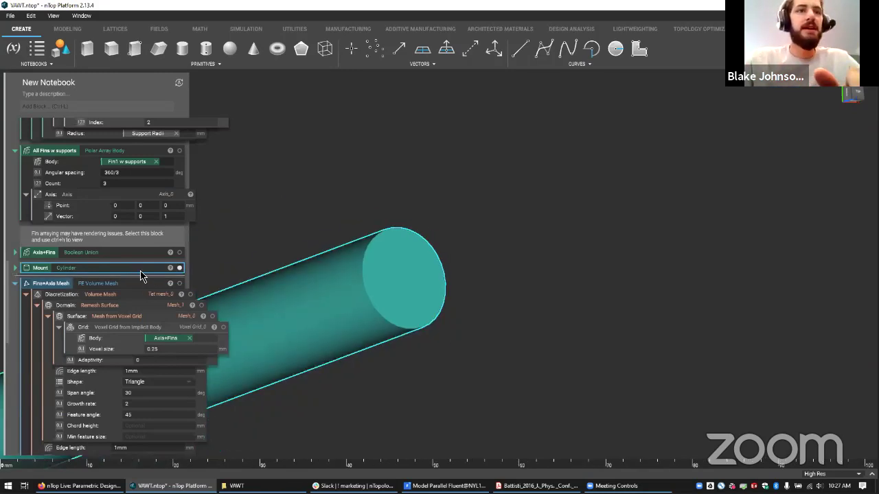
Step: Show Axis+Fins together with the Mount cylinder and examine how the turbine sits on the mount
left_click(179, 252)
scroll(537, 355, "down", 3)
right_click_drag(524, 367, 478, 367)
scroll(450, 357, "down", 4)
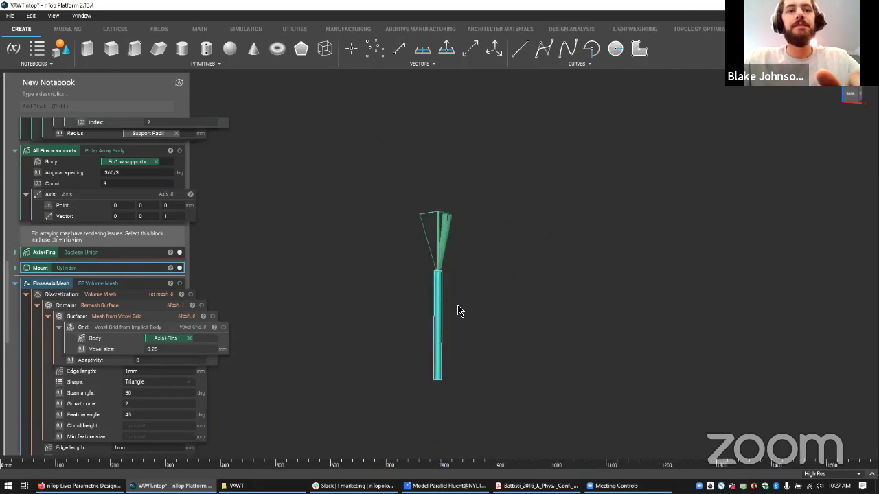
middle_click_drag(458, 309, 465, 258)
left_click(148, 285)
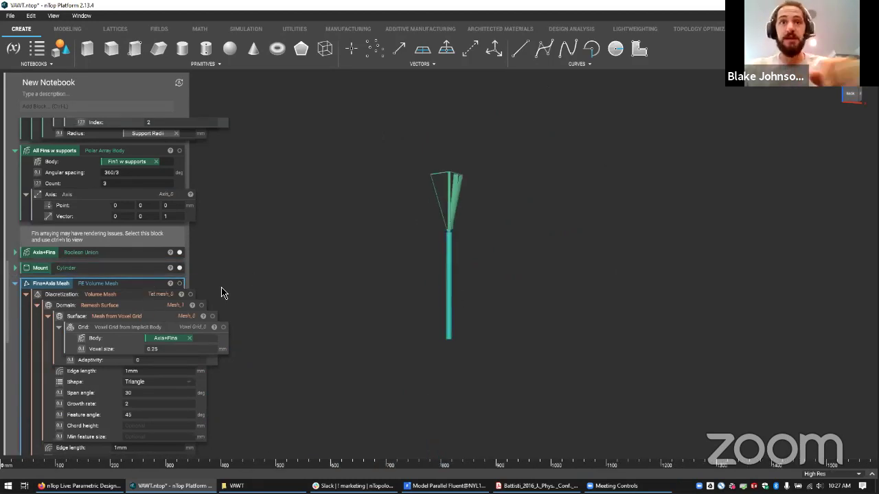
scroll(480, 218, "up", 2)
scroll(481, 212, "up", 3)
middle_click_drag(489, 139, 411, 316)
scroll(408, 270, "up", 2)
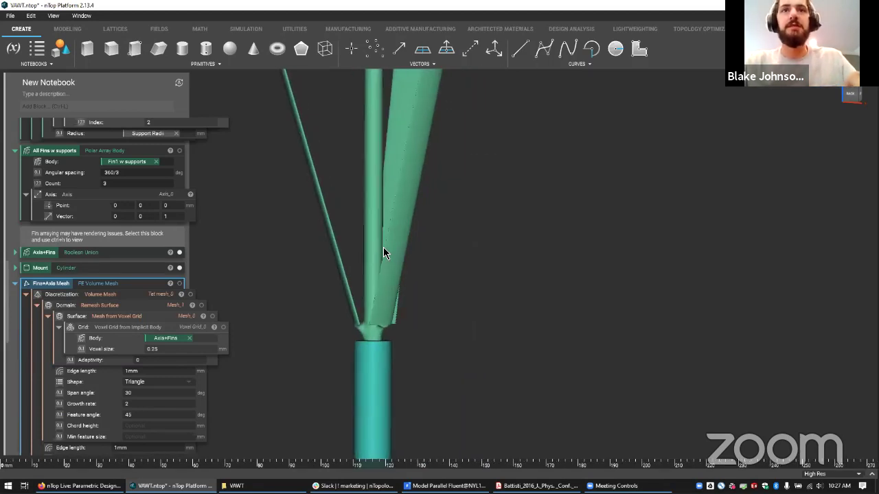
middle_click_drag(383, 247, 403, 360)
right_click_drag(424, 295, 419, 390)
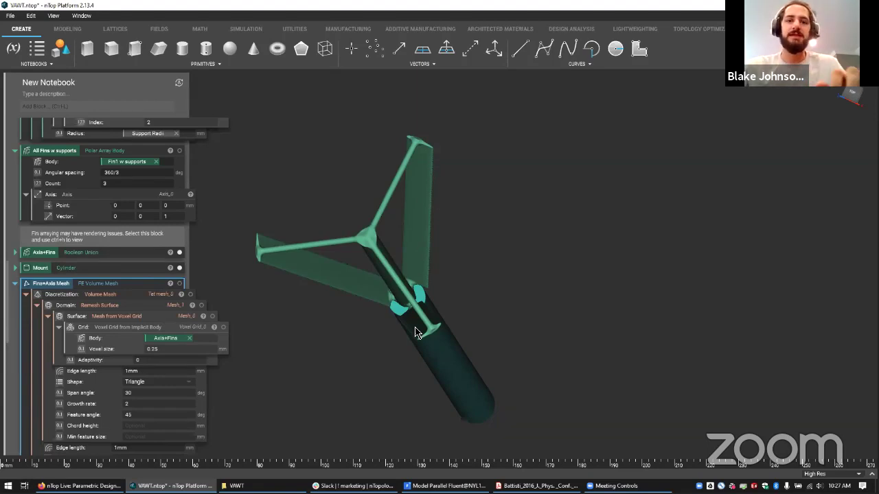
Step: Review the nested settings of the Fins+Axis Mesh block and examine the fins and supports from the side
left_click(145, 252)
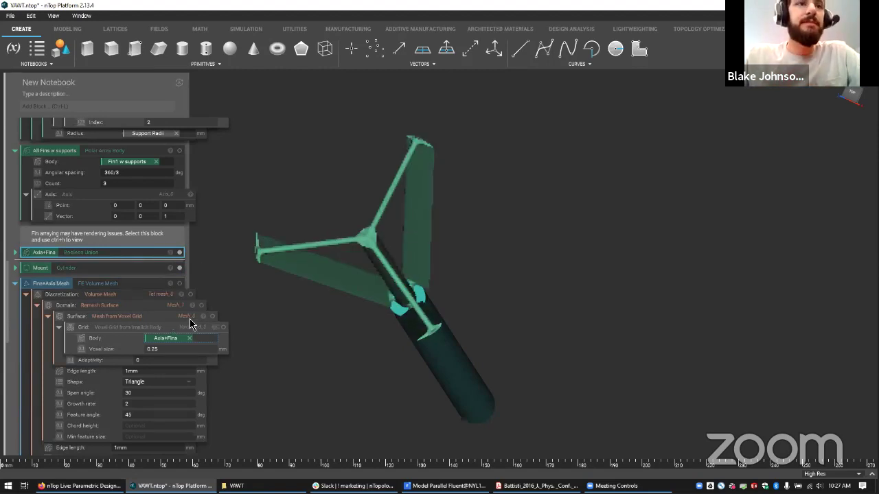
left_click(101, 287)
scroll(101, 287, "down", 2)
right_click_drag(384, 381, 340, 323)
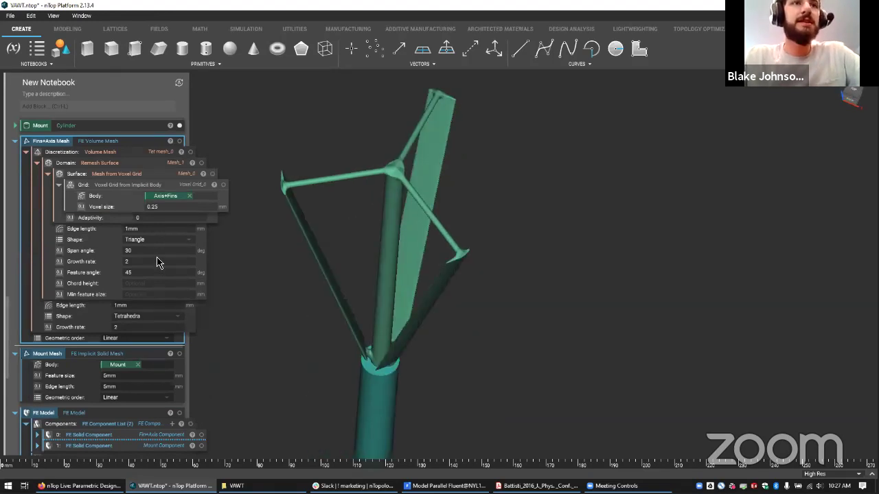
scroll(159, 261, "up", 1)
right_click_drag(464, 343, 451, 297)
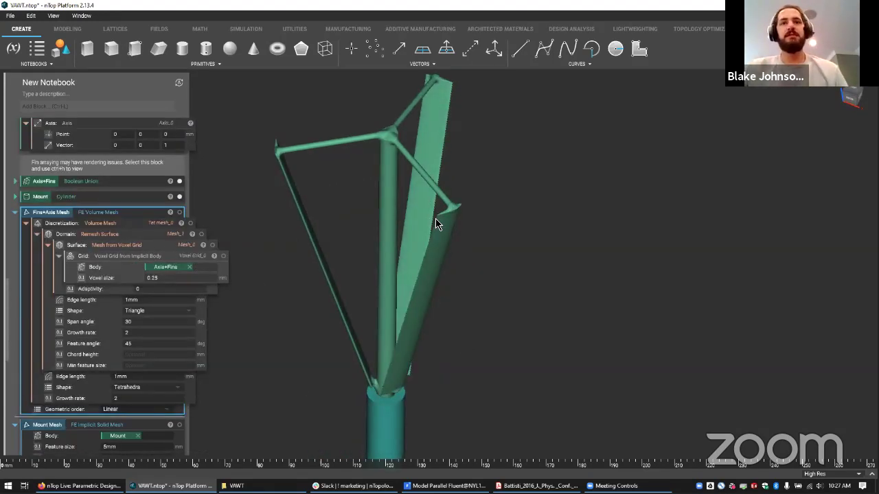
right_click_drag(434, 218, 438, 215)
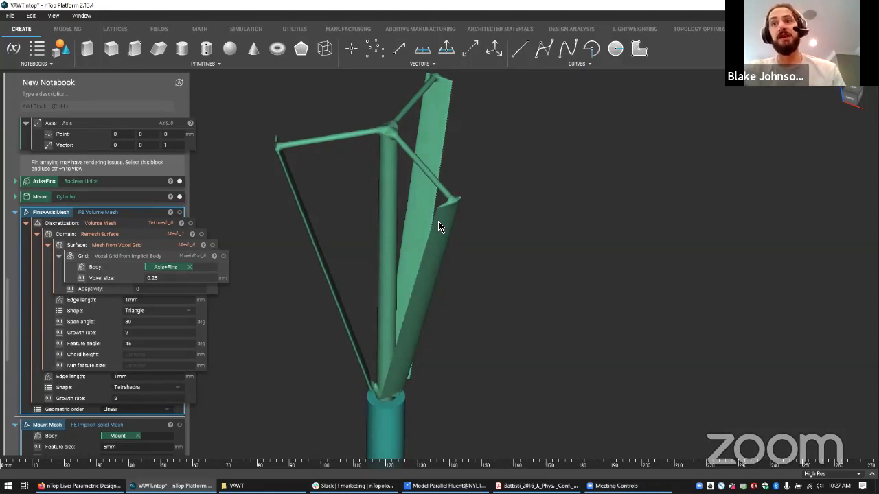
Step: Isolate the Voxel Grid from Implicit Body inside Fins+Axis Mesh and examine the voxelized turbine from several angles
left_click(96, 260)
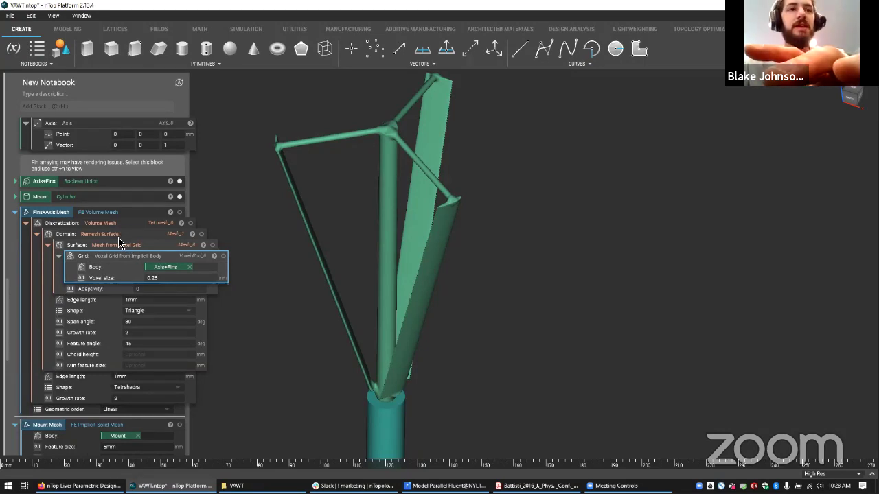
key("ctrl+h")
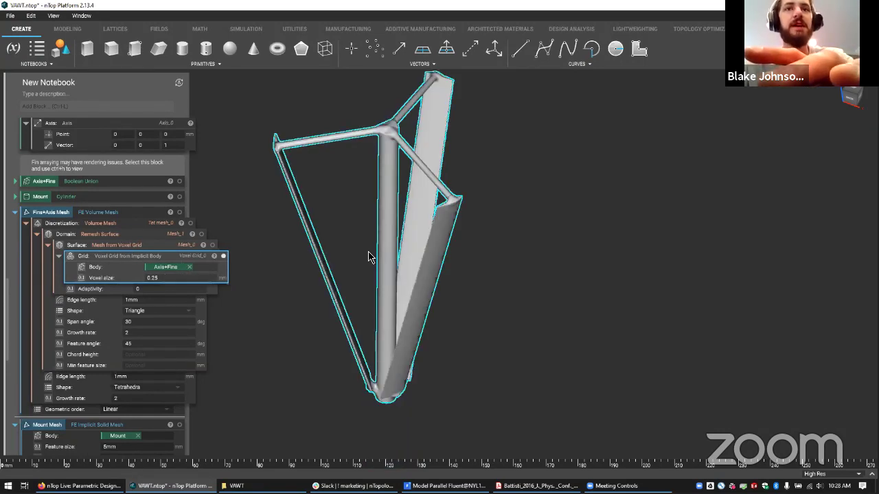
right_click_drag(396, 256, 376, 213)
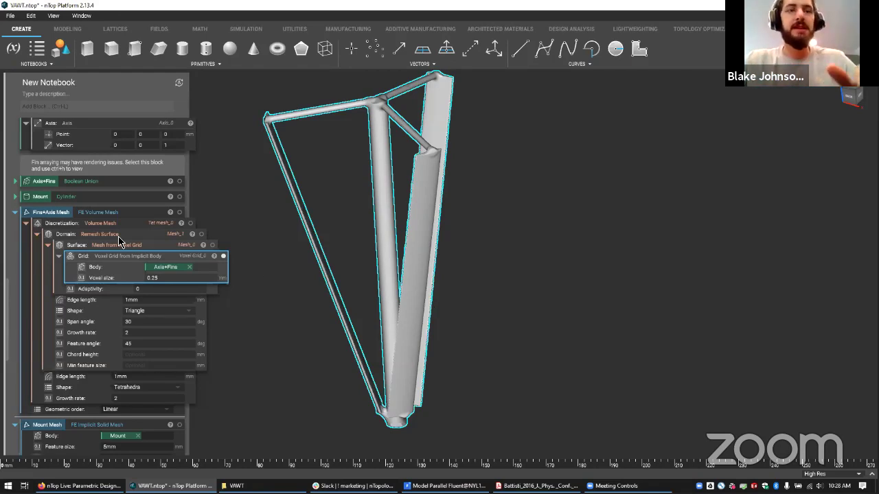
scroll(420, 227, "up", 10)
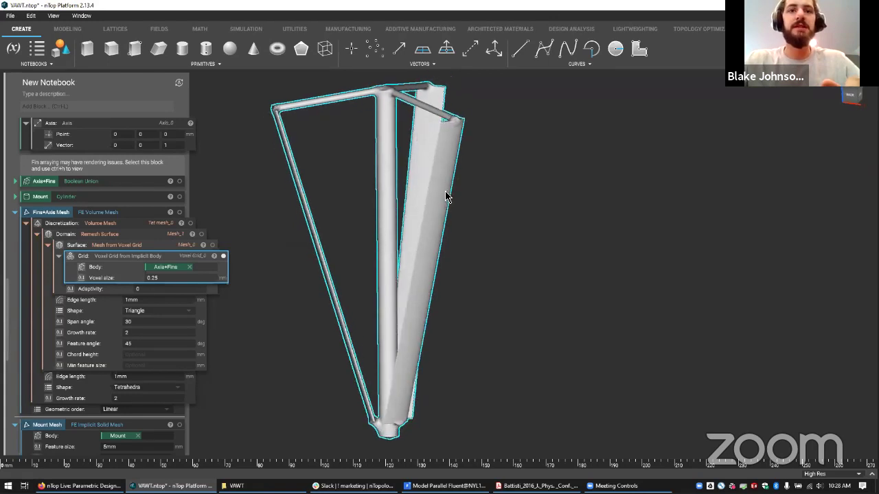
scroll(370, 247, "down", 10)
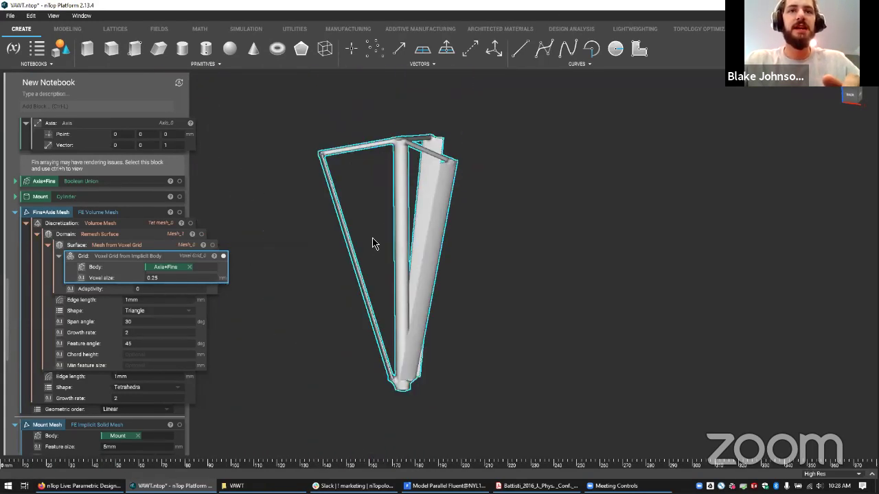
mouse_move(373, 243)
right_mouse_down()
mouse_move(396, 250)
mouse_move(390, 295)
mouse_move(377, 286)
mouse_move(406, 178)
mouse_move(408, 201)
mouse_move(396, 176)
mouse_move(376, 229)
right_mouse_up()
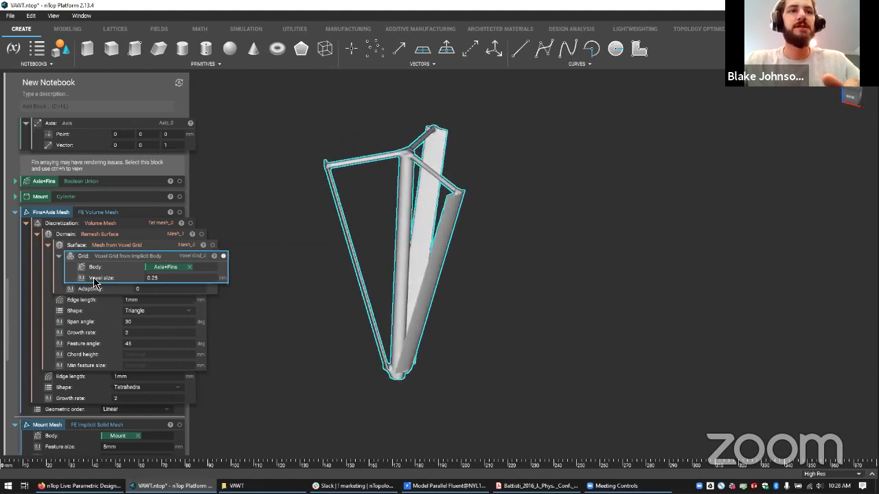
left_click_drag(106, 257, 110, 255)
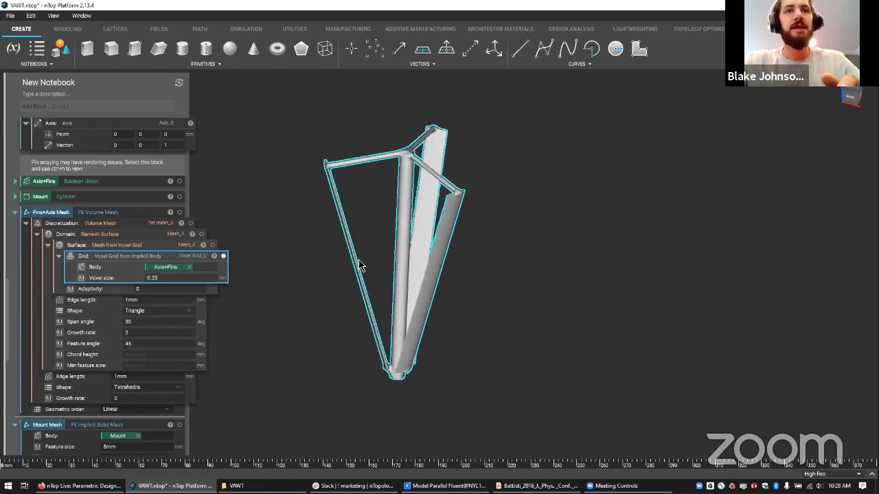
Step: Isolate the Mesh from Voxel Grid result and examine its dense surface mesh up close
left_click(213, 245)
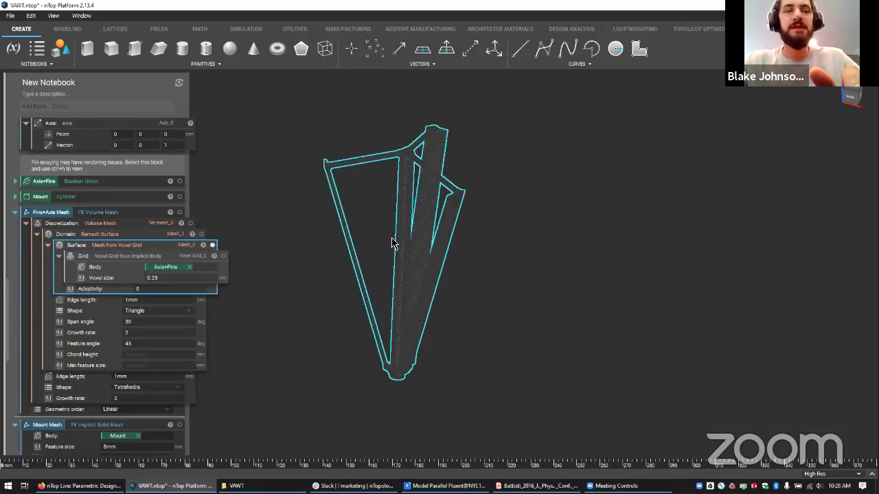
scroll(392, 246, "up", 5)
right_click_drag(430, 277, 367, 274)
scroll(367, 275, "down", 5)
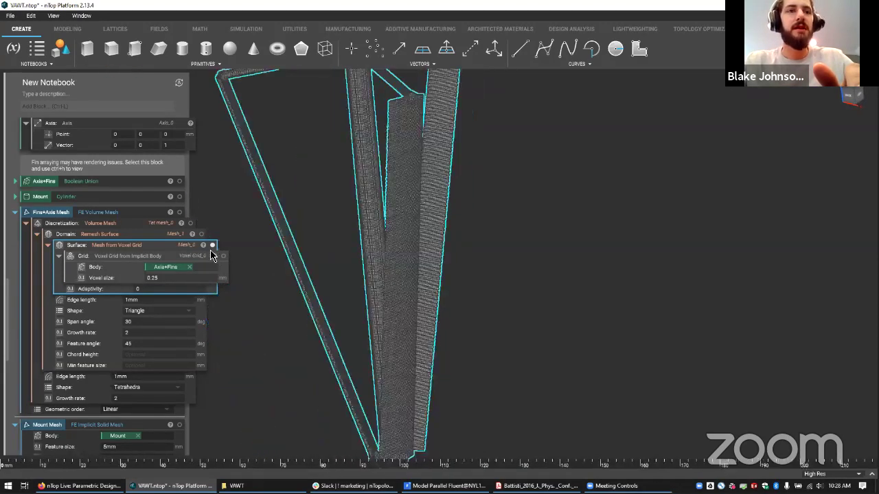
Step: Isolate the Remesh Surface result and examine its triangle elements along the fins and axis
left_click(137, 235)
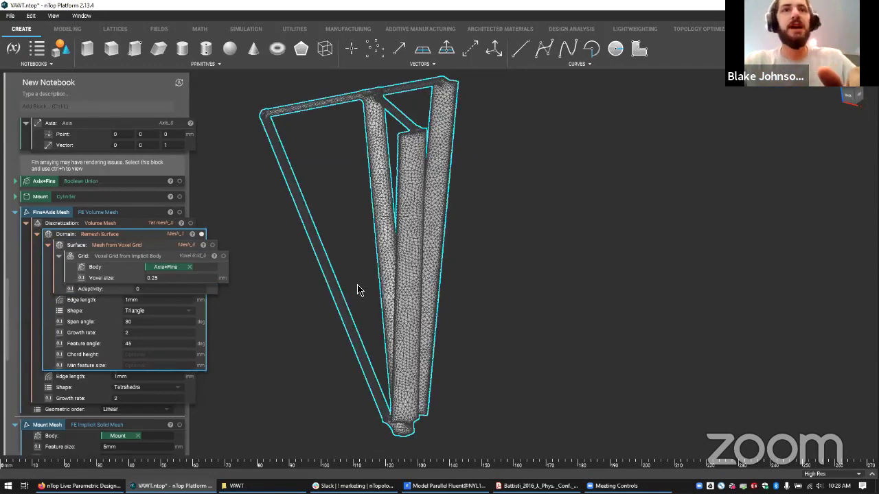
right_click_drag(359, 288, 215, 304)
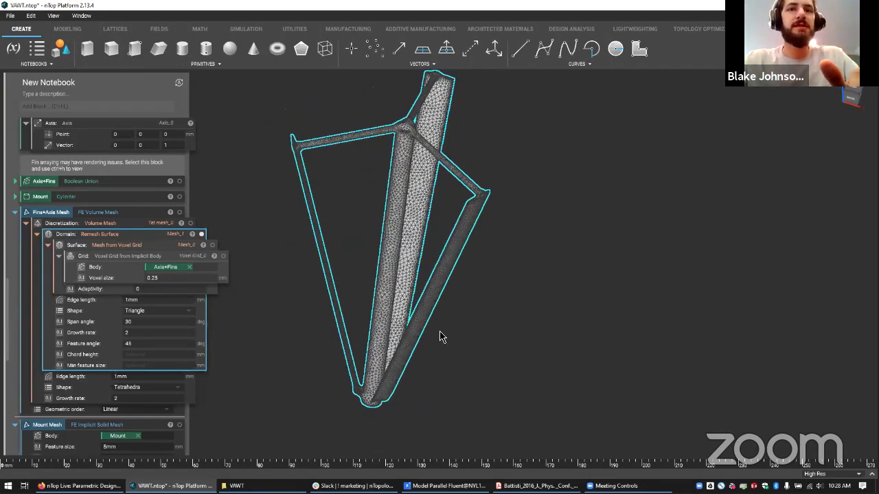
right_click_drag(443, 333, 399, 220)
scroll(460, 173, "up", 3)
scroll(499, 238, "up", 5)
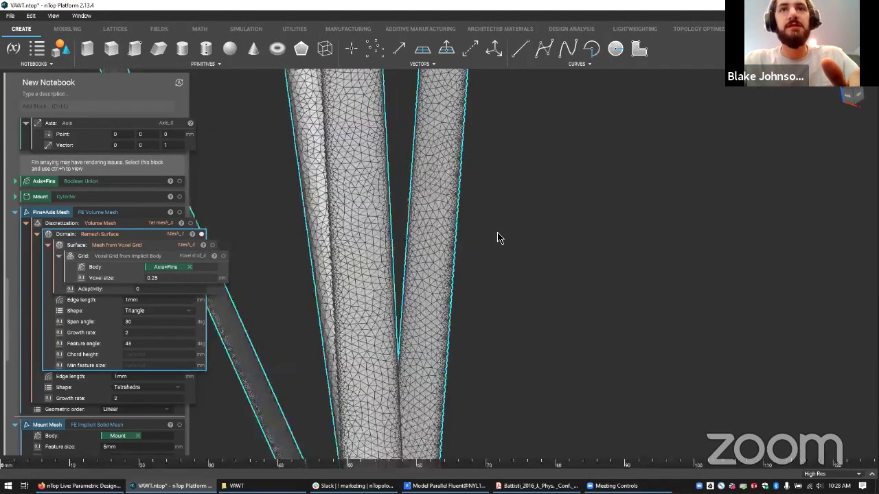
scroll(439, 259, "down", 3)
scroll(398, 257, "down", 6)
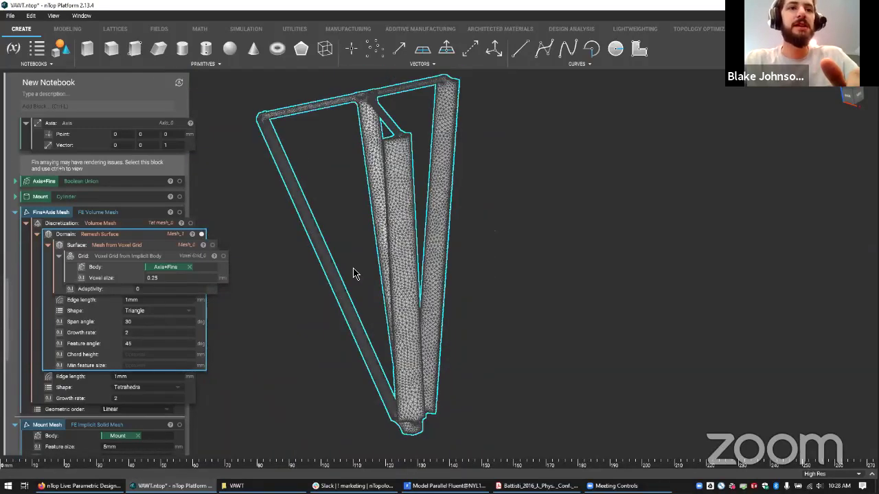
right_click_drag(331, 278, 339, 282)
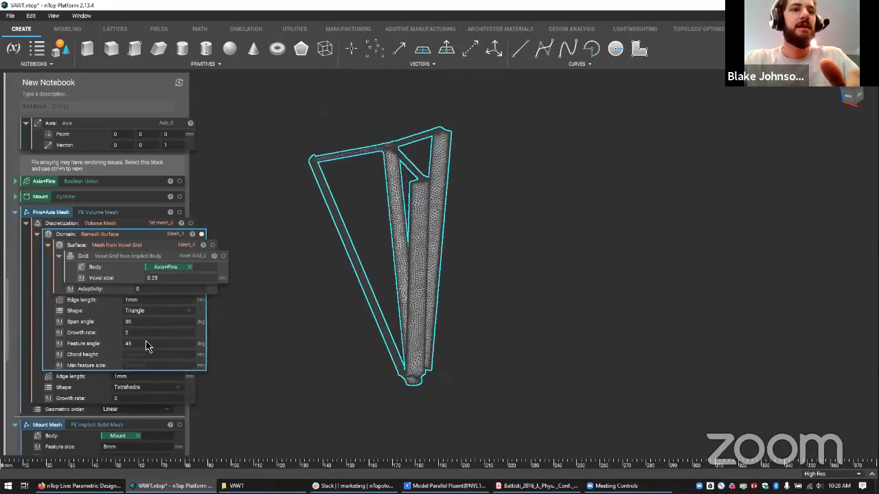
Step: Isolate the tetrahedral Volume Mesh and inspect its interior with a temporary section cut
double_click(142, 225)
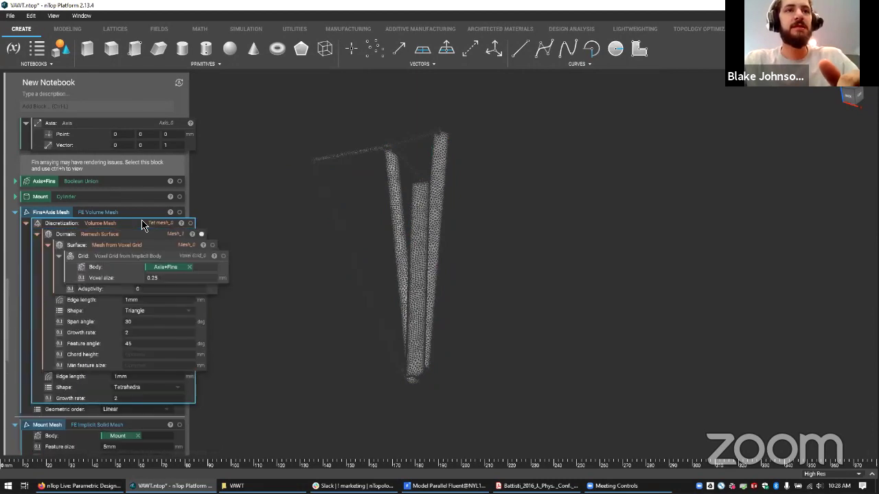
double_click(120, 217)
double_click(121, 214)
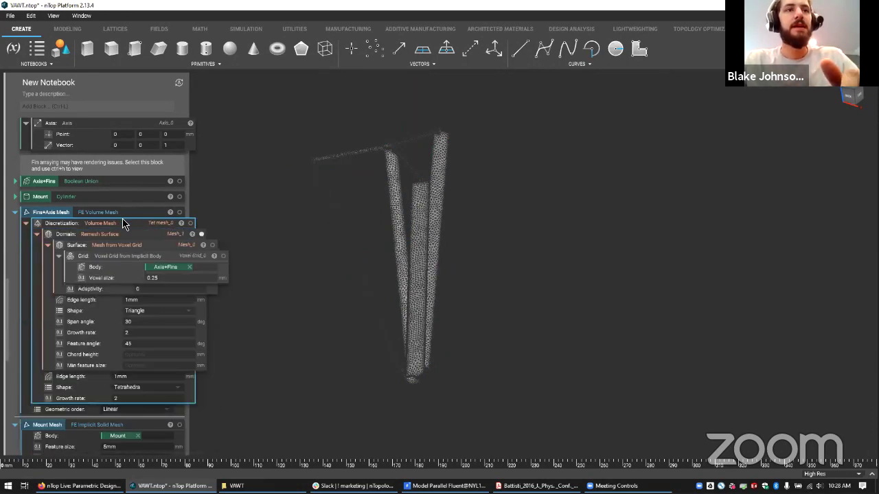
left_click_drag(141, 264, 122, 237)
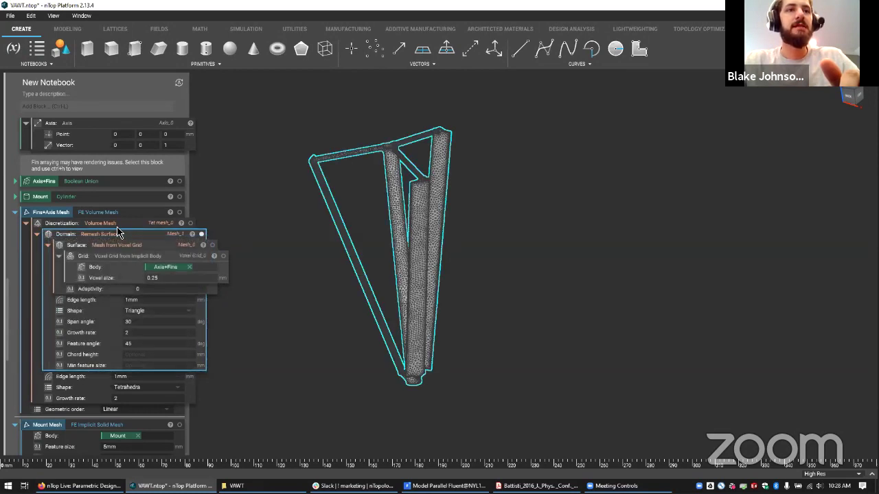
left_click(190, 223)
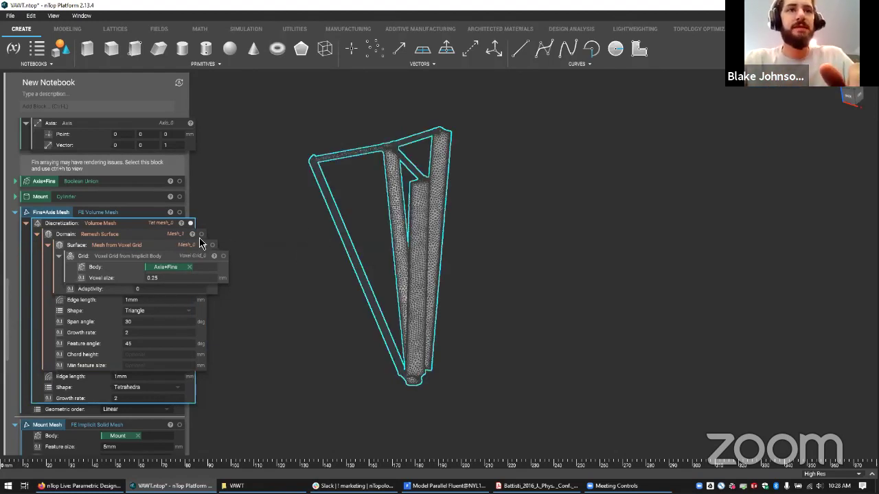
key("x")
right_click_drag(443, 276, 459, 422)
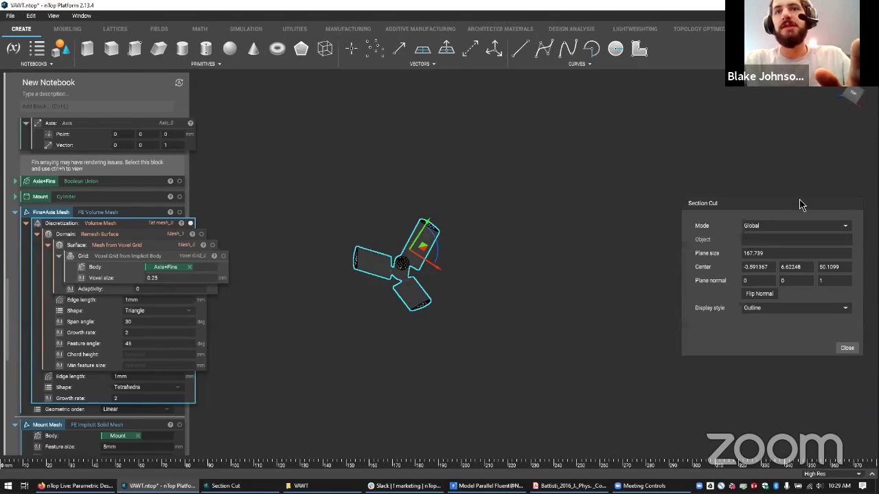
left_click_drag(800, 203, 622, 173)
left_click(669, 319)
Step: Isolate the complete Fins+Axis Mesh, inspect it with a temporary section cut, and collapse its block
left_click(119, 212)
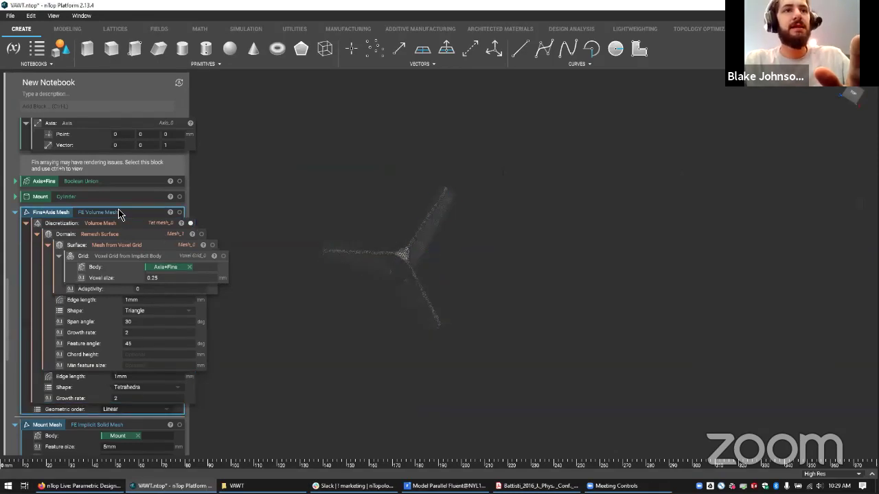
right_click_drag(398, 306, 389, 210)
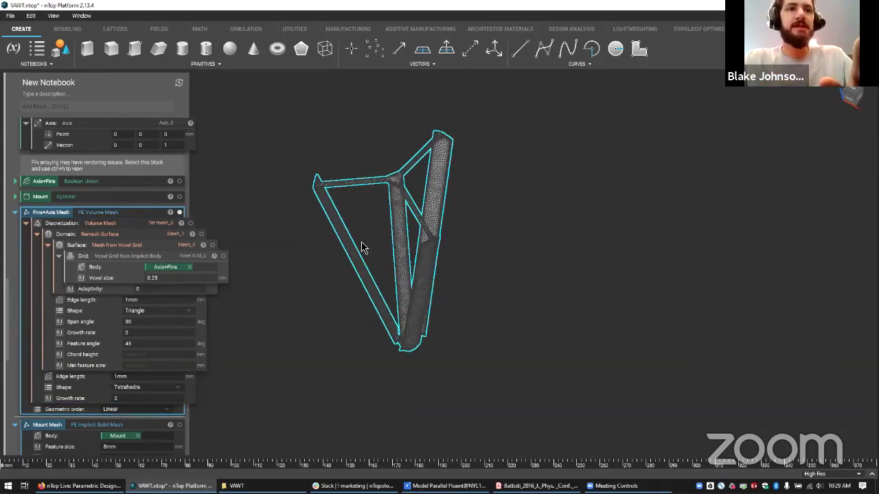
right_click_drag(361, 242, 360, 190)
key("x")
right_click_drag(457, 254, 456, 337)
left_click_drag(778, 203, 546, 187)
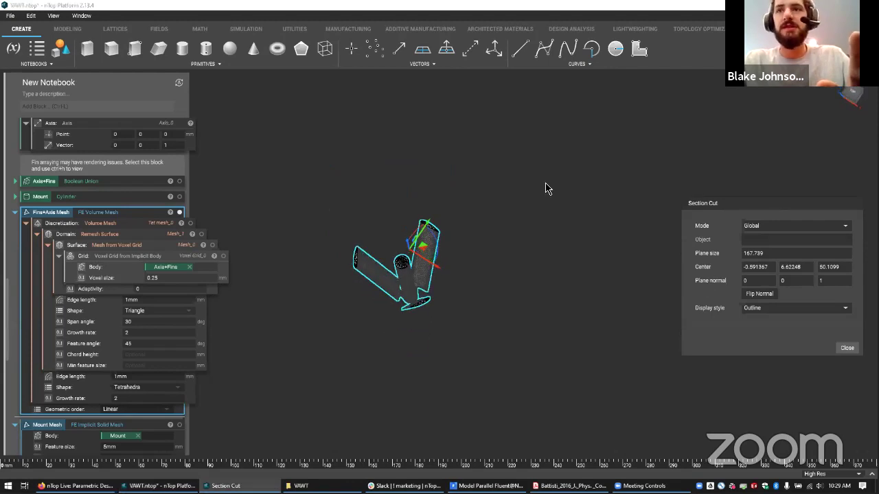
left_click(615, 332)
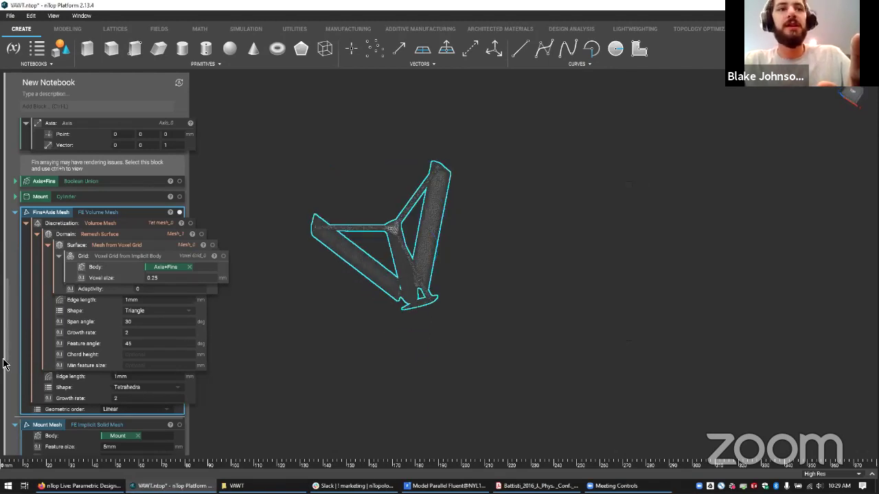
mouse_move(100, 210)
left_mouse_down()
mouse_move(126, 204)
mouse_move(104, 212)
left_mouse_up()
double_click(104, 212)
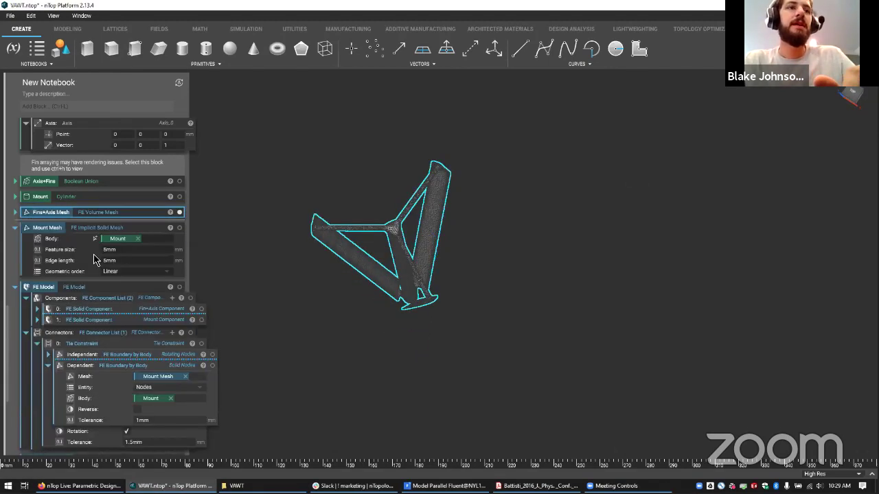
Step: Isolate the Mount Mesh and inspect its interior elements with a temporary section cut
left_click(98, 276)
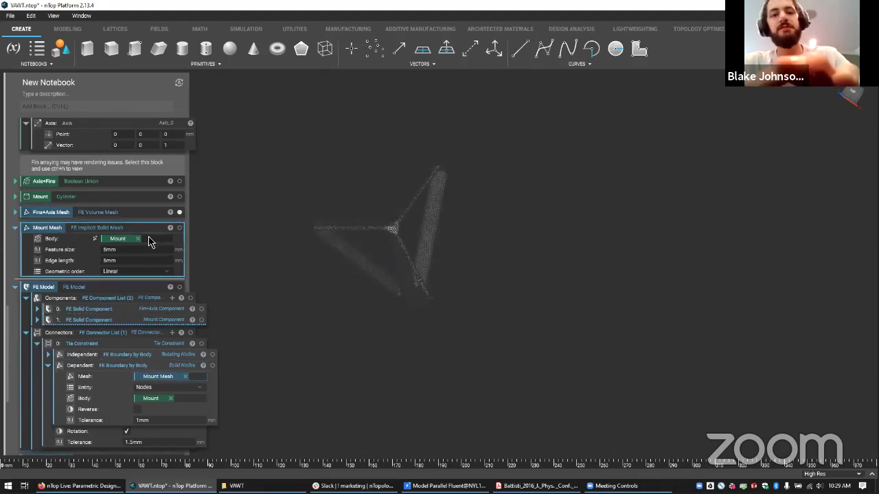
key("x")
middle_click_drag(436, 342, 435, 405)
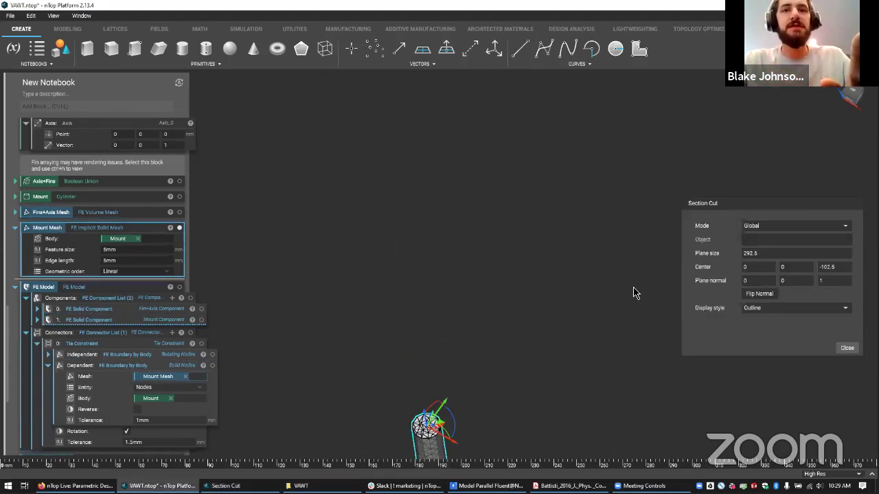
left_click_drag(805, 204, 540, 151)
left_click(582, 295)
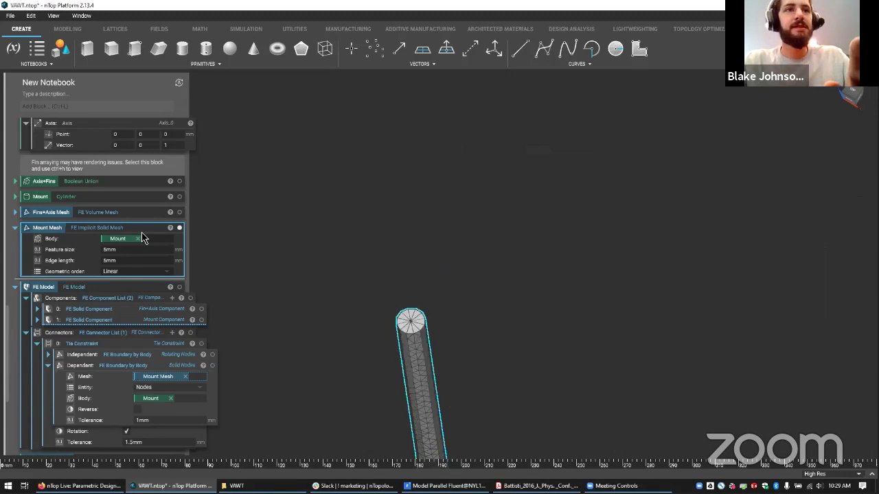
Step: Examine the full length of the isolated Mount Mesh and its surface elements from several angles
middle_click_drag(434, 385, 406, 335)
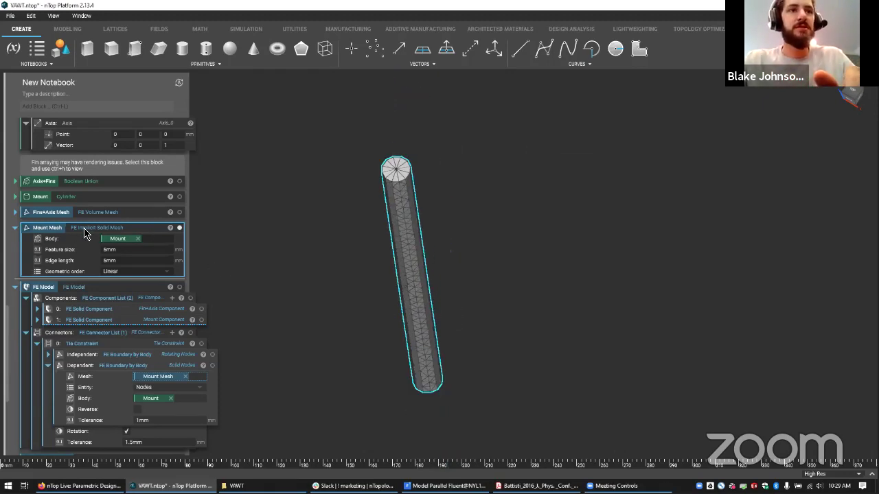
left_click(124, 241)
right_click_drag(389, 250, 416, 177)
scroll(439, 303, "down", 3)
middle_click_drag(437, 388, 430, 246)
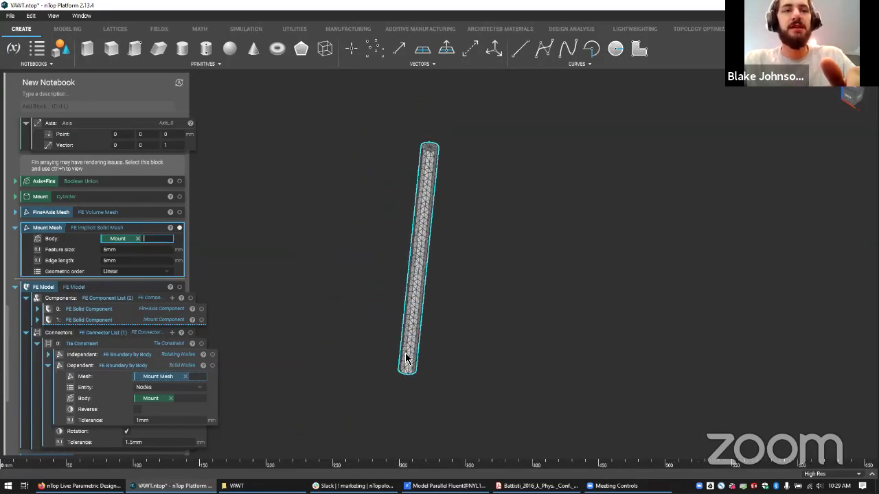
Step: Isolate the Fins+Axis Mesh and compare its block with the Mount Mesh block's inputs
left_click(76, 220)
key("ctrl+h")
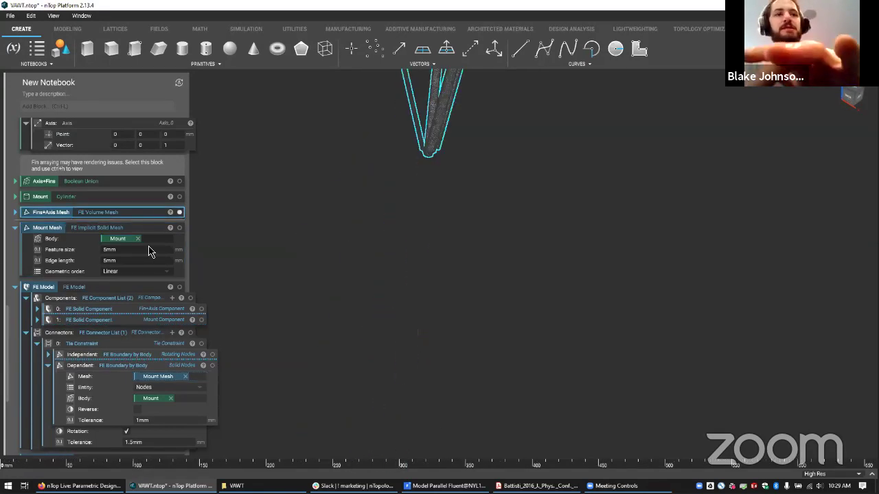
left_click(147, 240)
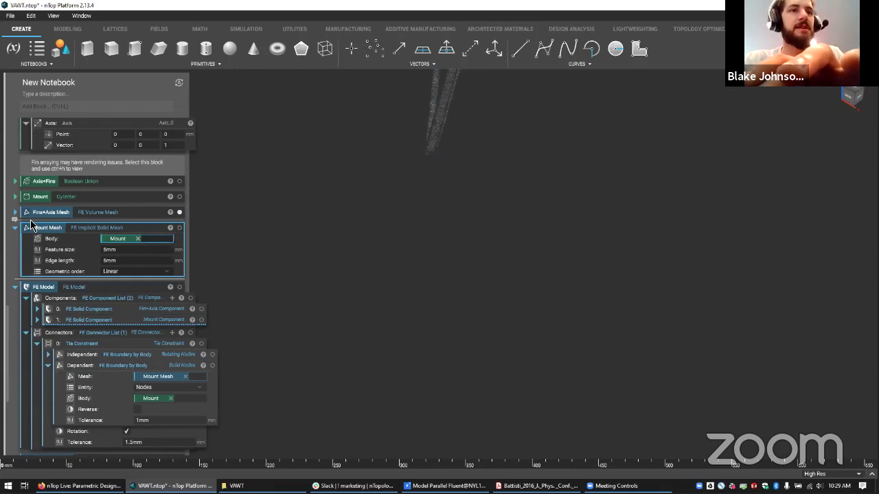
type(".")
key("BackSpace")
left_click(379, 269)
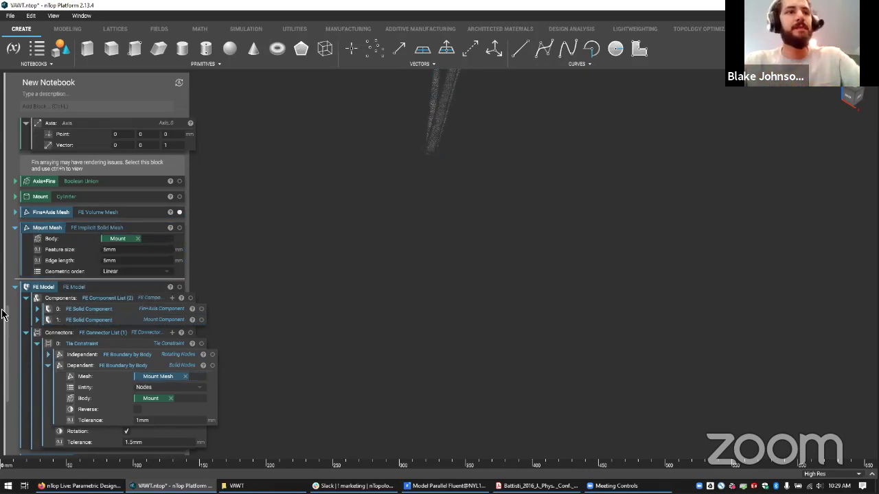
Step: Isolate the Fin+Axis Component of the FE Model and examine its mesh from several angles
left_click(66, 291)
scroll(103, 288, "down", 3)
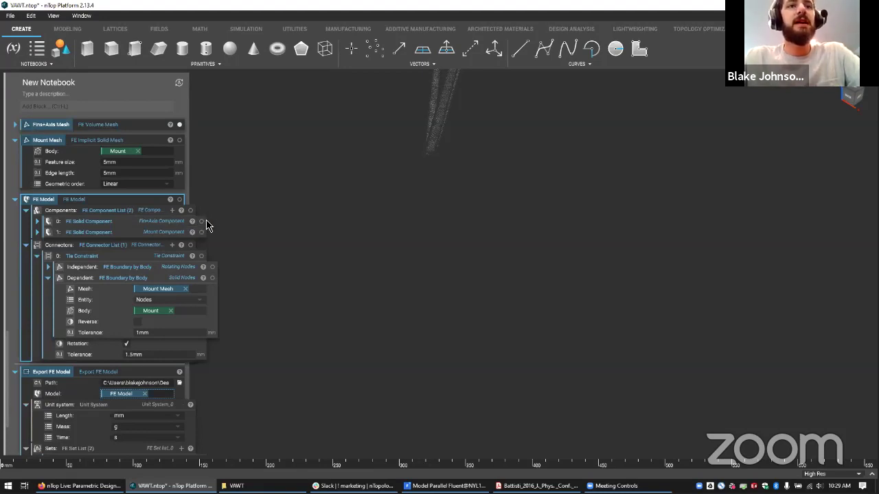
scroll(322, 235, "down", 5)
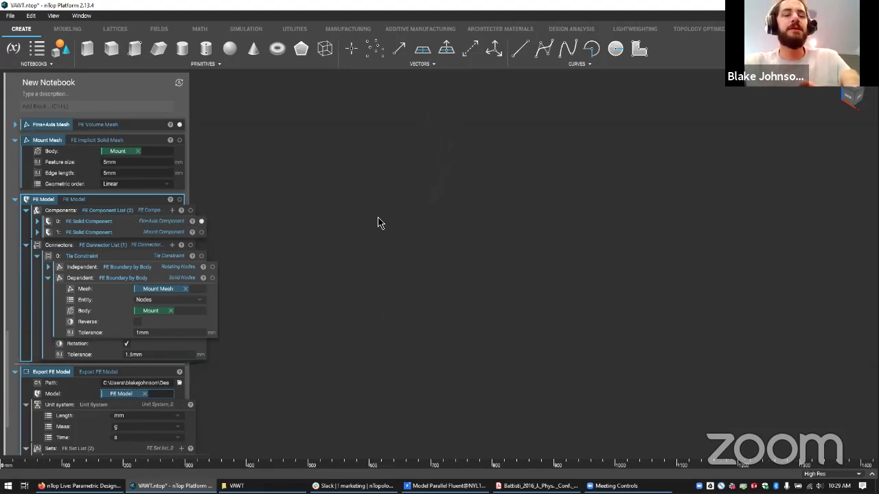
left_click(148, 222)
right_click_drag(576, 326, 456, 121)
scroll(443, 184, "down", 3)
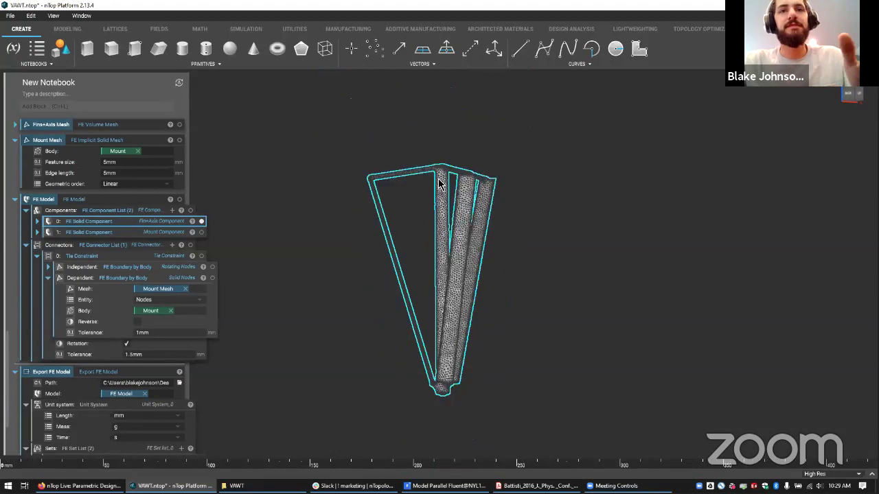
right_click_drag(457, 276, 403, 207)
Step: Isolate the Mount Component of the FE Model and examine its whole mesh
left_click(143, 232)
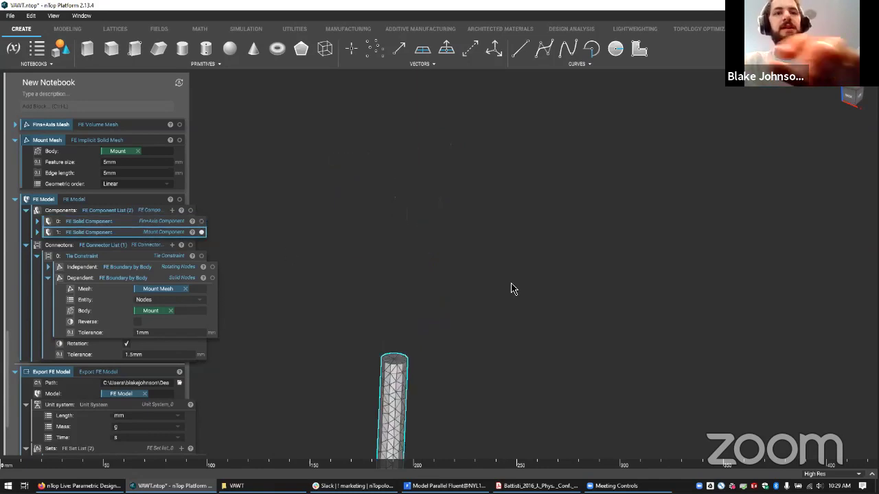
middle_click_drag(422, 357, 481, 273)
scroll(467, 302, "down", 3)
middle_click_drag(488, 337, 423, 268)
Step: Expand the Fin+Axis Component to review its solid mesh, material and material frame, and collapse it again
left_click(103, 223)
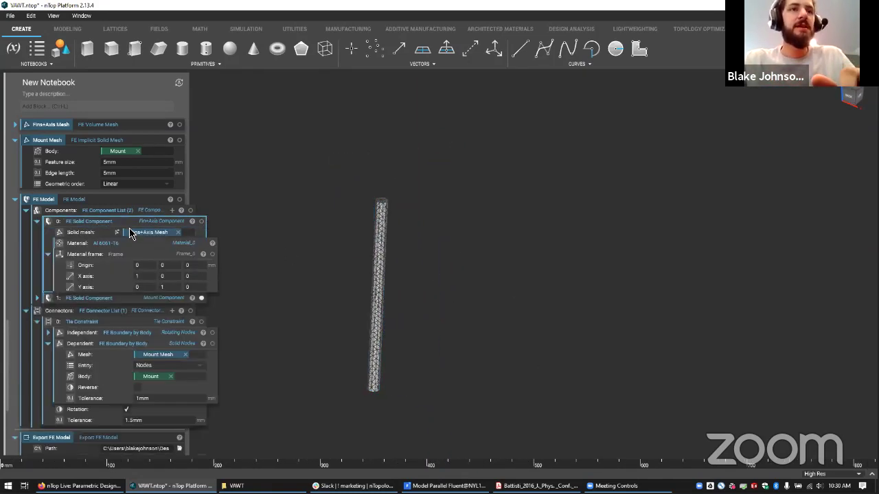
double_click(113, 224)
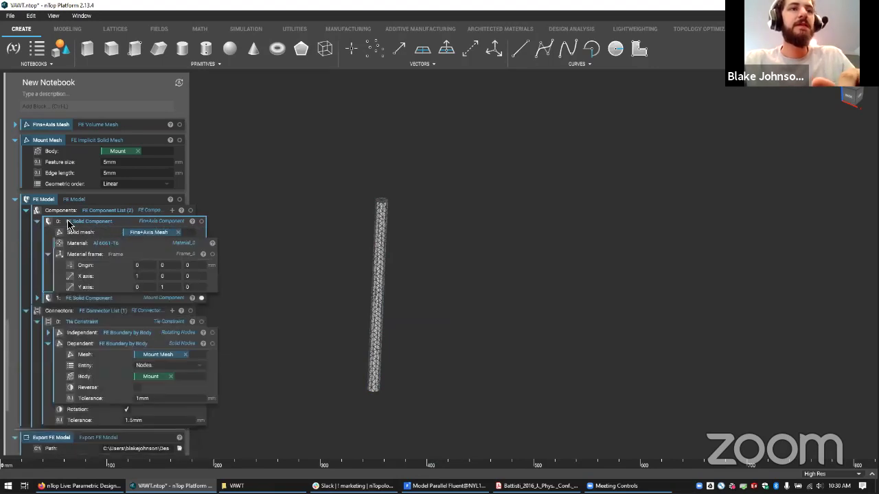
double_click(139, 225)
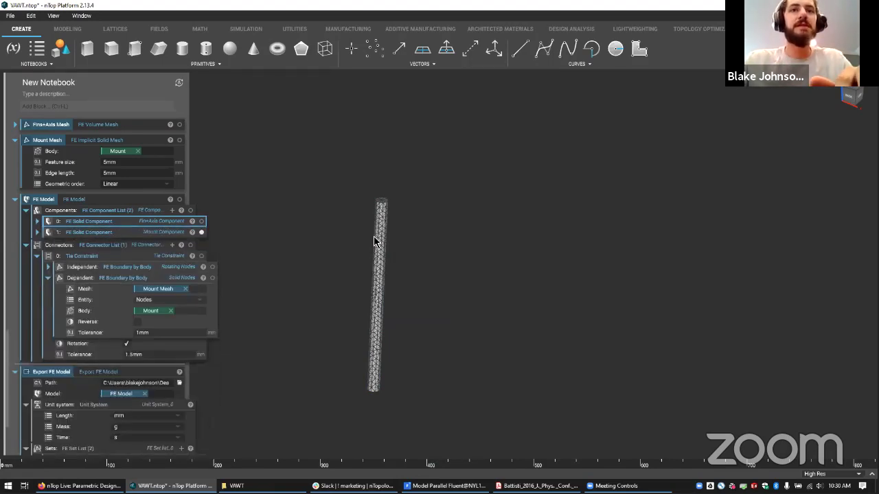
double_click(135, 221)
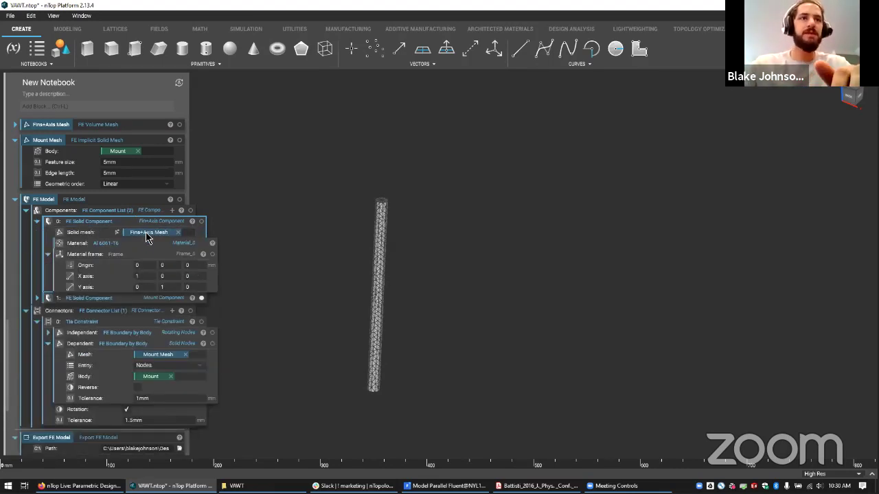
double_click(112, 211)
double_click(114, 219)
double_click(108, 257)
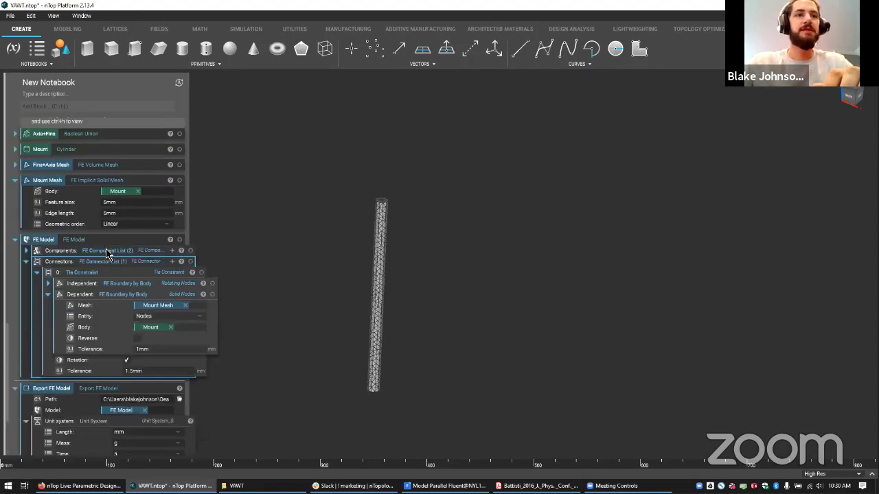
double_click(107, 252)
double_click(86, 261)
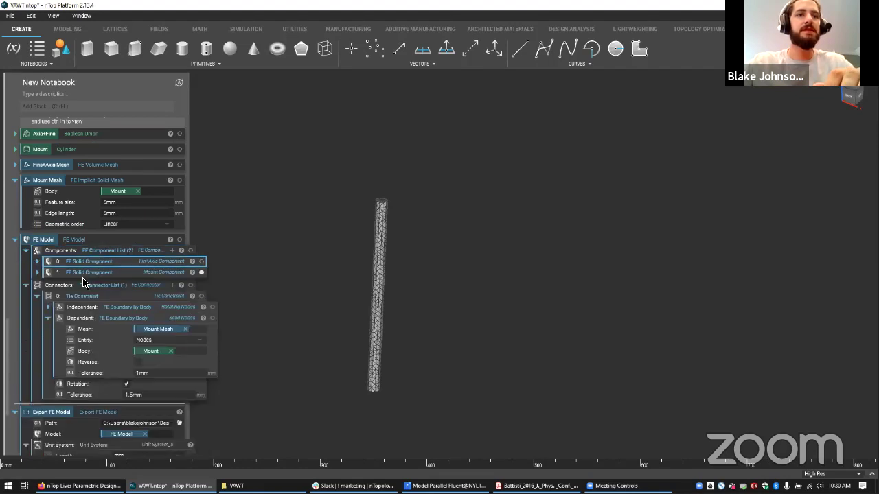
Step: Expand the Mount Component to review its solid mesh and material, and collapse it again
double_click(103, 272)
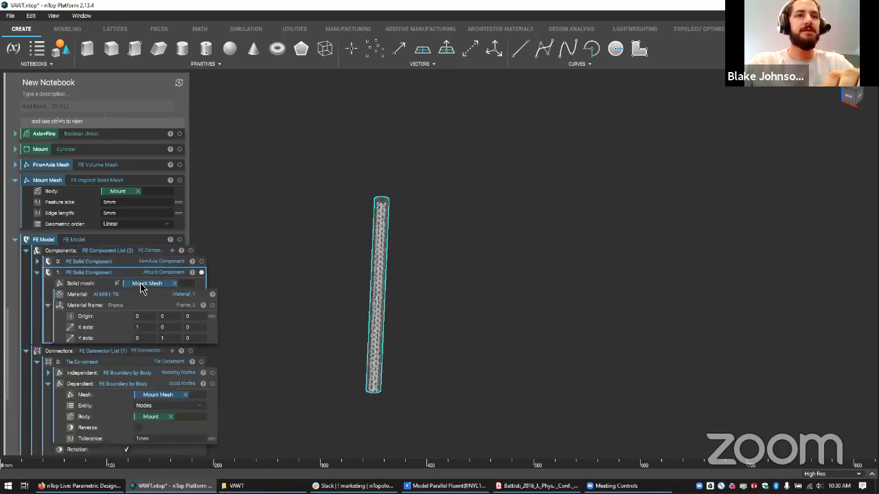
left_click(110, 294)
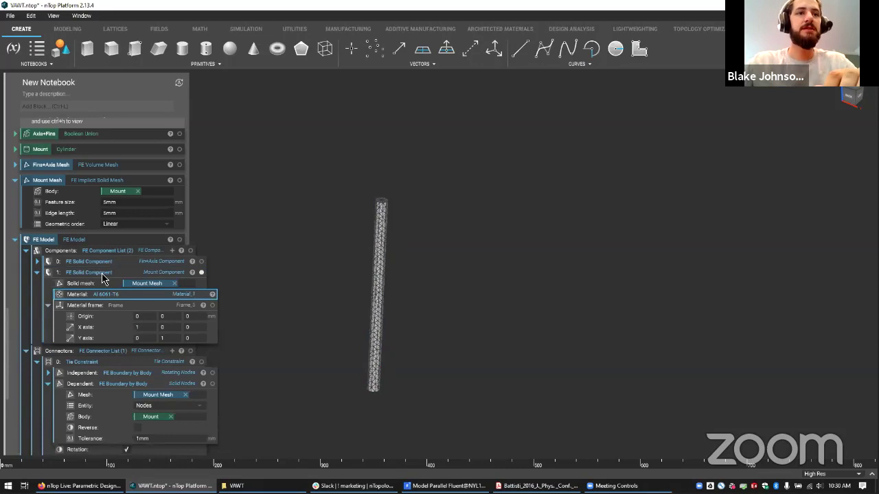
double_click(103, 274)
left_click(110, 302)
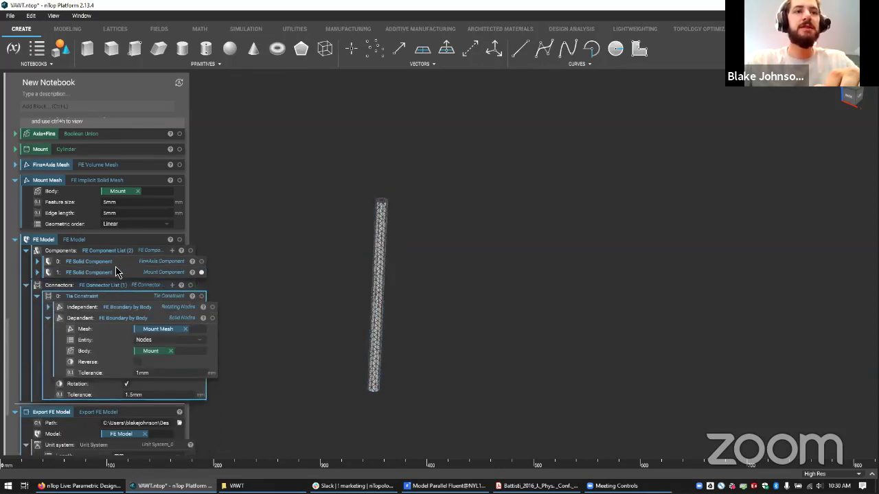
Step: Display the Fin+Axis Component beside the mount, with the independent and dependent boundary nodes of the Tie Constraint
left_click(201, 261)
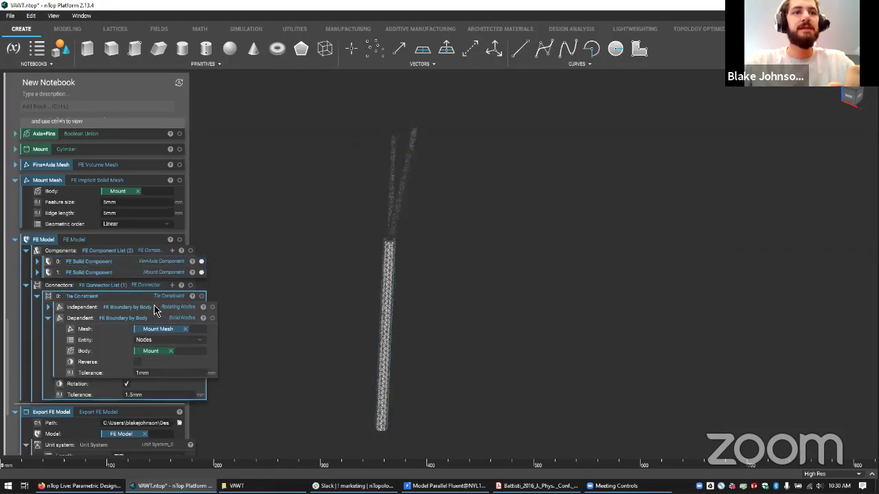
left_click(182, 312)
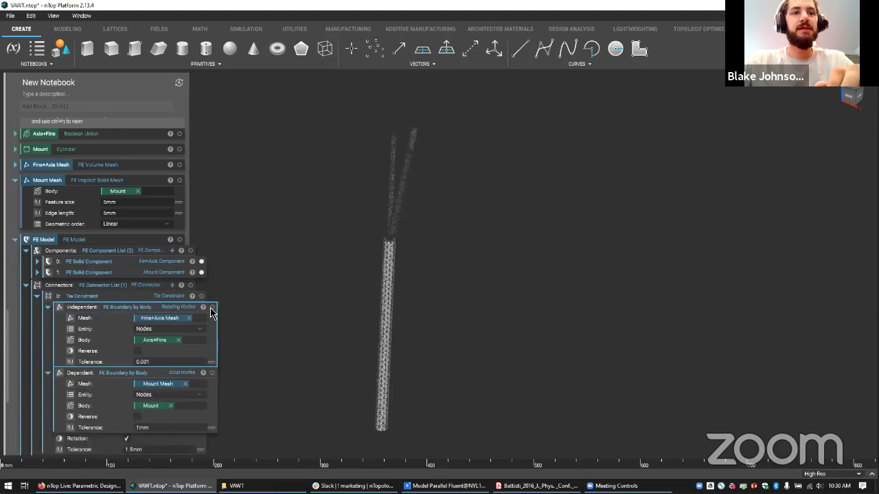
left_click(211, 307)
left_click(201, 306)
left_click(209, 318)
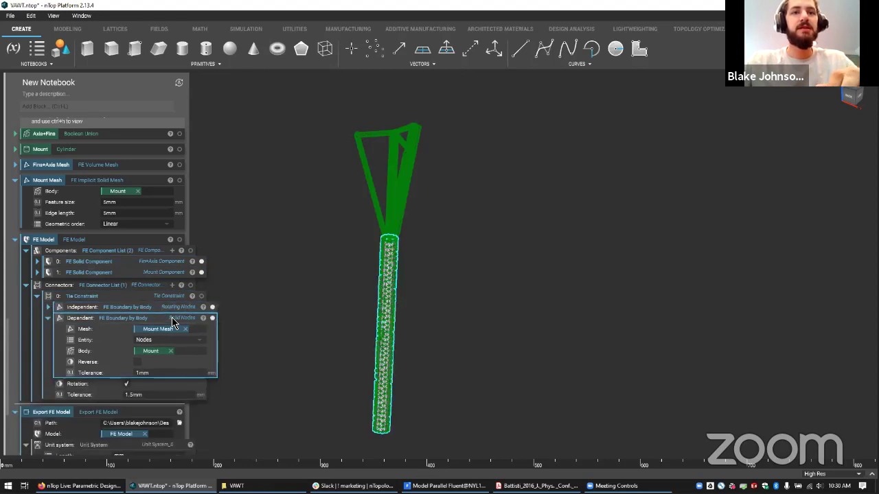
Step: Rename the Tie Constraint's dependent boundary Fixed Nodes, collapse it, and redisplay the nodes of both boundaries
left_click(212, 317)
left_click(212, 307)
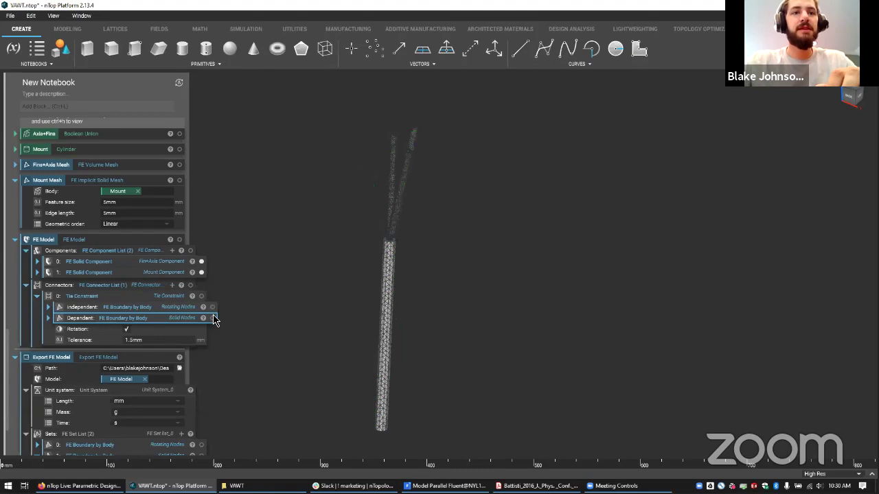
left_click(212, 318)
left_click(212, 307)
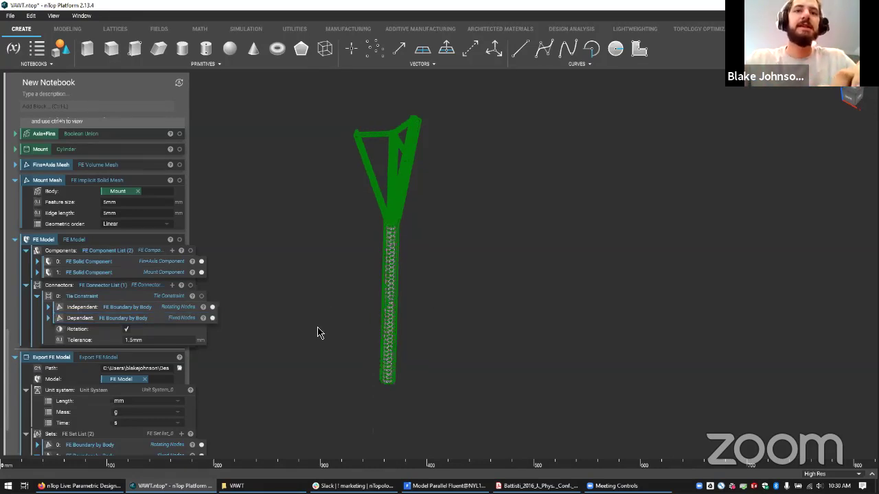
Step: Isolate the Tie Constraint and inspect where it connects the two components
left_click(202, 296)
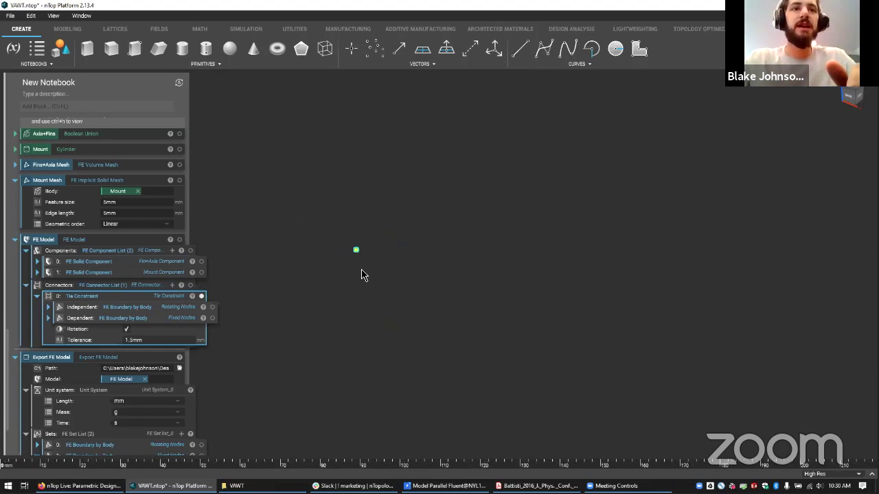
scroll(361, 275, "down", 2)
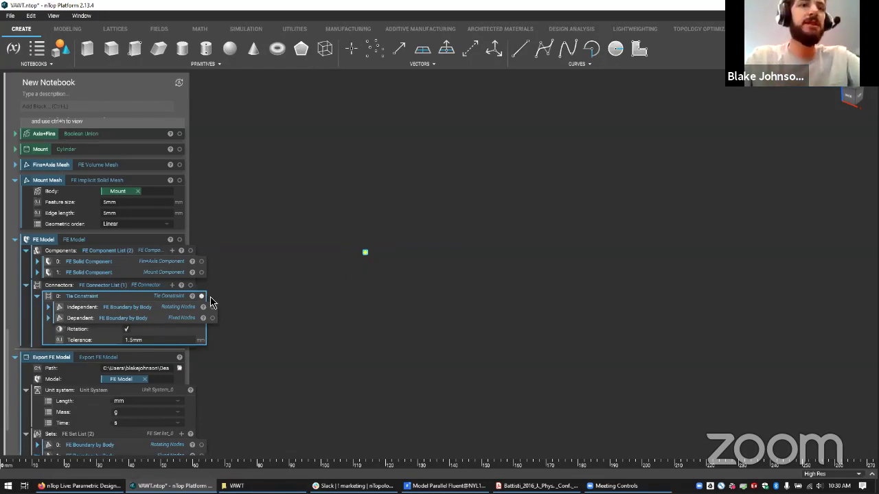
Step: Display only the Mount Component and Fin+Axis Component together and view the whole assembly
left_click(146, 261)
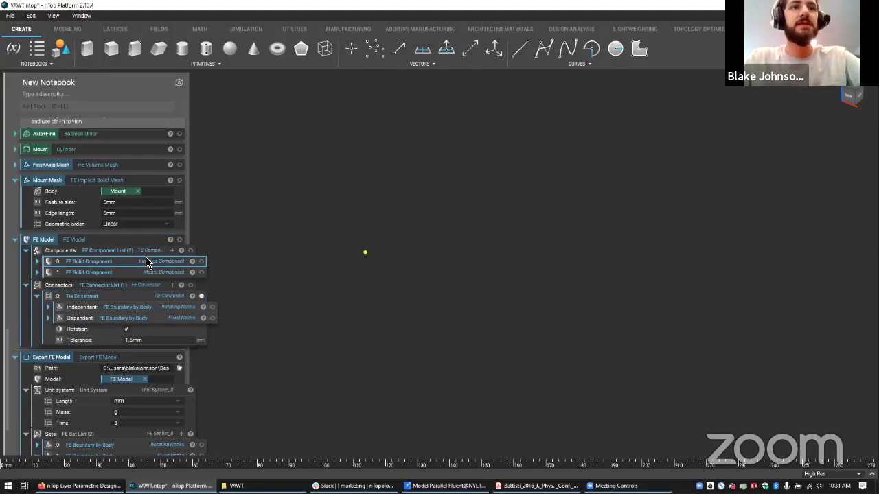
left_click(199, 274)
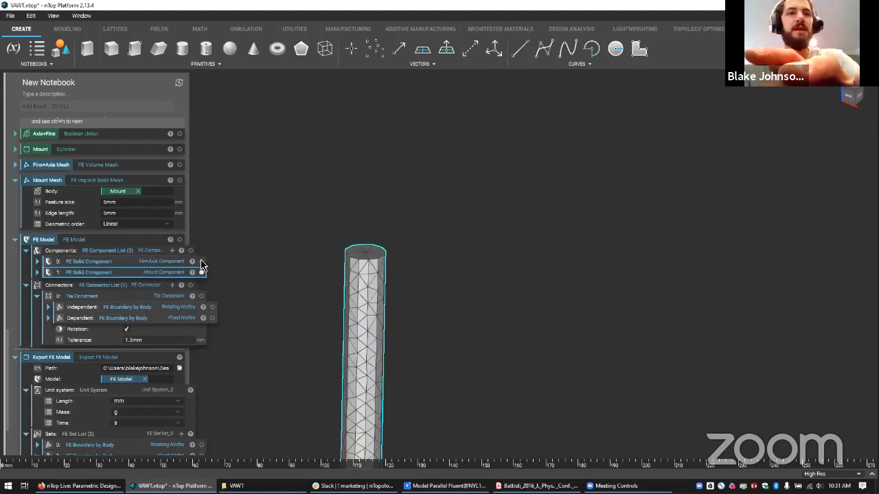
left_click(201, 261)
right_click_drag(462, 250, 398, 264)
scroll(406, 260, "down", 4)
Step: Review the Export FE Model block's path, model, unit system and node sets against the preceding workflow blocks
scroll(19, 360, "down", 2)
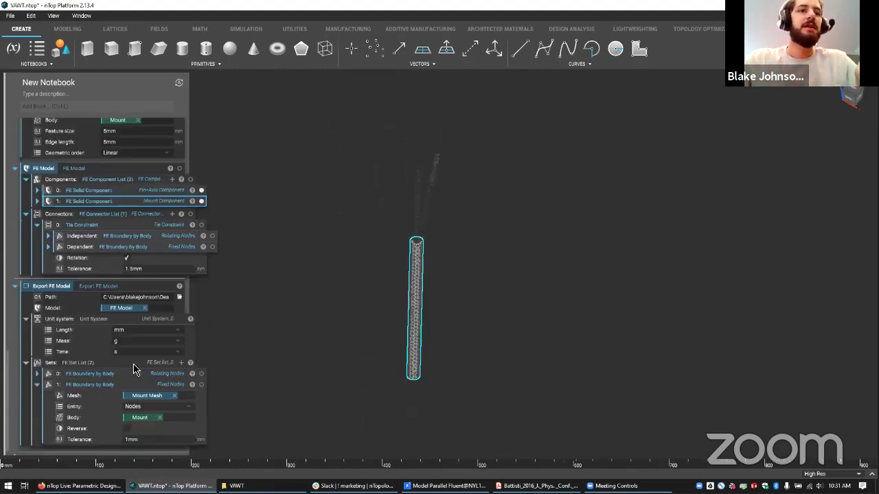
left_click(122, 302)
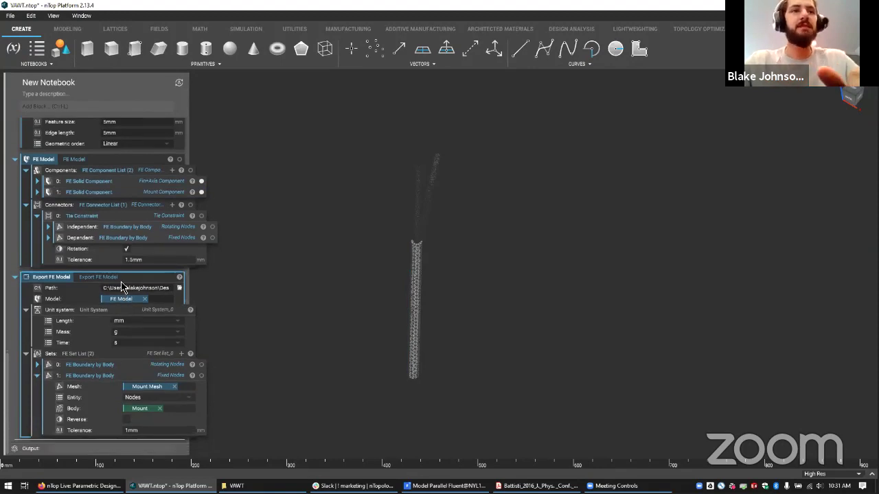
scroll(121, 285, "up", 5)
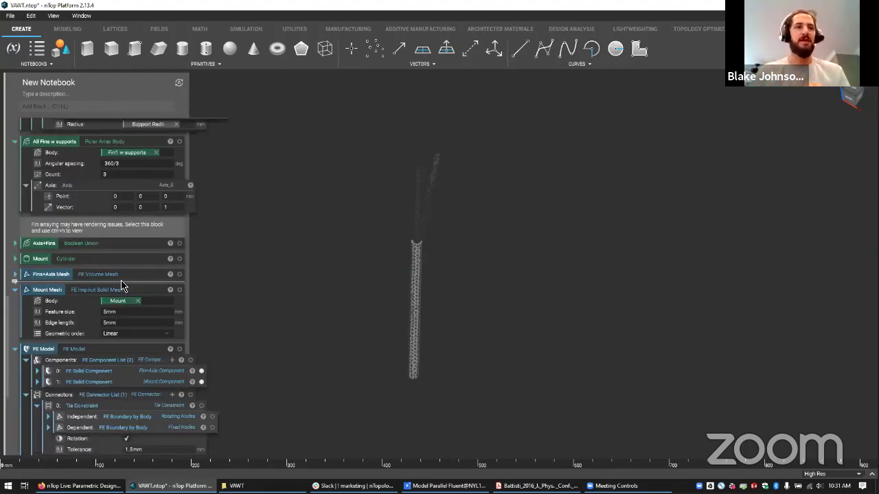
scroll(121, 285, "down", 5)
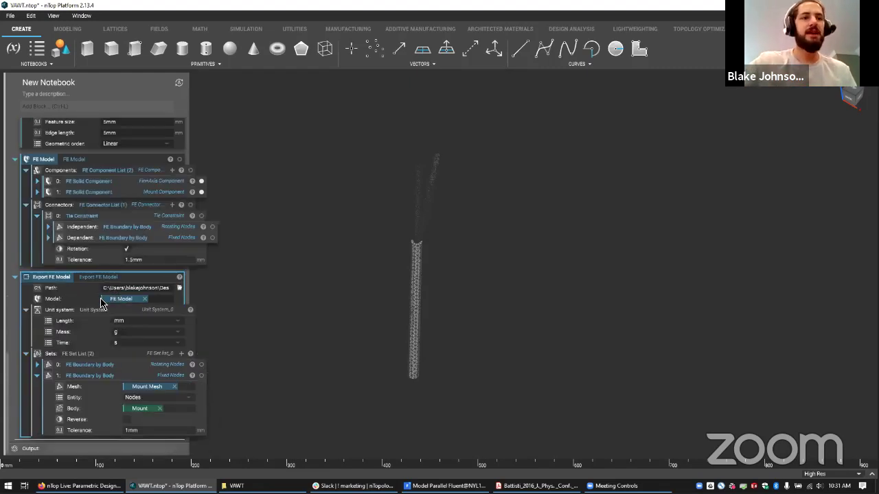
Step: Collapse the FE Model block and show it as the source of the Export FE Model block's model input
double_click(125, 160)
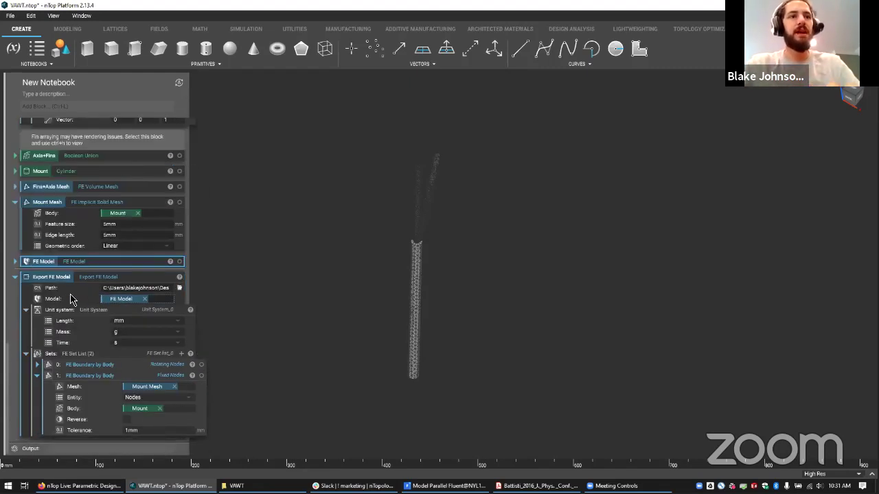
left_click(83, 278)
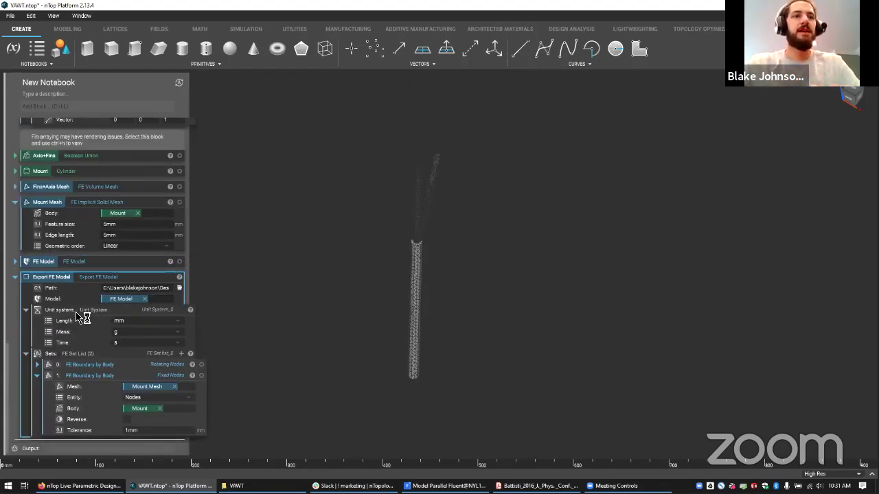
left_click(40, 261)
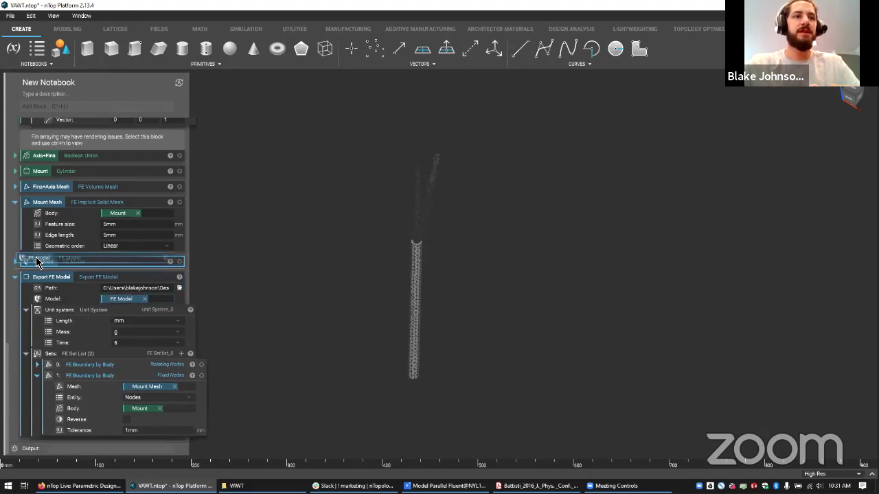
Step: Browse the export path to the VAWT desktop folder, check the ANSYS Fluent Mesh (*.msh) file type, and leave without saving
left_click(179, 288)
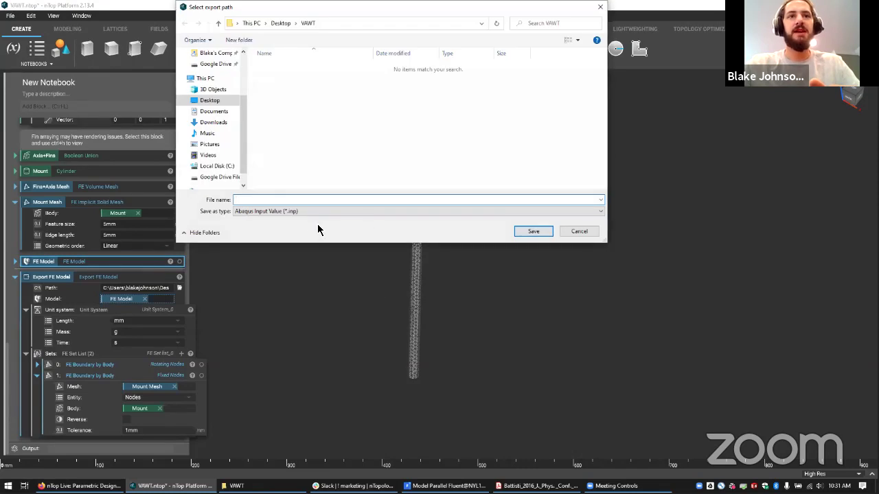
scroll(210, 110, "up", 3)
left_click(210, 71)
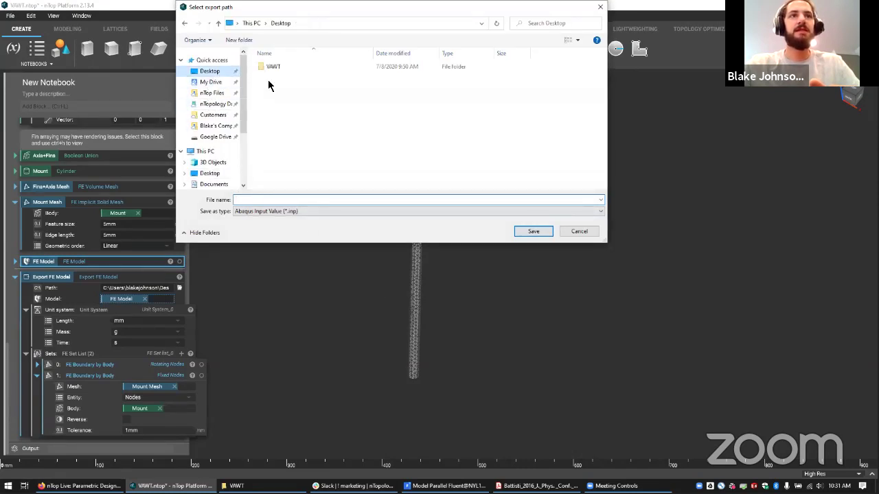
left_click(272, 67)
double_click(271, 67)
left_click(280, 210)
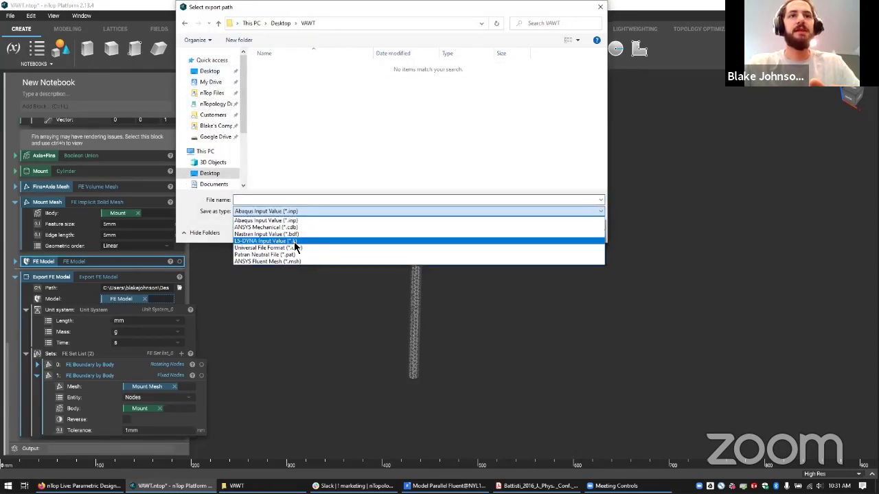
left_click(295, 262)
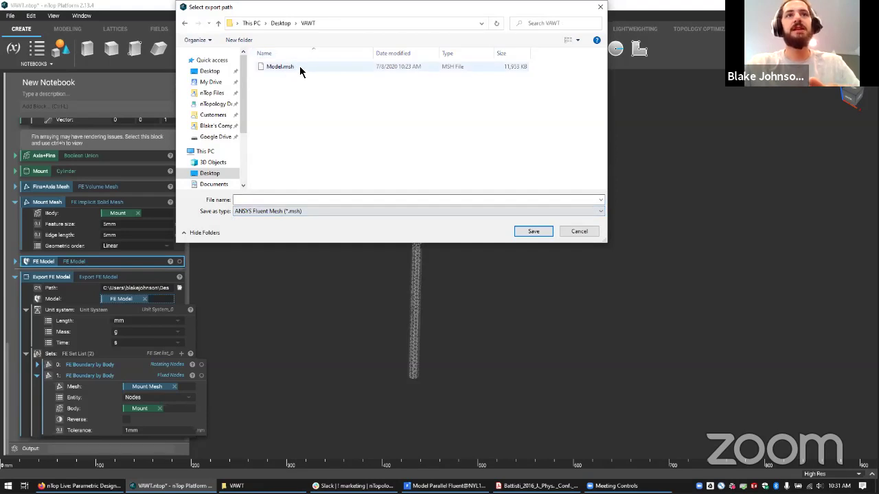
left_click(581, 230)
Step: Review the export unit system and display the Rotating Nodes and Fixed Nodes sets together
left_click(135, 318)
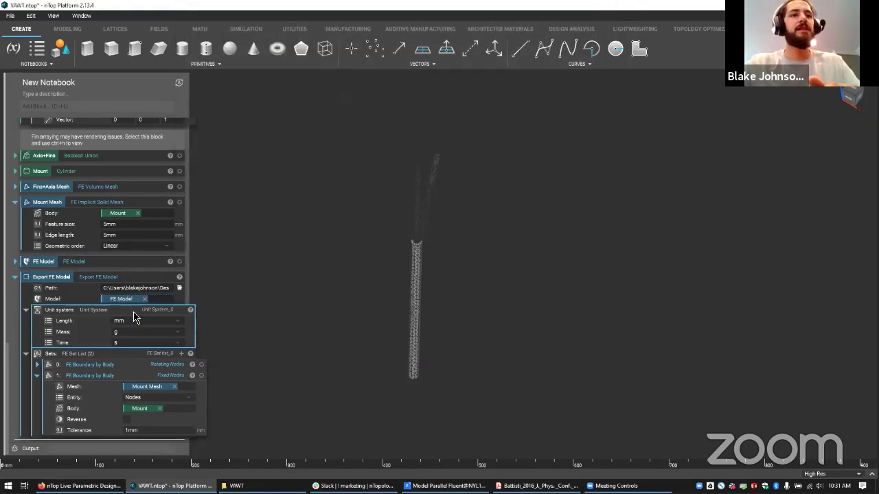
scroll(115, 213, "up", 6)
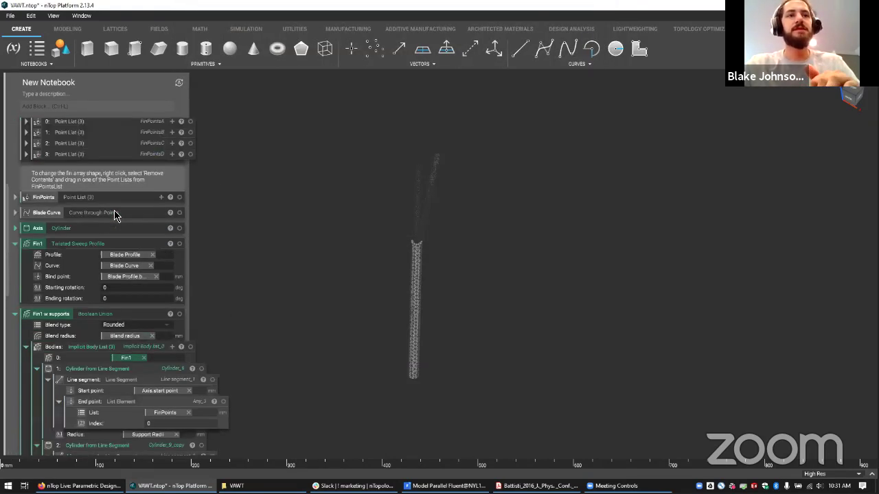
scroll(115, 212, "down", 6)
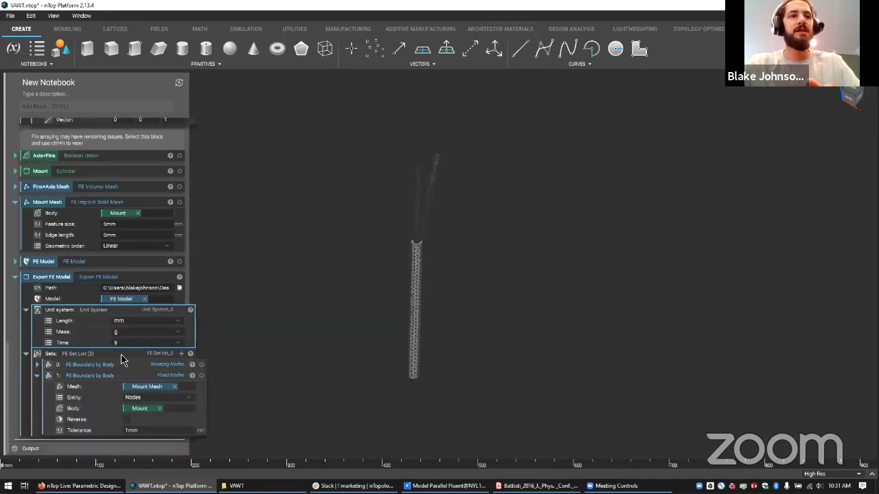
left_click(182, 365)
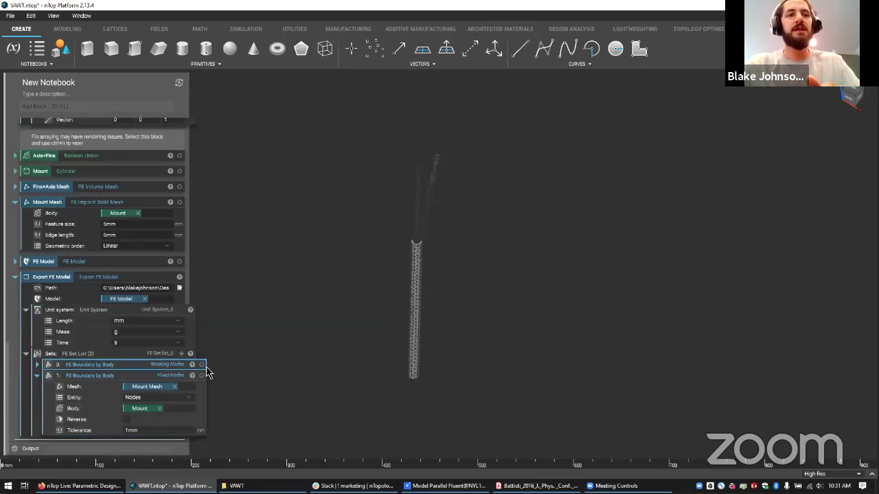
left_click(201, 364)
left_click(201, 376)
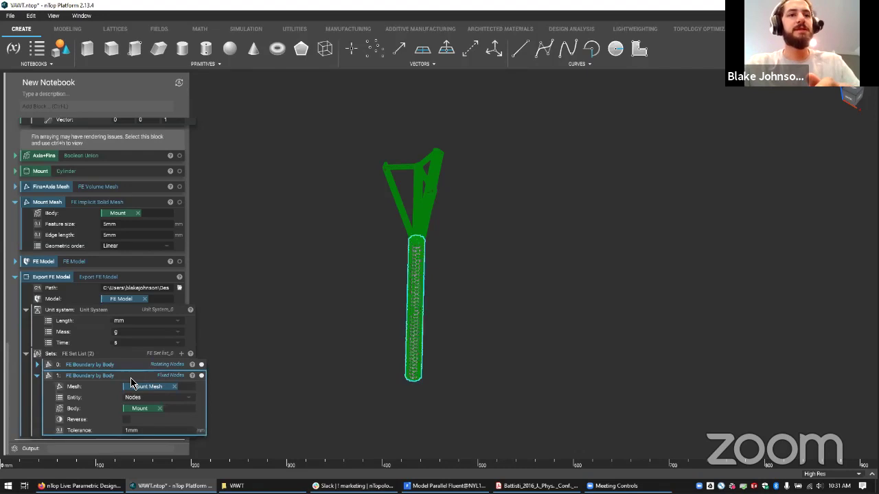
Step: Isolate the Rotating Nodes and Fixed Nodes sets in turn, and redisplay both together
double_click(131, 375)
double_click(134, 366)
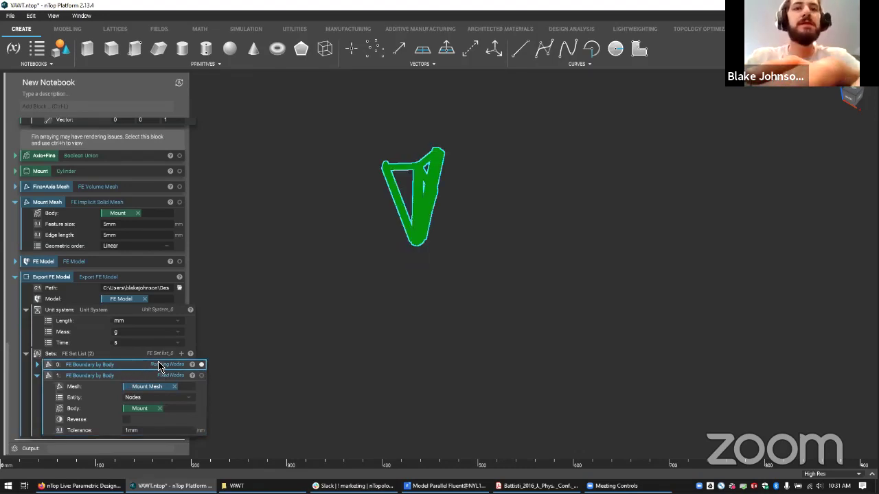
left_click(160, 373)
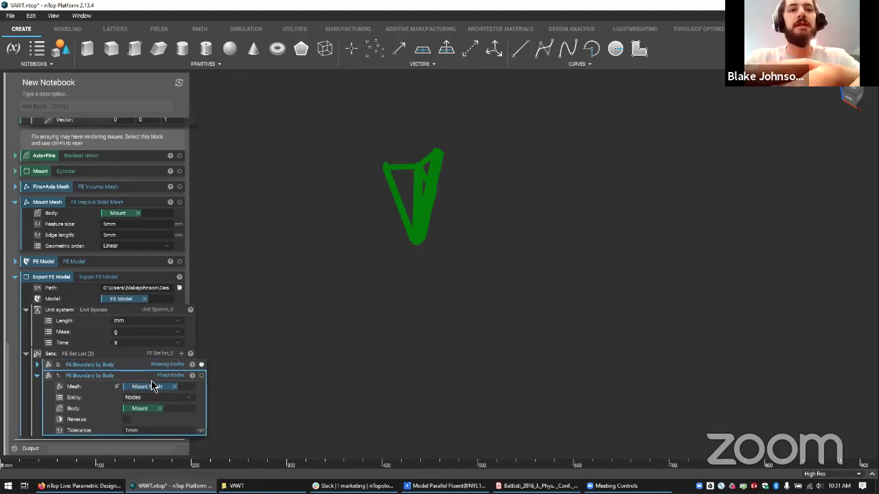
double_click(152, 376)
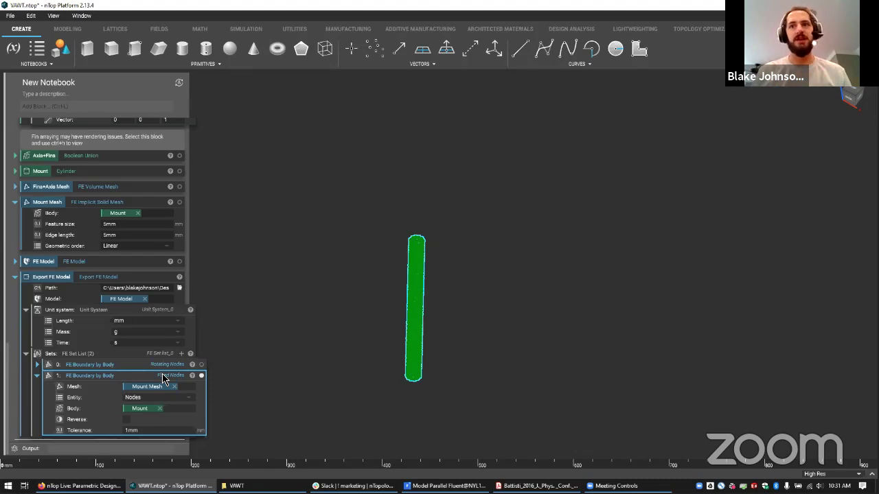
left_click(201, 364)
left_click(133, 357)
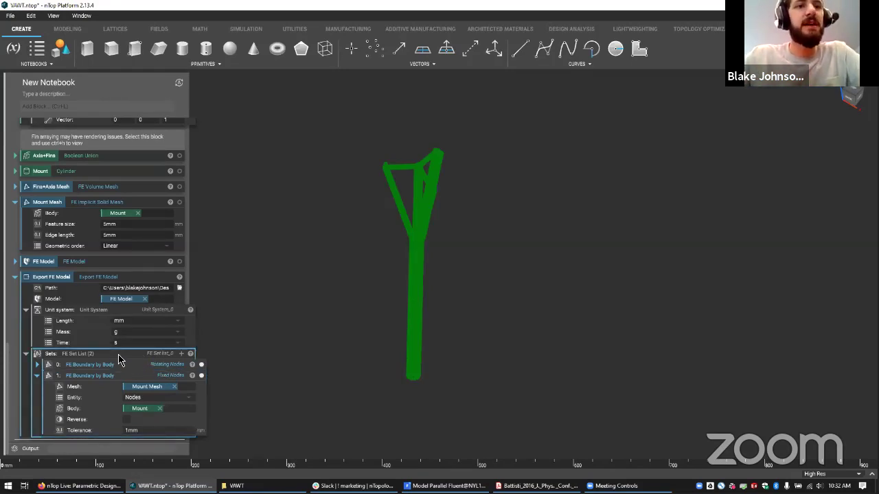
Step: Isolate the Rotating Nodes set and expand it to review its Fins+Axis Mesh and Axis+Fins body inputs
left_click(180, 367)
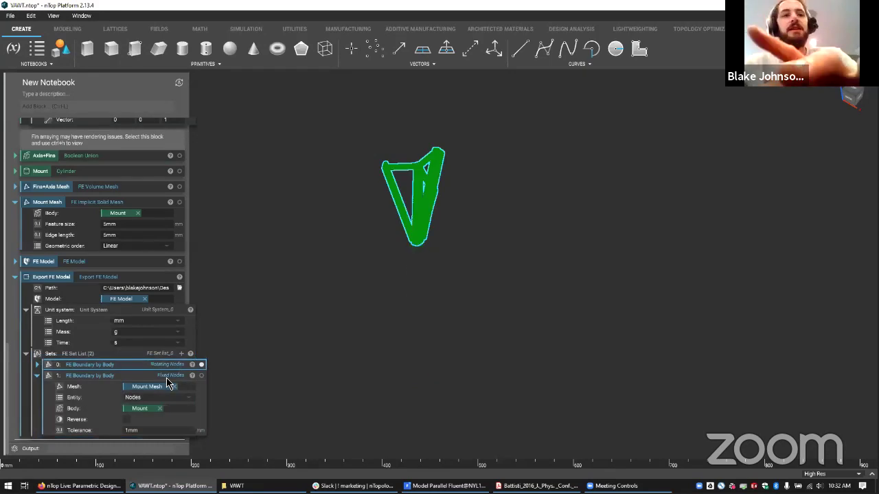
left_click(179, 374)
left_click(171, 366)
left_click(173, 376)
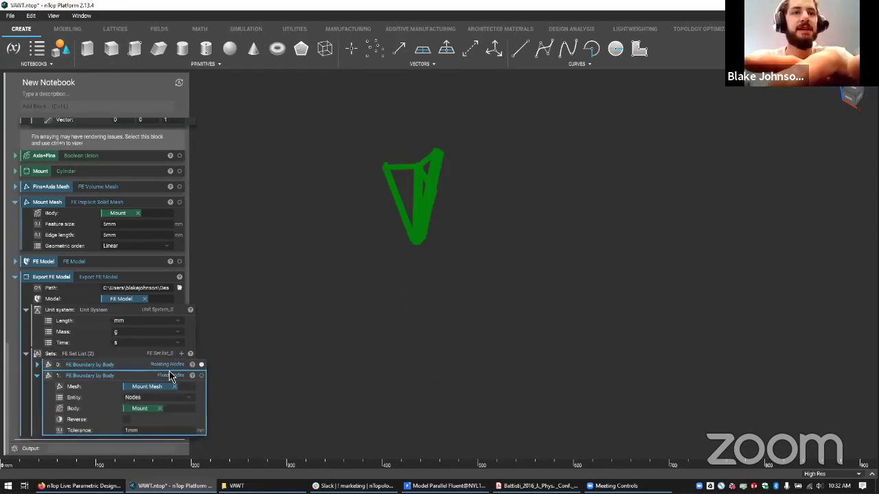
left_click(172, 365)
double_click(161, 369)
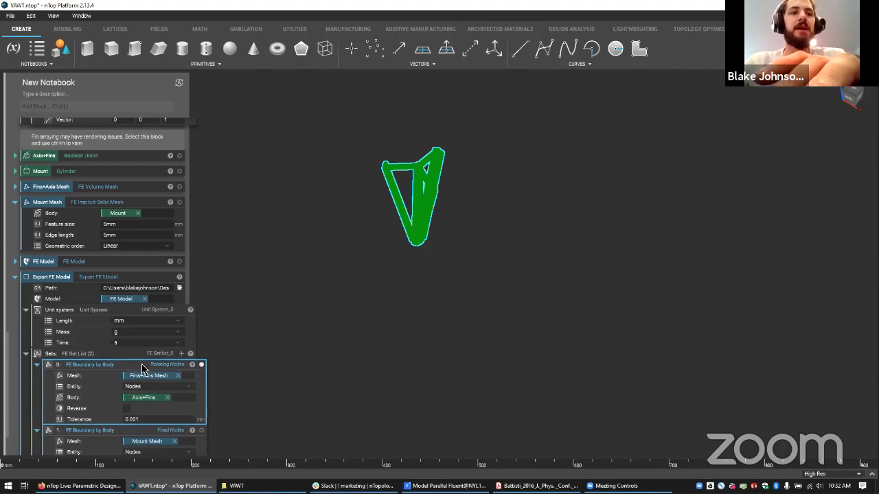
left_click_drag(115, 363, 91, 370)
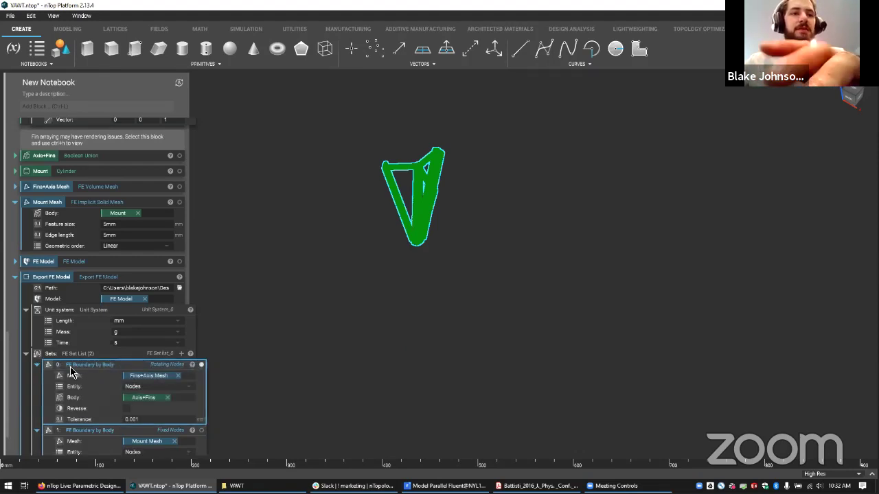
scroll(119, 371, "down", 2)
left_click(142, 328)
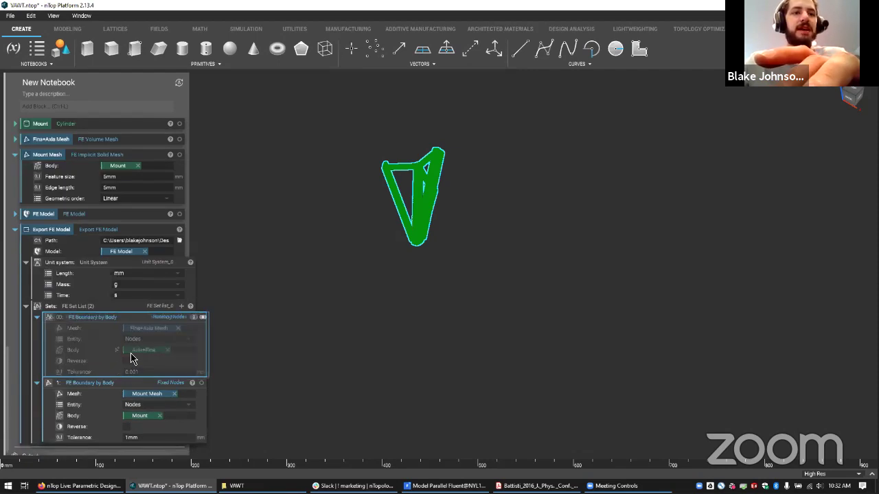
left_click(137, 351)
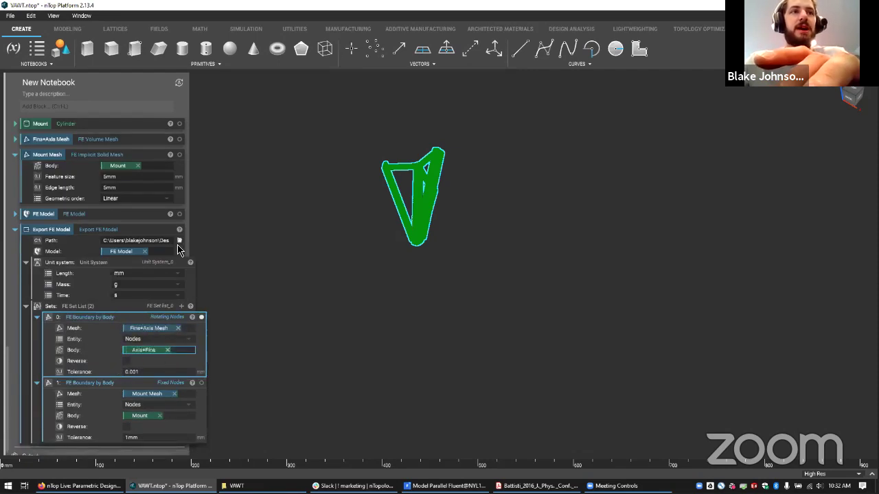
Step: Isolate the Axis+Fins Boolean Union body and inspect its geometry up close
scroll(180, 247, "up", 1)
left_click(180, 132)
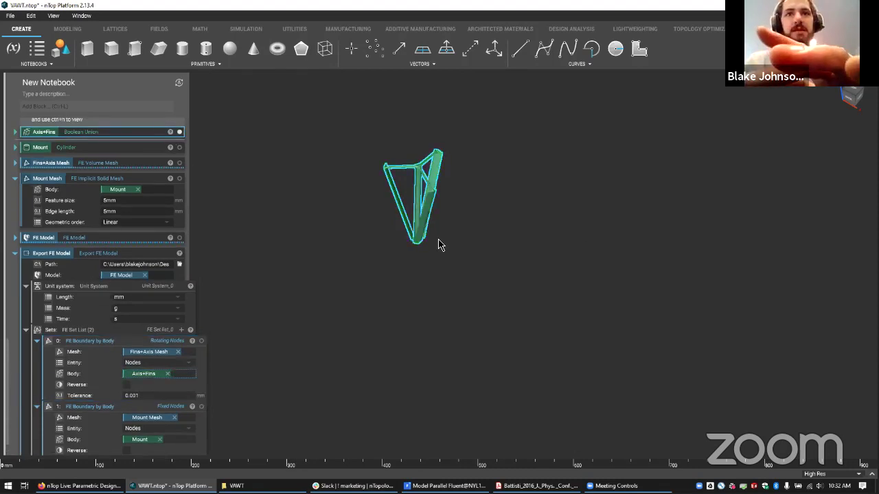
scroll(438, 241, "up", 5)
middle_click_drag(393, 158, 454, 294)
scroll(456, 298, "up", 1)
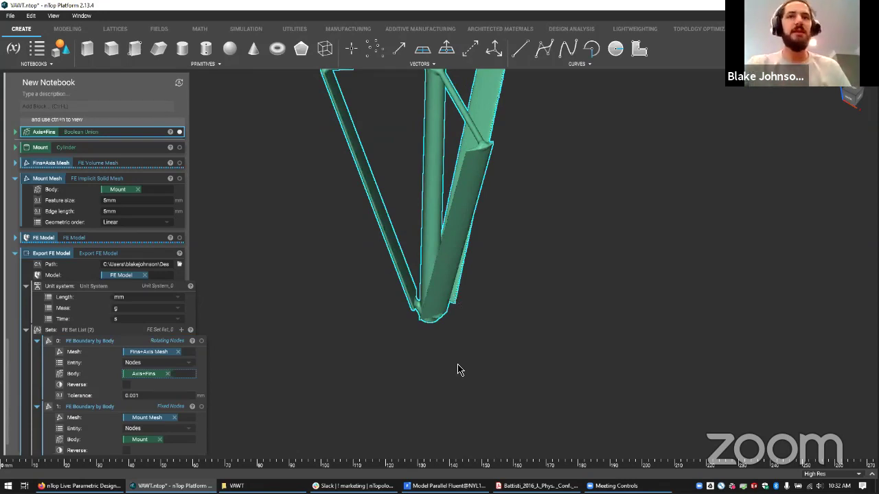
scroll(476, 190, "down", 3)
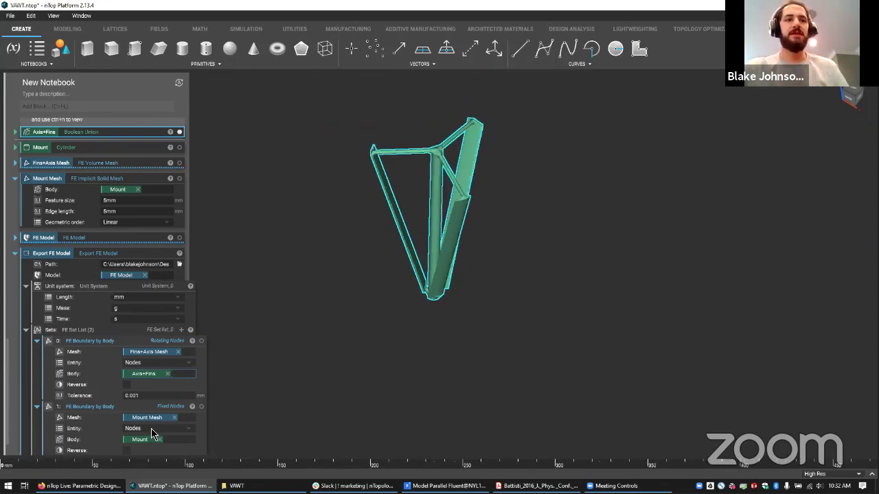
Step: Compare the Rotating Nodes set's body and mesh inputs with the displayed Axis+Fins geometry
scroll(158, 370, "down", 1)
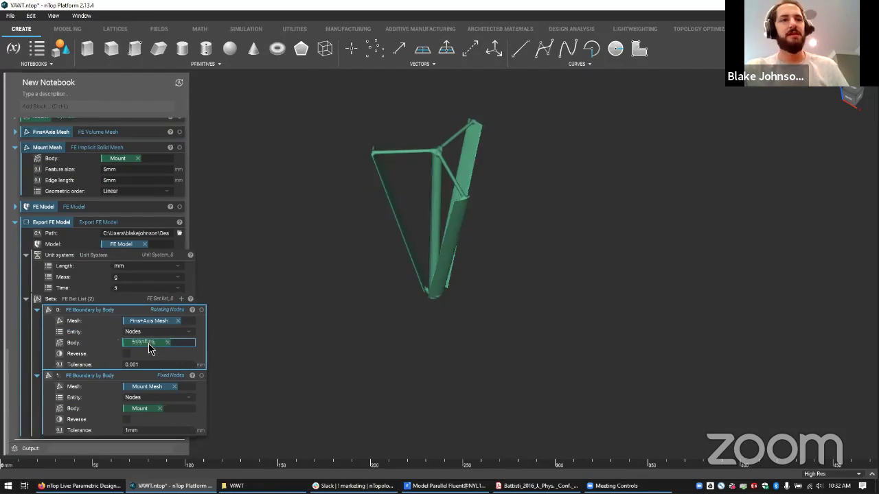
left_click(149, 349)
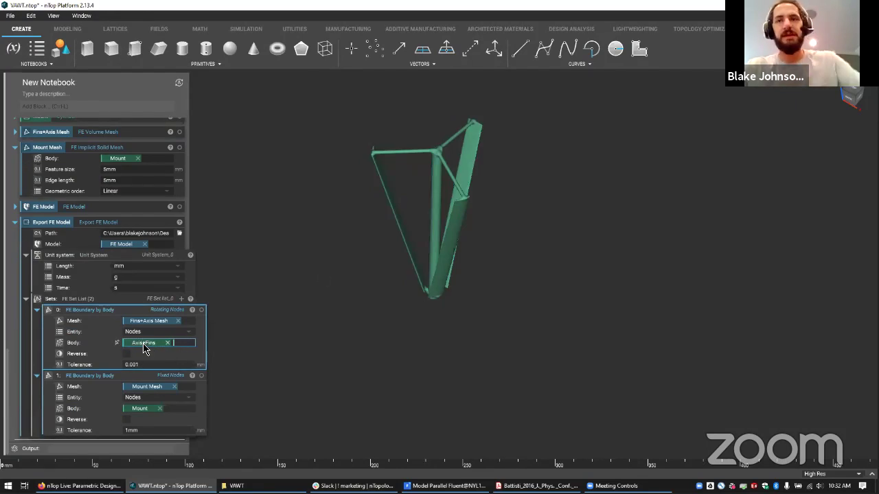
mouse_move(458, 263)
right_mouse_down()
mouse_move(473, 176)
mouse_move(461, 247)
right_mouse_up()
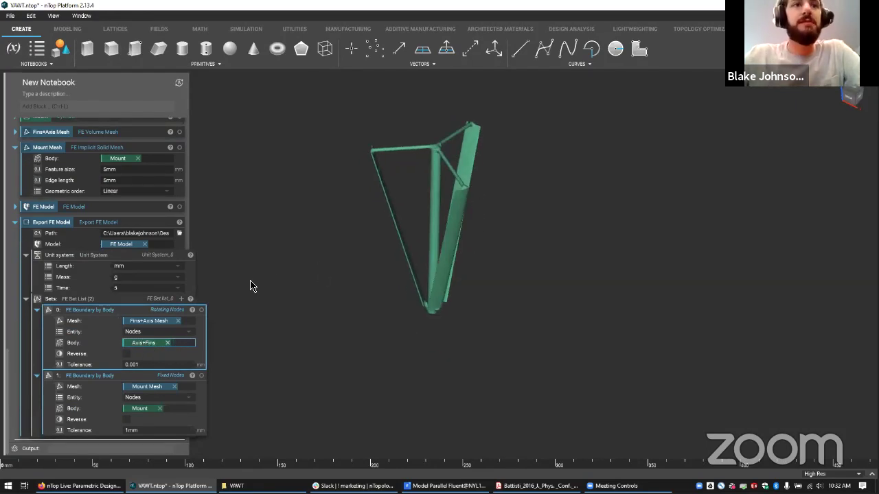
left_click(153, 319)
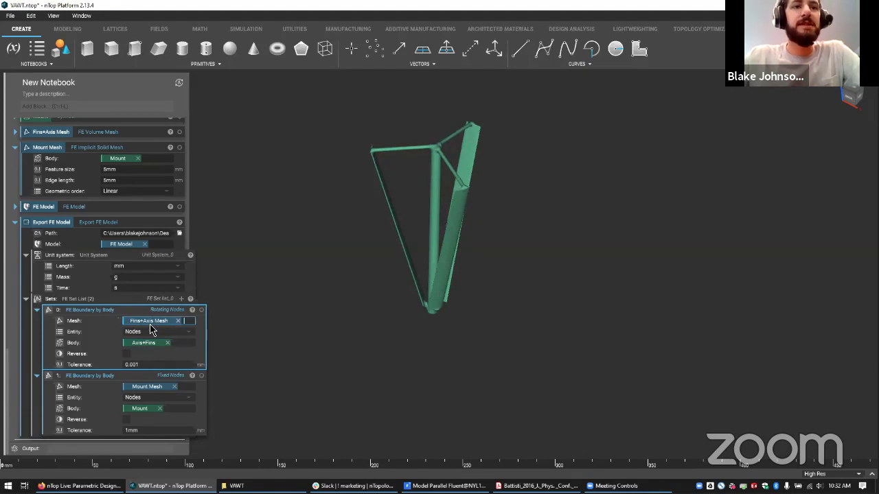
Step: Display the Fixed Nodes set and overlay the Mount cylinder body it is based on
left_click(152, 383)
left_click(202, 376)
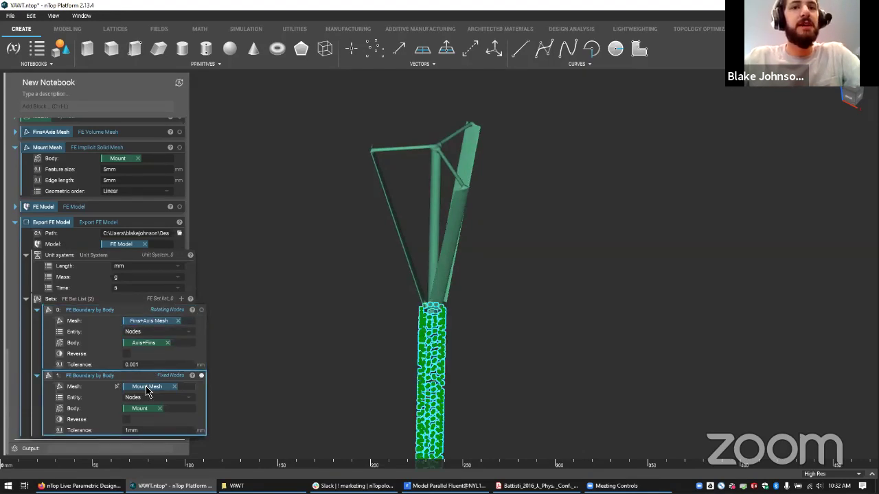
scroll(165, 162, "up", 2)
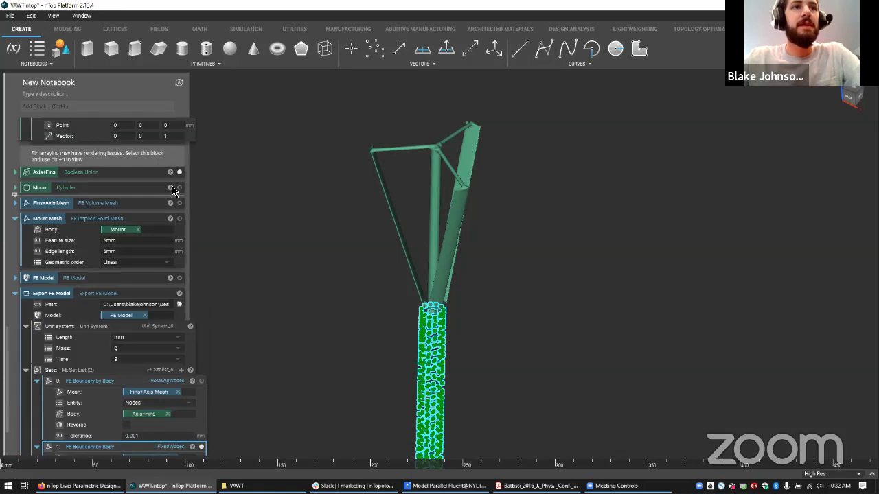
left_click(177, 189)
left_click(149, 189)
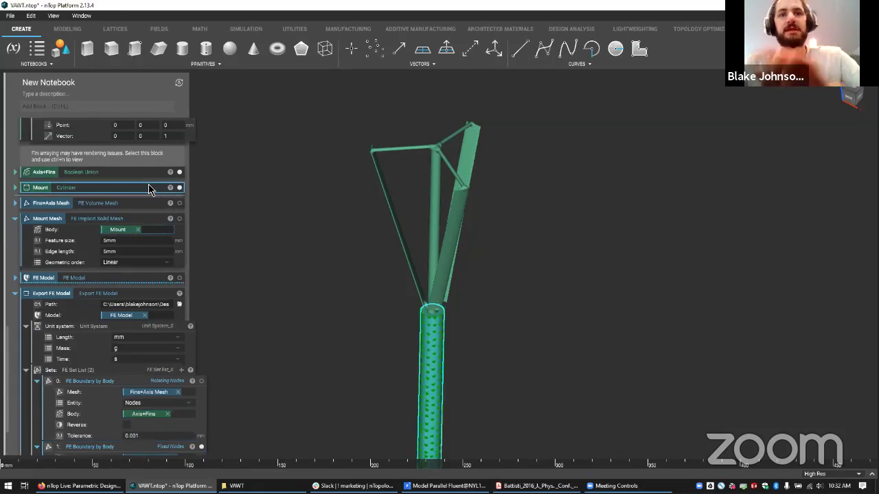
Step: Show the Rotating Nodes set alongside the mount, and return to only the Mount body and Fixed Nodes
left_click(201, 380)
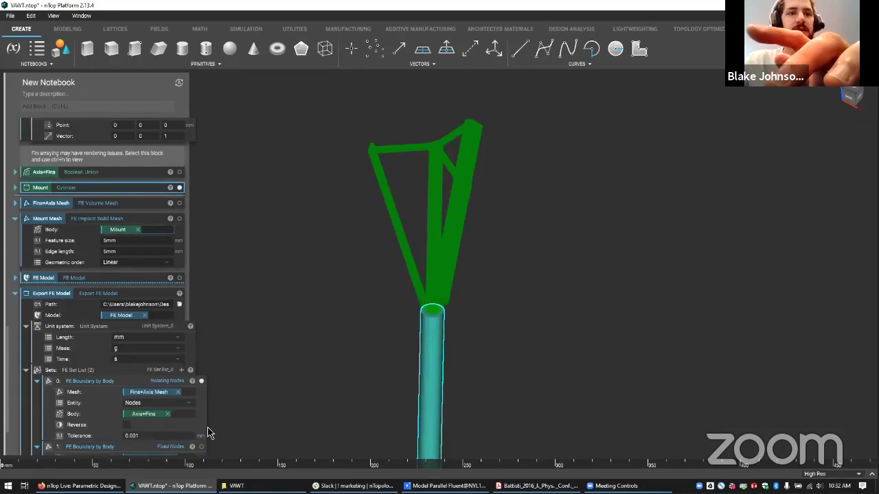
left_click(202, 386)
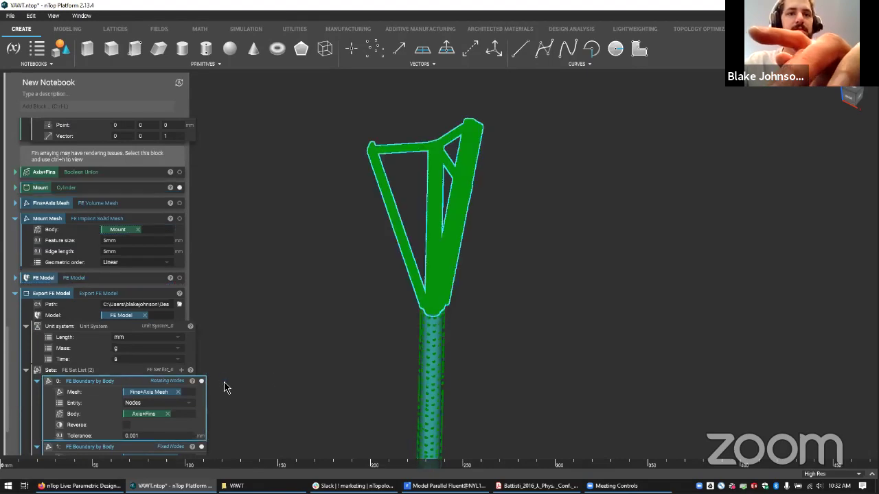
left_click(201, 380)
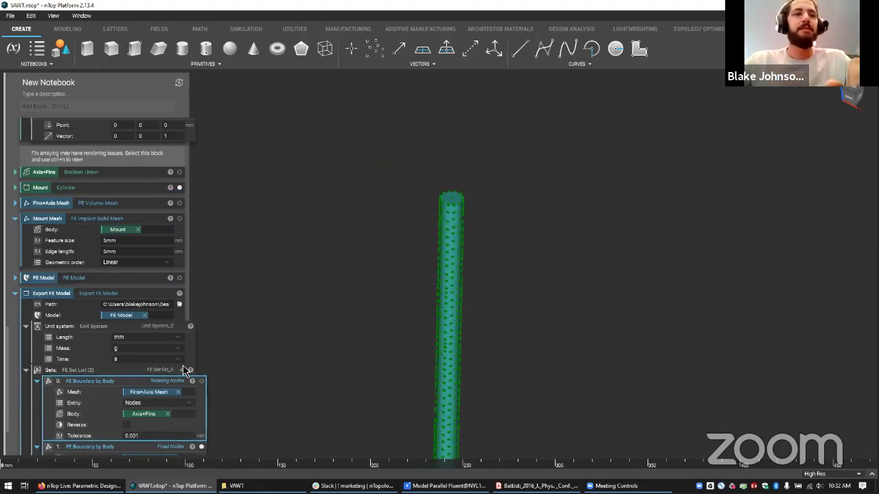
Step: Collapse the Export FE Model block, and switch to Ansys Fluent to view the imported turbine mesh
scroll(141, 358, "down", 2)
double_click(94, 224)
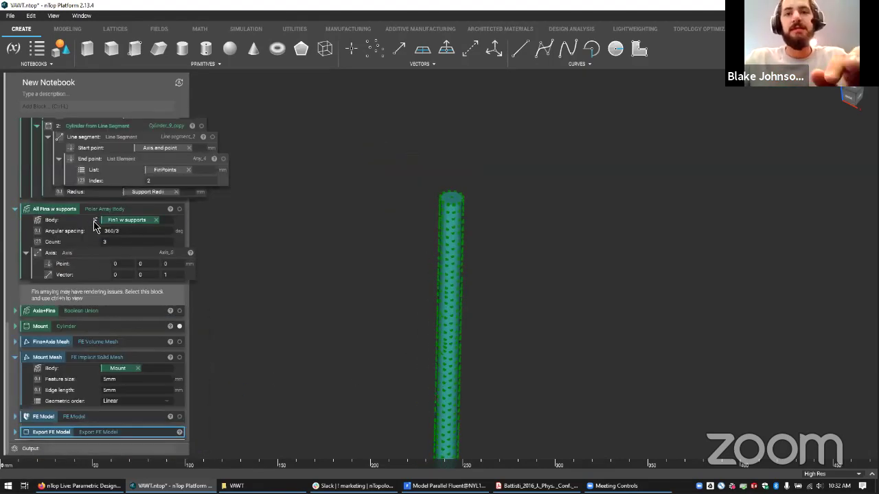
left_click(446, 486)
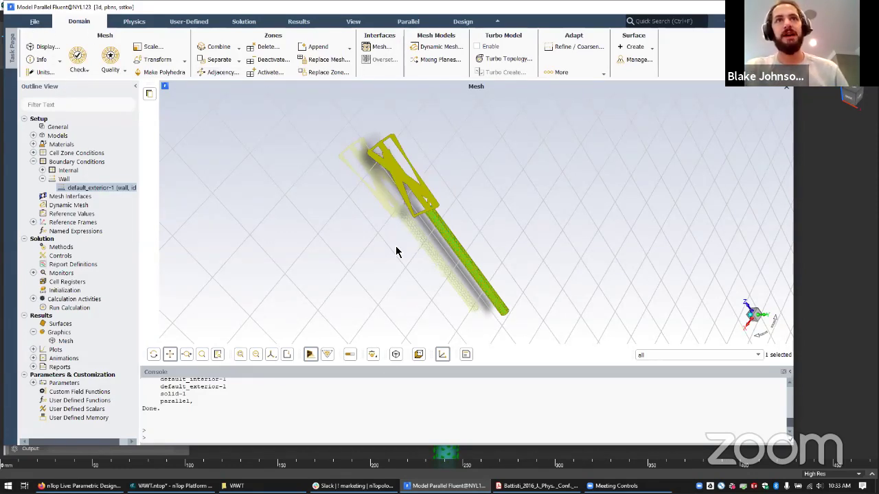
Step: Locate the exported Model.msh in the VAWT folder, and return to the Fluent mesh view with the outline tree collapsed
left_click(233, 486)
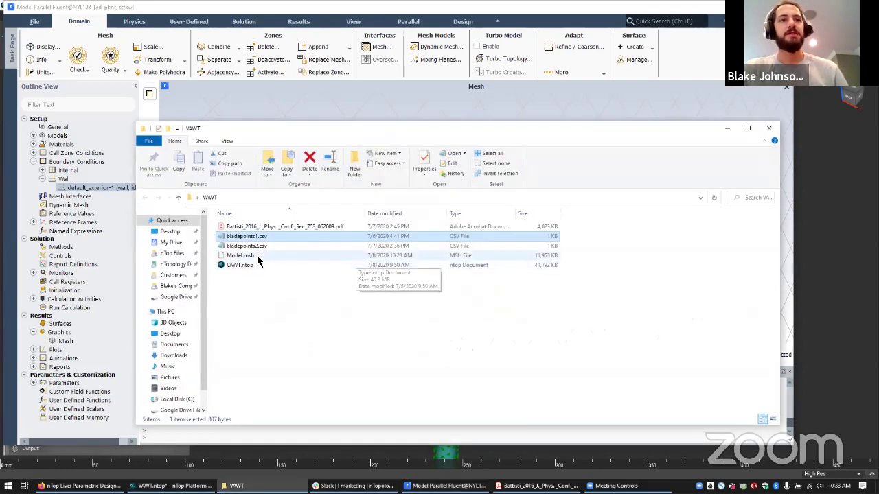
left_click(258, 256)
left_click(320, 99)
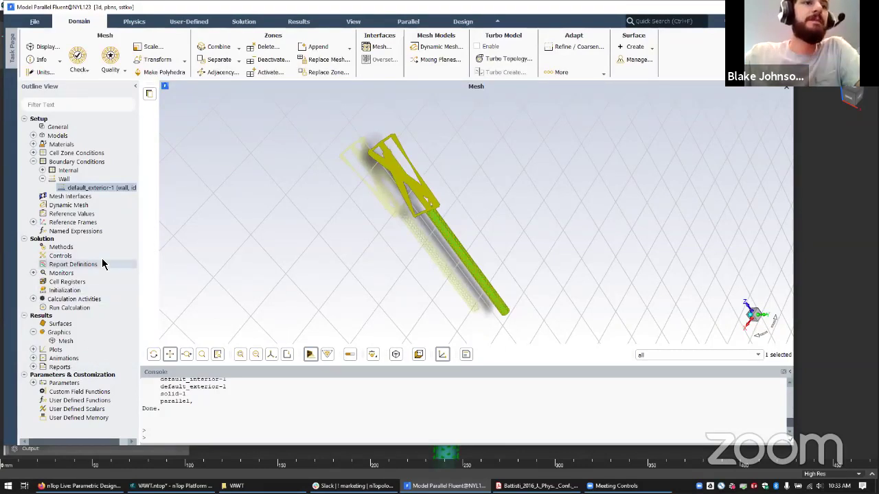
left_click(135, 88)
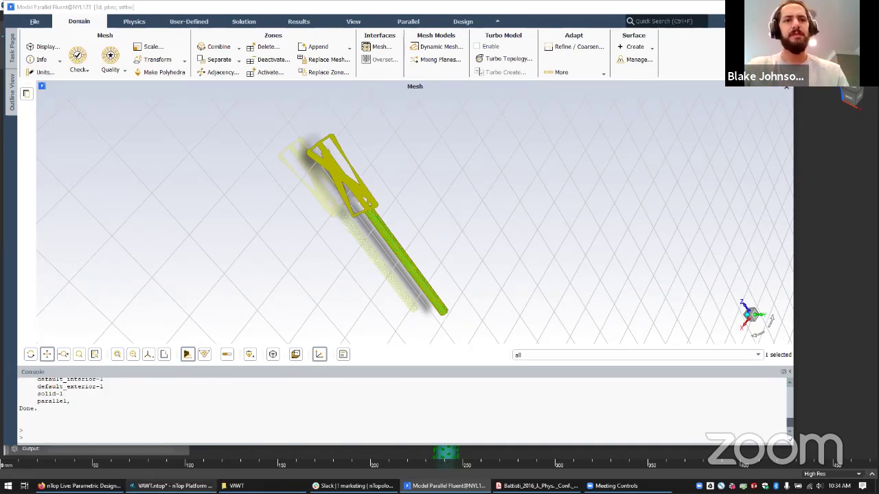
Step: Review all the project files in the VAWT folder, and minimize Fluent to return to the nTop Platform notebook
left_click(234, 486)
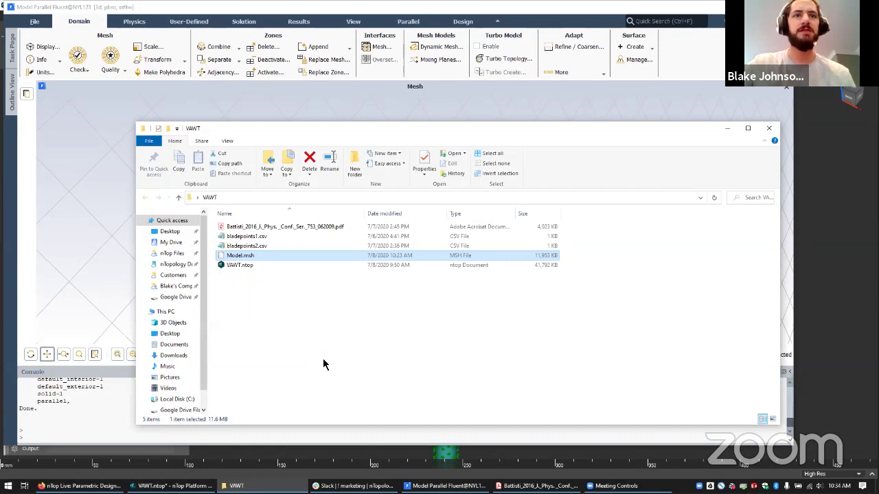
left_click_drag(311, 342, 215, 157)
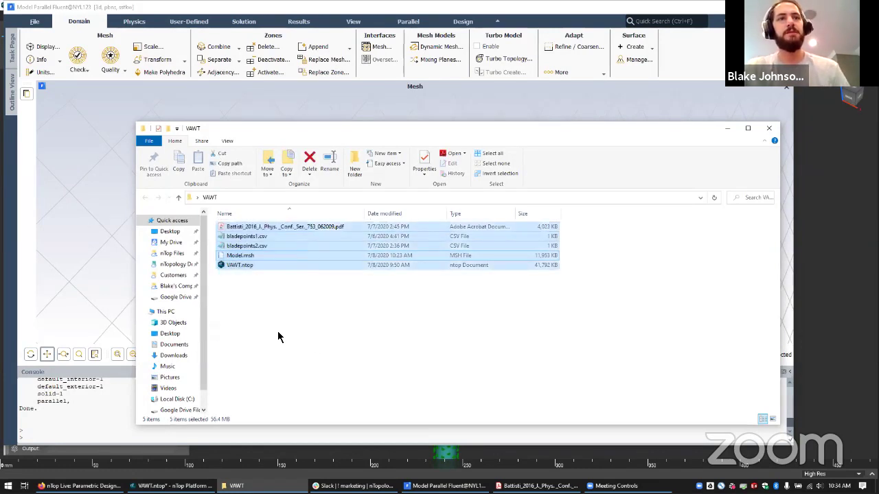
left_click(278, 331)
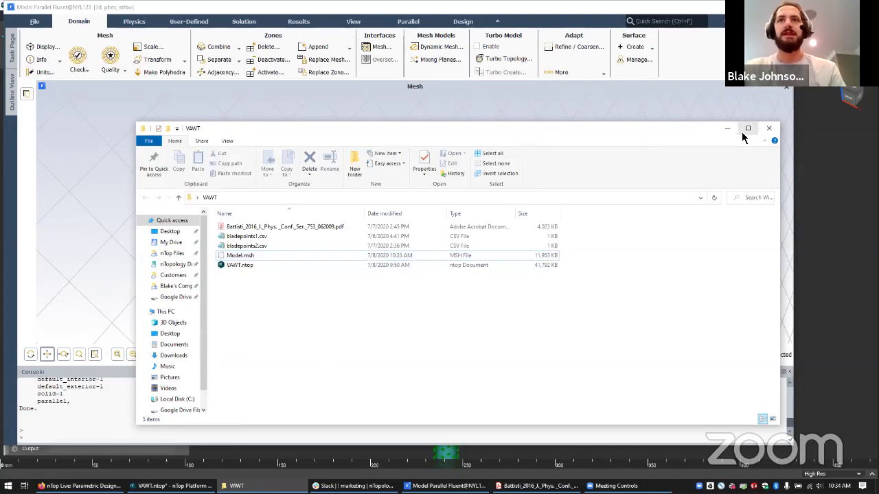
key("alt+Tab")
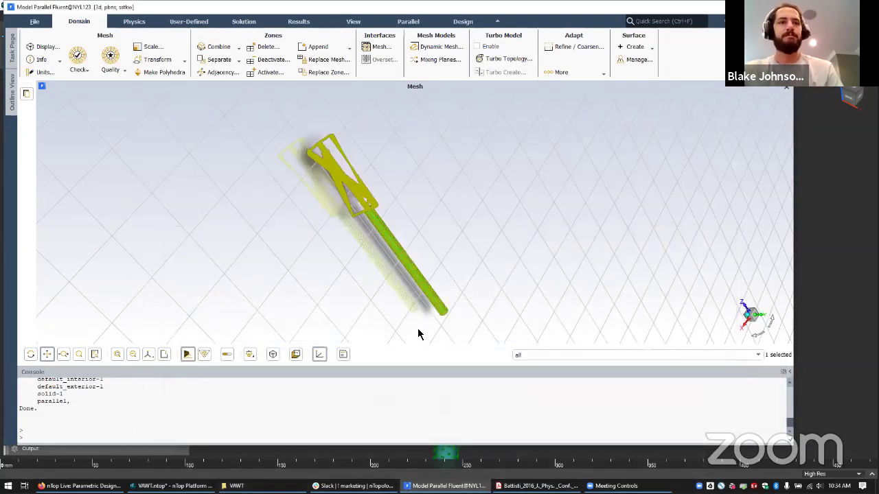
mouse_move(536, 486)
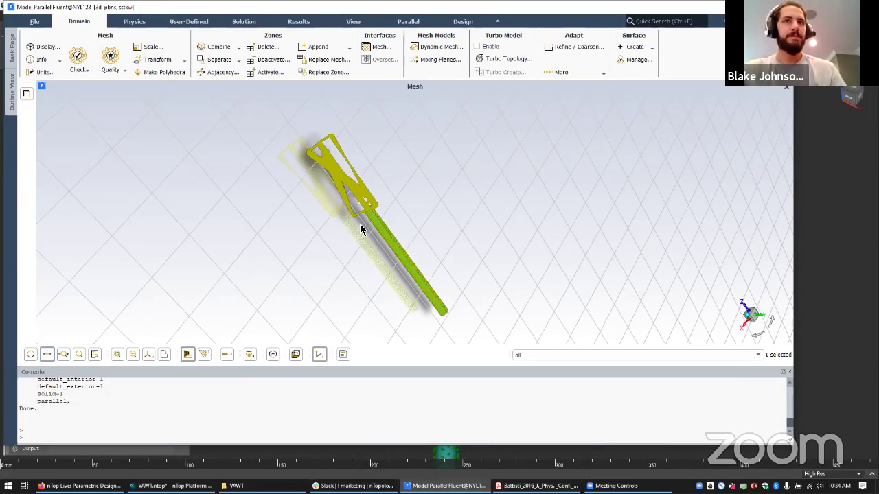
left_click(743, 7)
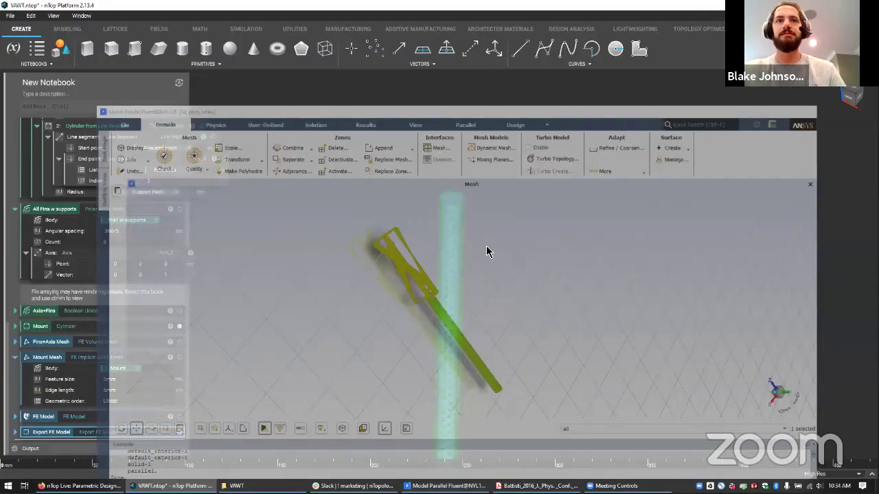